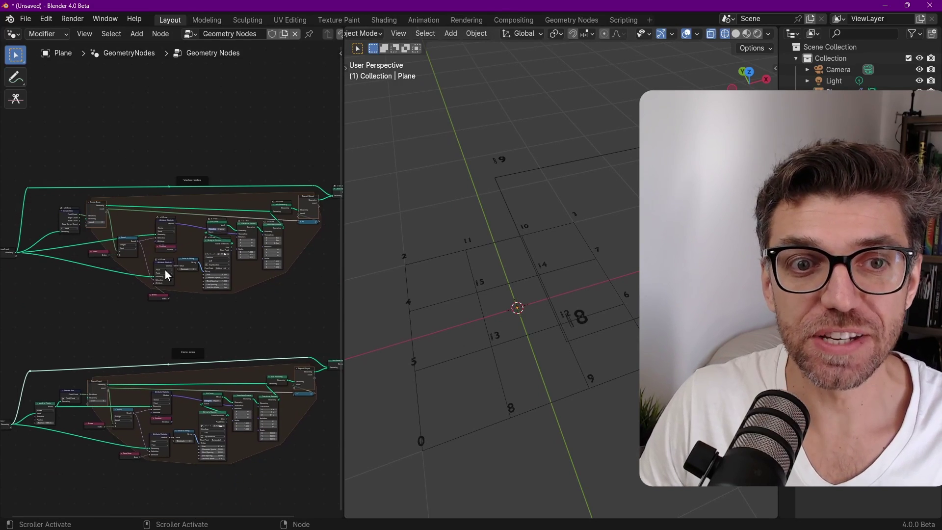
Step: Examine the Vertex index node setup around its Value to String node and the numbered vertices of the plane in the viewport
{"action": "scroll", "coordinate": [157, 249], "scroll_direction": "up", "scroll_amount": 7}
{"action": "scroll", "coordinate": [200, 284], "scroll_direction": "up", "scroll_amount": 6}
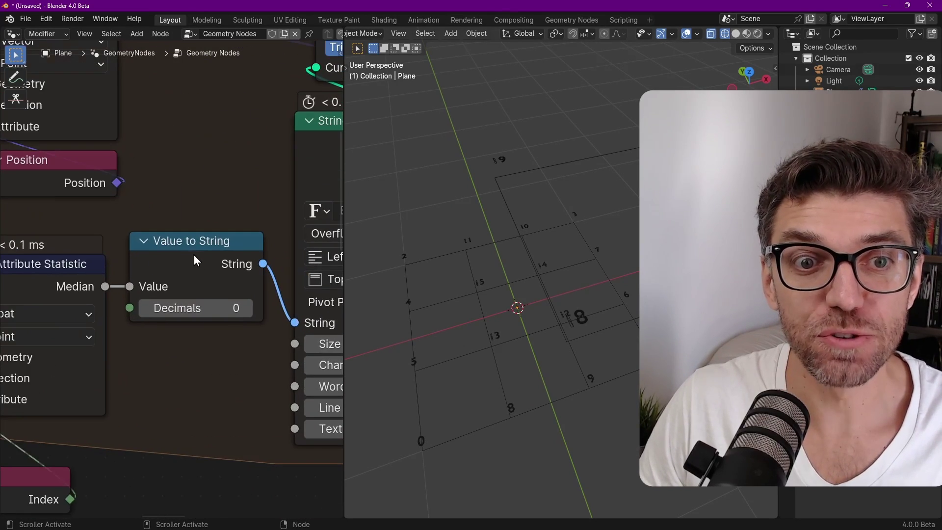
{"action": "scroll", "coordinate": [205, 258], "scroll_direction": "down", "scroll_amount": 6}
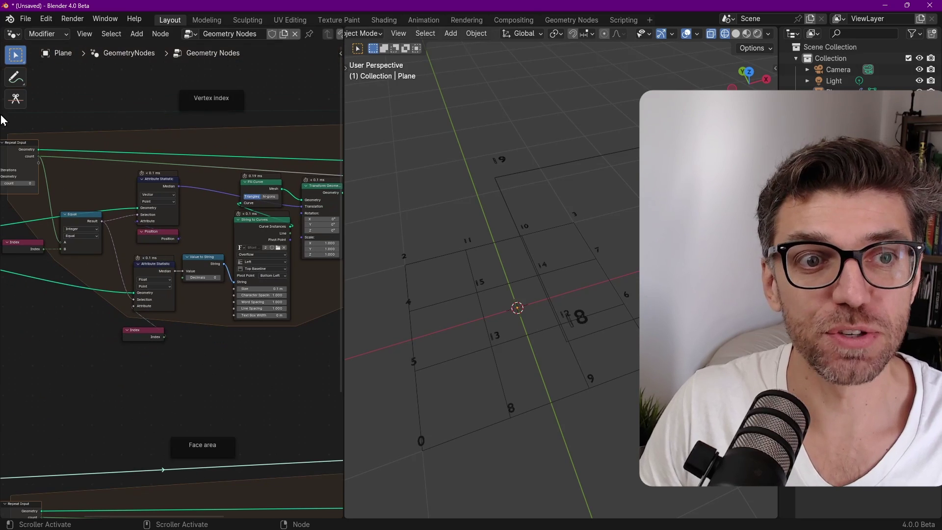
{"action": "middle_click_drag", "start_coordinate": [83, 184], "coordinate": [115, 235]}
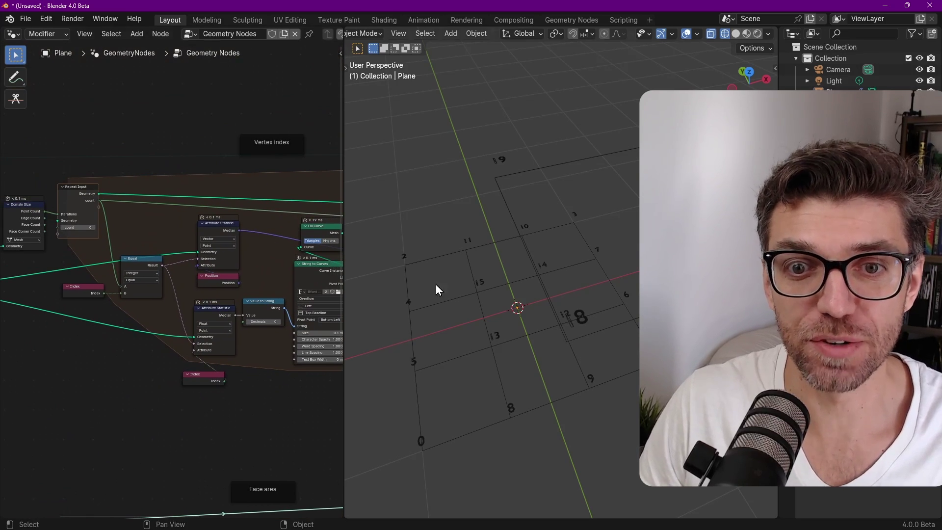
{"action": "scroll", "coordinate": [523, 307], "scroll_direction": "down", "scroll_amount": 4}
{"action": "scroll", "coordinate": [549, 313], "scroll_direction": "up", "scroll_amount": 5}
{"action": "scroll", "coordinate": [527, 284], "scroll_direction": "down", "scroll_amount": 4}
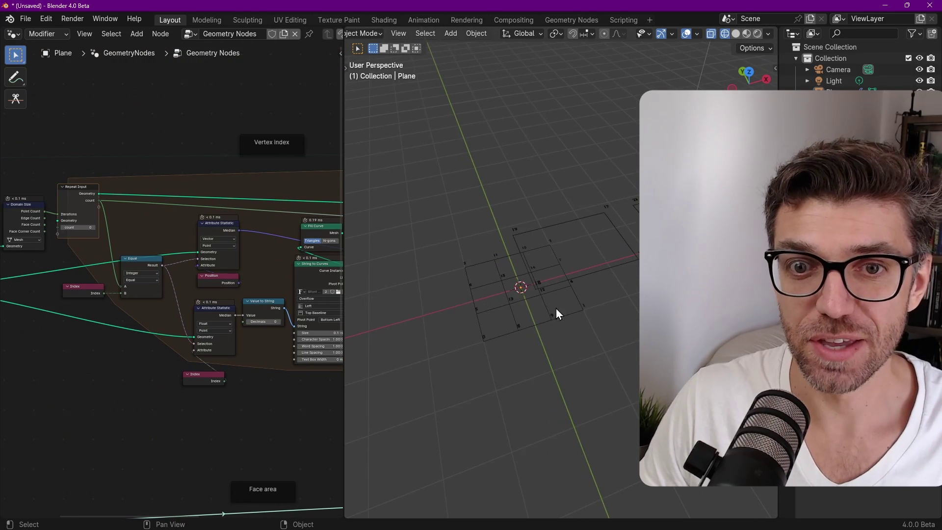
{"action": "scroll", "coordinate": [549, 297], "scroll_direction": "up", "scroll_amount": 3}
{"action": "scroll", "coordinate": [535, 283], "scroll_direction": "down", "scroll_amount": 3}
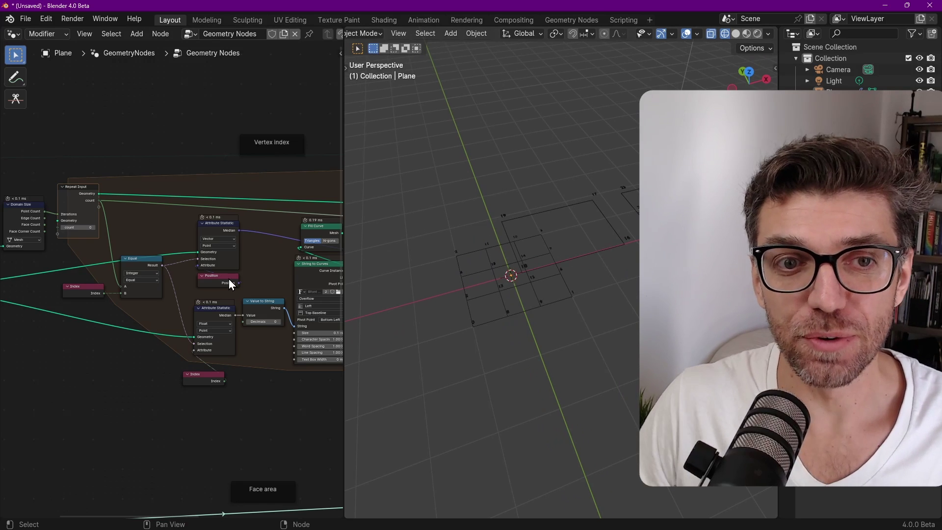
Step: Examine how the Value to String node connects Attribute Statistic to String to Curves in the Vertex index setup
{"action": "scroll", "coordinate": [283, 319], "scroll_direction": "down", "scroll_amount": 5}
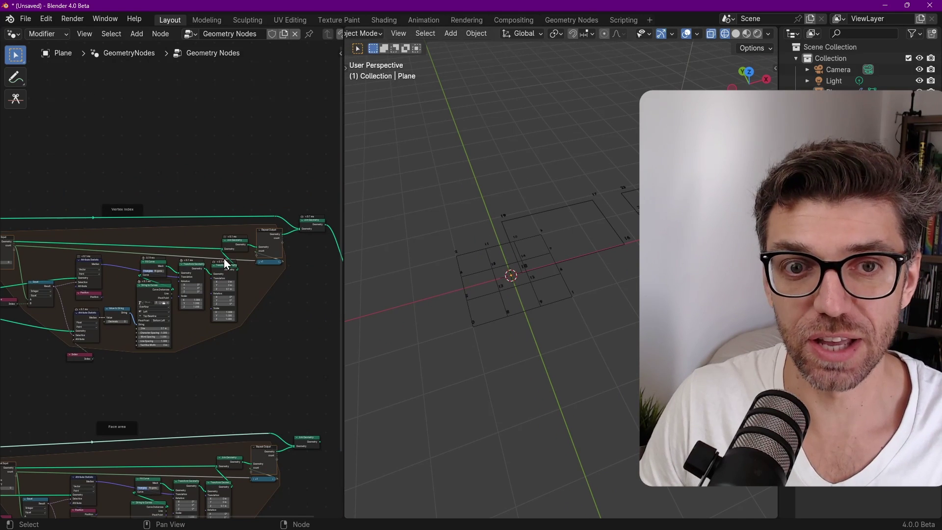
{"action": "scroll", "coordinate": [229, 260], "scroll_direction": "down", "scroll_amount": 3}
{"action": "middle_click_drag", "start_coordinate": [232, 270], "coordinate": [173, 249]}
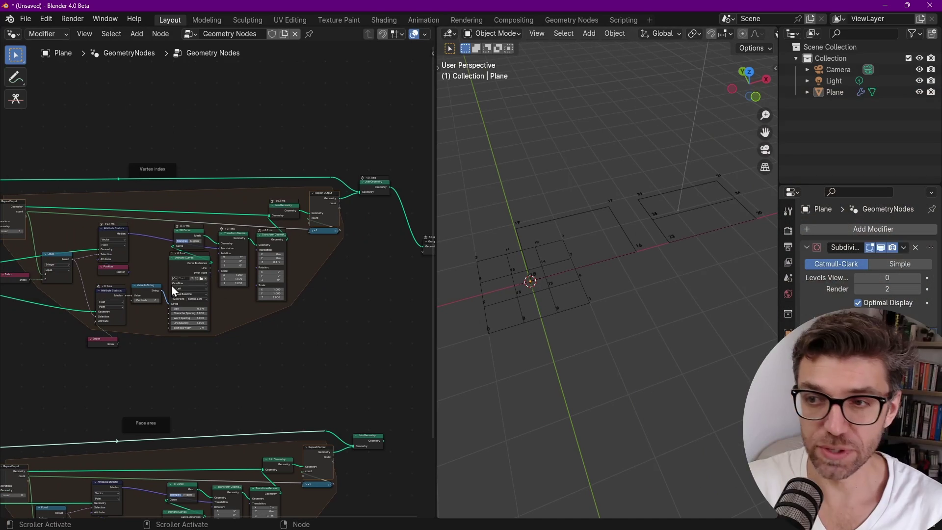
{"action": "scroll", "coordinate": [120, 282], "scroll_direction": "up", "scroll_amount": 3}
{"action": "scroll", "coordinate": [122, 297], "scroll_direction": "up", "scroll_amount": 5}
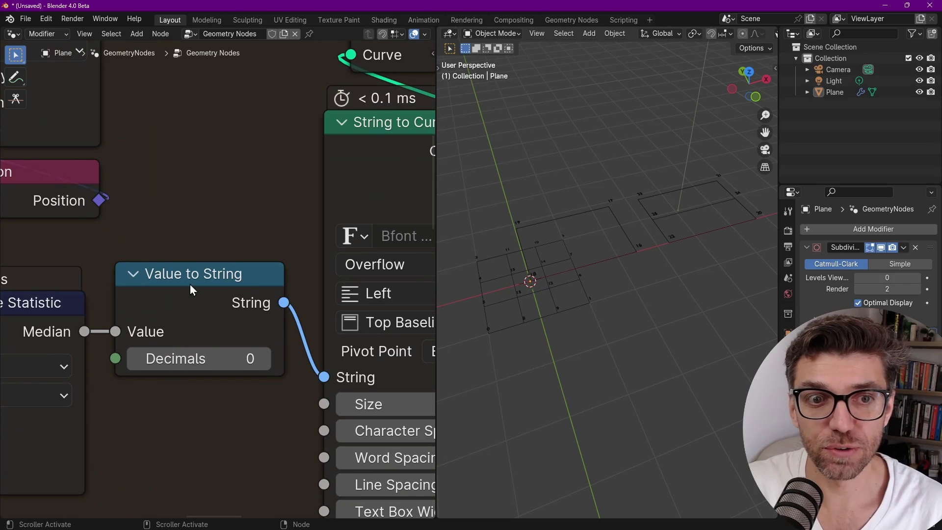
{"action": "scroll", "coordinate": [233, 275], "scroll_direction": "down", "scroll_amount": 3}
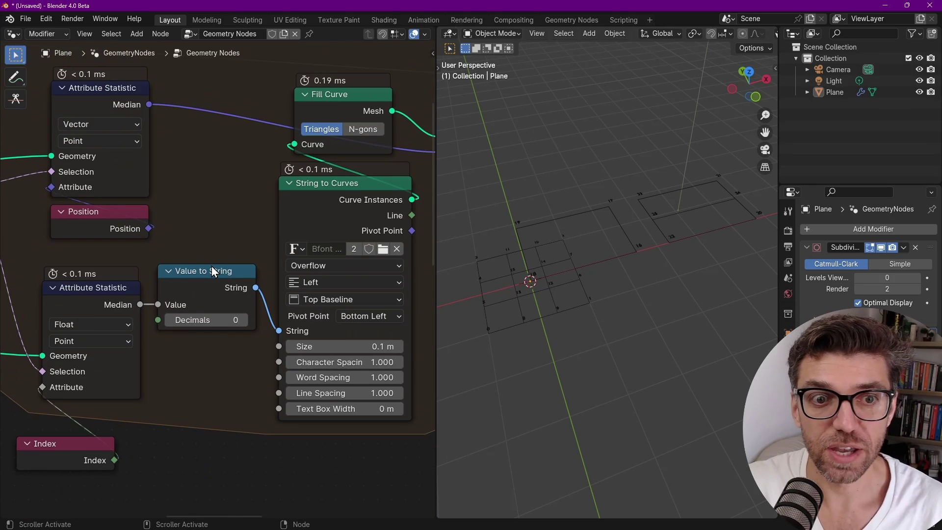
{"action": "middle_click_drag", "start_coordinate": [103, 309], "coordinate": [182, 273]}
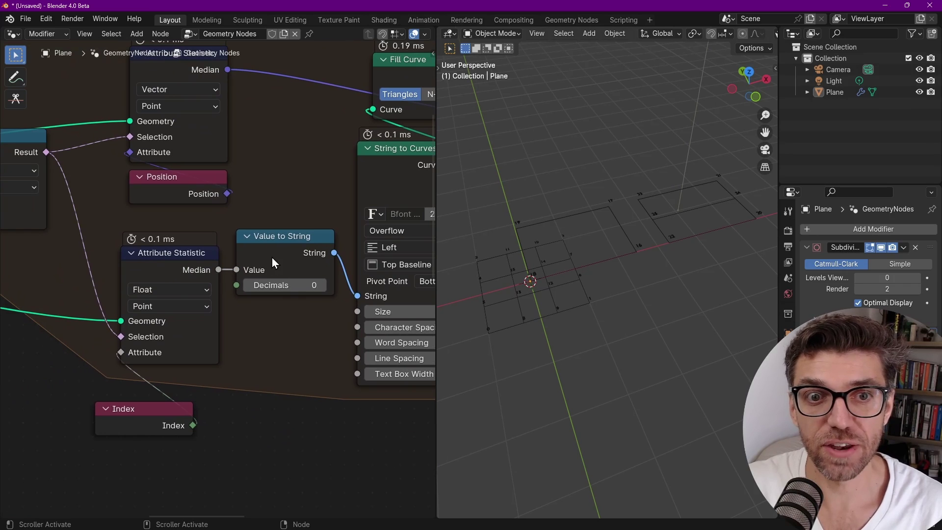
{"action": "scroll", "coordinate": [229, 272], "scroll_direction": "up", "scroll_amount": 3}
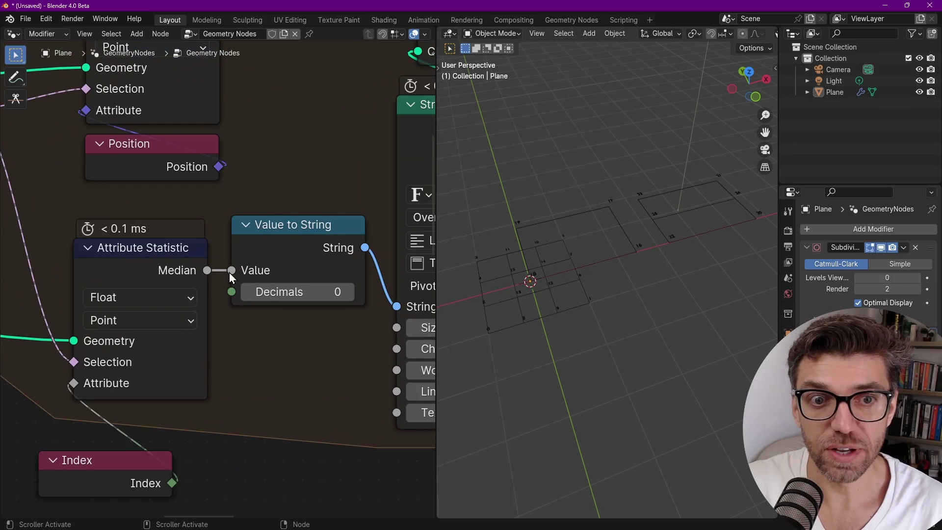
Step: Duplicate the Value to String node and place the unconnected copy in the empty area below the Index node
{"action": "scroll", "coordinate": [302, 226], "scroll_direction": "down", "scroll_amount": 5}
{"action": "left_click", "coordinate": [313, 219]}
{"action": "scroll", "coordinate": [313, 220], "scroll_direction": "down", "scroll_amount": 6}
{"action": "middle_click_drag", "start_coordinate": [316, 254], "coordinate": [255, 202]}
{"action": "key", "text": "shift+d"}
{"action": "left_click", "coordinate": [267, 414]}
{"action": "scroll", "coordinate": [214, 384], "scroll_direction": "up", "scroll_amount": 3}
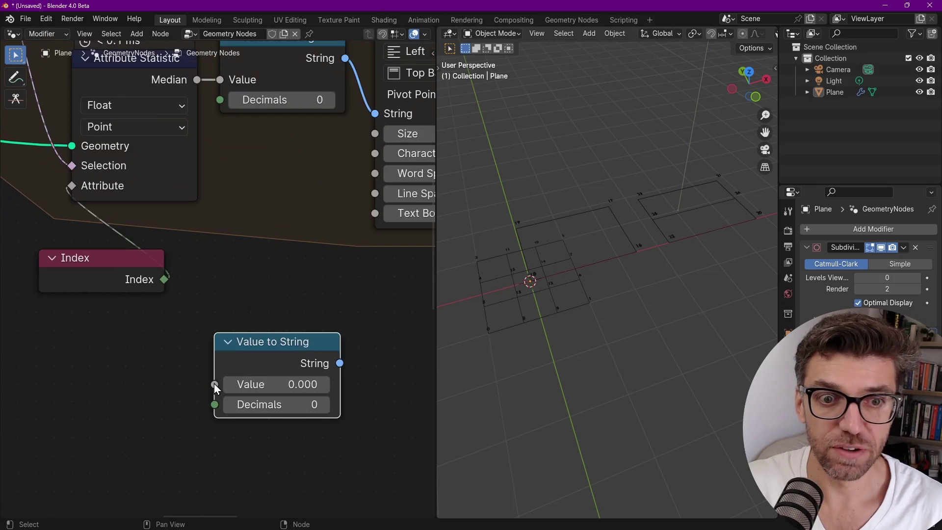
{"action": "scroll", "coordinate": [295, 354], "scroll_direction": "down", "scroll_amount": 3}
{"action": "scroll", "coordinate": [243, 372], "scroll_direction": "up", "scroll_amount": 3}
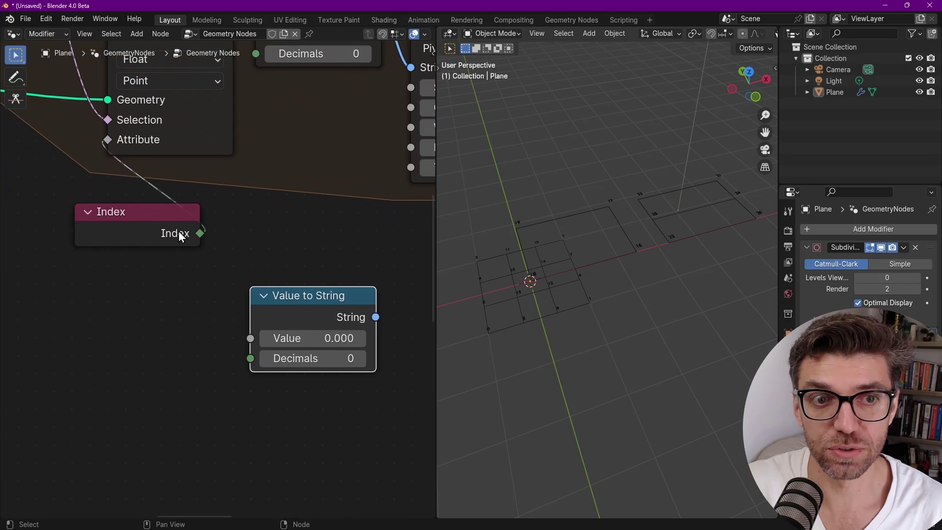
Step: Delete the duplicated Value to String node below the Index node
{"action": "scroll", "coordinate": [233, 271], "scroll_direction": "up", "scroll_amount": 3}
{"action": "middle_click_drag", "start_coordinate": [253, 339], "coordinate": [132, 313]}
{"action": "scroll", "coordinate": [289, 346], "scroll_direction": "down", "scroll_amount": 2}
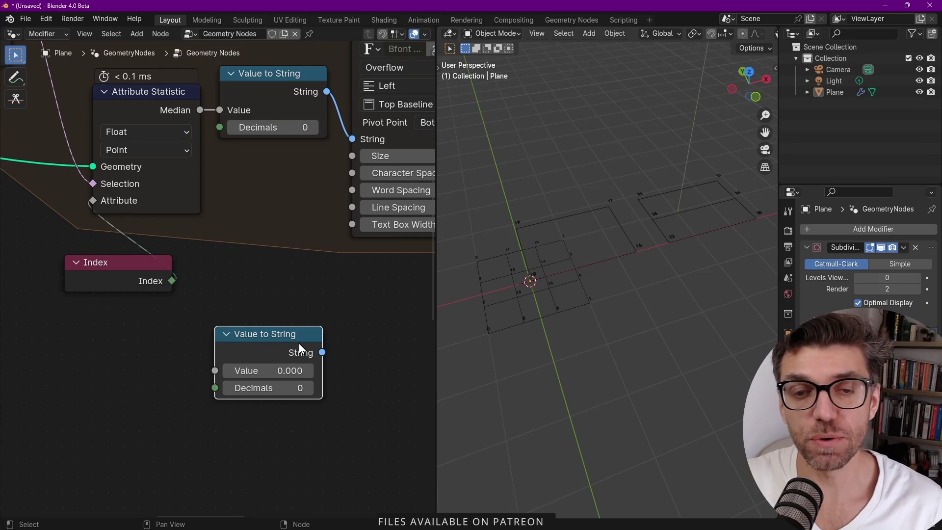
{"action": "scroll", "coordinate": [297, 312], "scroll_direction": "down", "scroll_amount": 1}
{"action": "scroll", "coordinate": [296, 311], "scroll_direction": "down", "scroll_amount": 1}
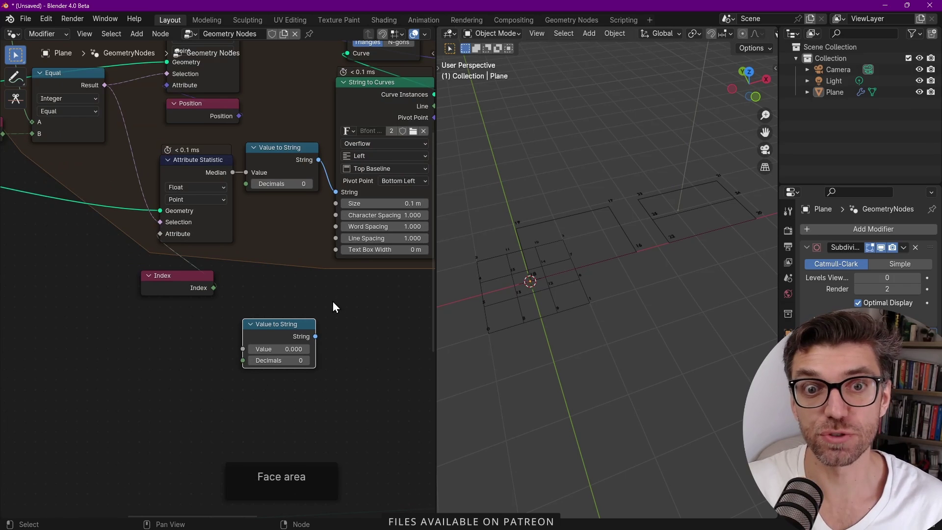
{"action": "scroll", "coordinate": [546, 314], "scroll_direction": "up", "scroll_amount": 4}
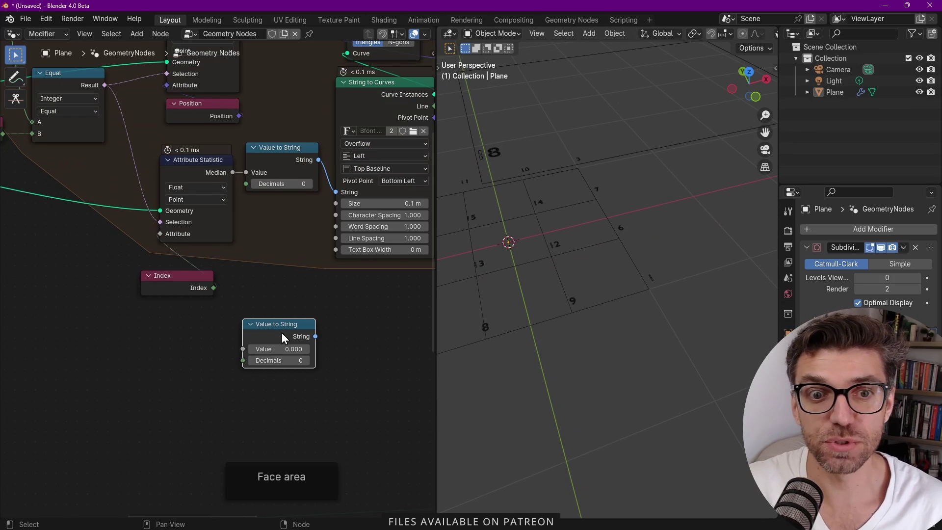
{"action": "key", "text": "x"}
{"action": "scroll", "coordinate": [147, 295], "scroll_direction": "down", "scroll_amount": 2}
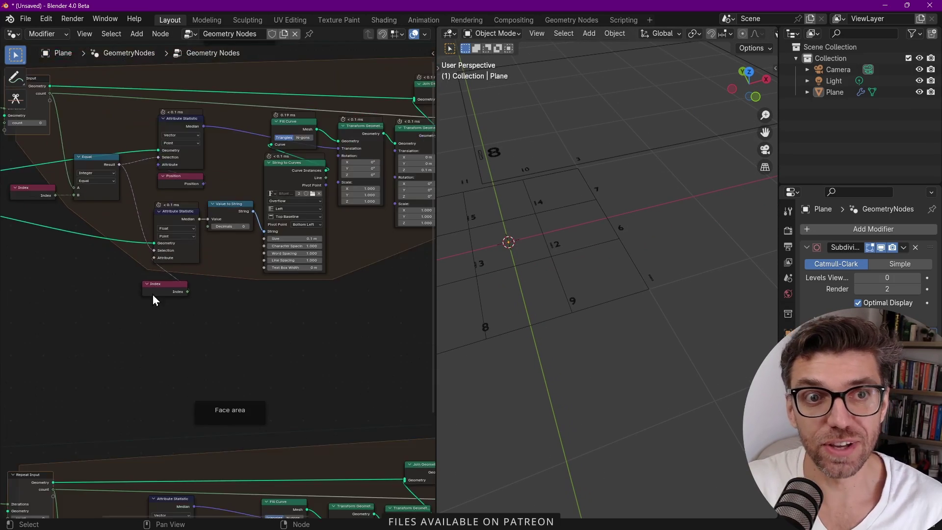
{"action": "middle_click_drag", "start_coordinate": [89, 218], "coordinate": [214, 313]}
{"action": "scroll", "coordinate": [155, 198], "scroll_direction": "up", "scroll_amount": 6}
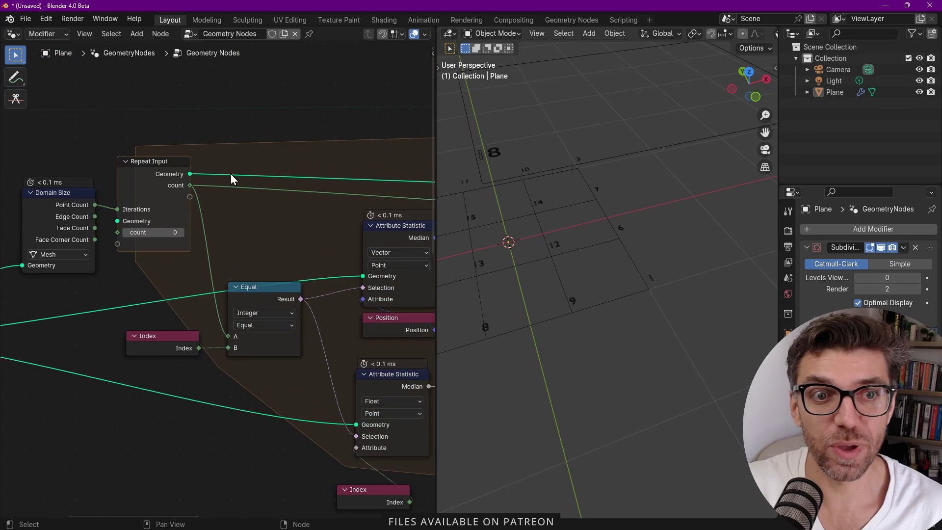
{"action": "scroll", "coordinate": [353, 235], "scroll_direction": "down", "scroll_amount": 5}
{"action": "scroll", "coordinate": [143, 307], "scroll_direction": "up", "scroll_amount": 3}
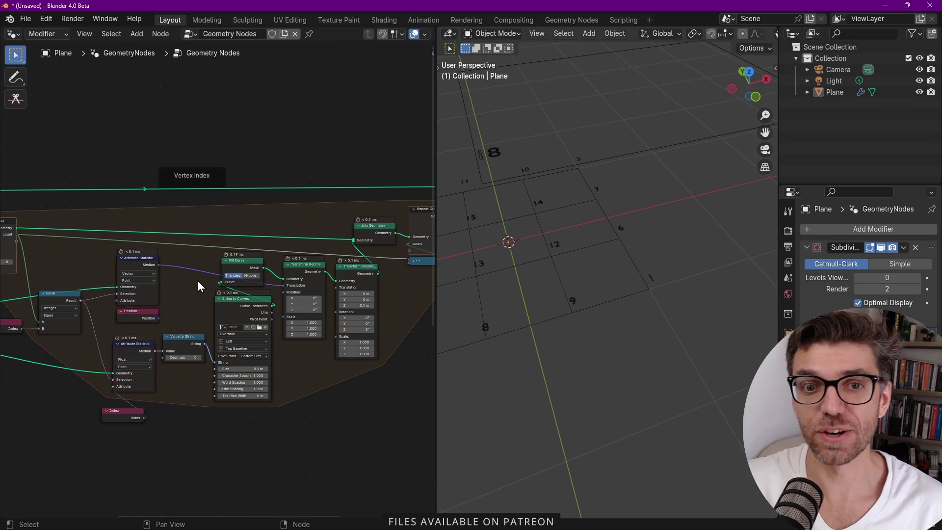
Step: Switch to the browser, maximize its window and look over the "Blender 4.0 Repeat Loop Testing!" video page, including its description and comments
{"action": "key", "text": "alt+Tab"}
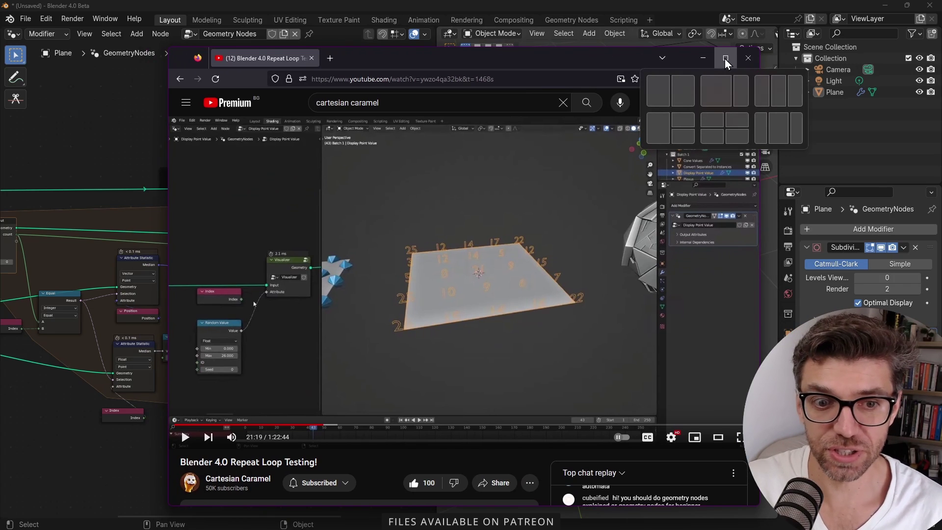
{"action": "left_click", "coordinate": [726, 63]}
{"action": "scroll", "coordinate": [577, 359], "scroll_direction": "down", "scroll_amount": 2}
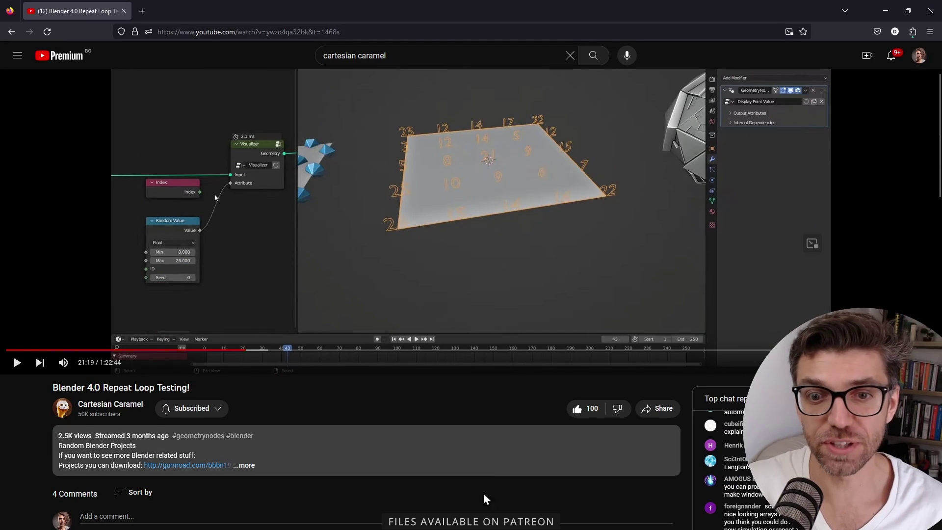
{"action": "scroll", "coordinate": [475, 507], "scroll_direction": "down", "scroll_amount": 2}
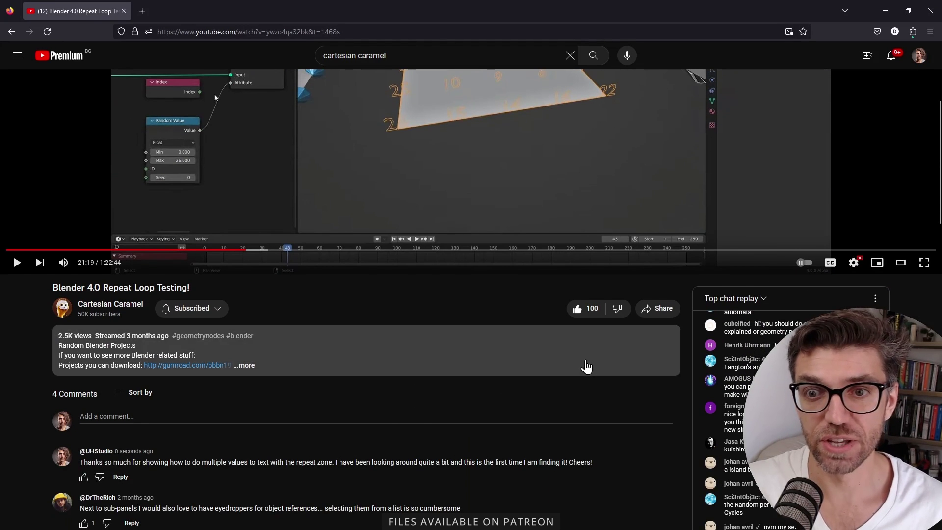
{"action": "scroll", "coordinate": [586, 366], "scroll_direction": "up", "scroll_amount": 1}
{"action": "scroll", "coordinate": [351, 245], "scroll_direction": "up", "scroll_amount": 1}
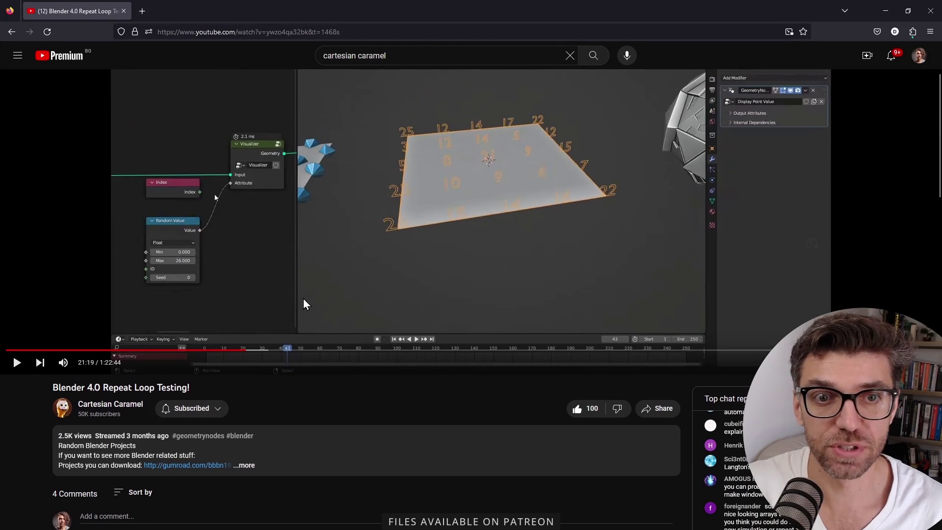
{"action": "scroll", "coordinate": [315, 265], "scroll_direction": "up", "scroll_amount": 1}
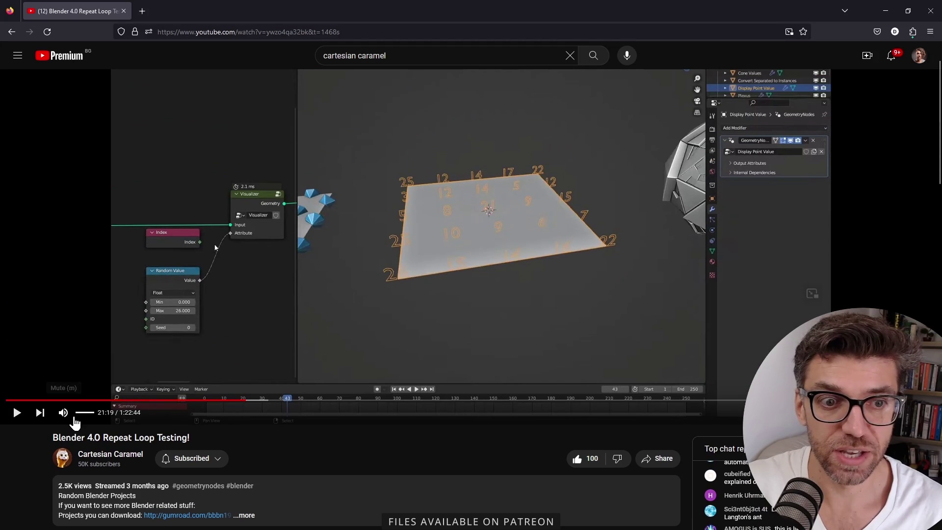
Step: Mute the video, rewind it to about 20:35, play a few seconds of the point value demonstration and pause it
{"action": "left_click", "coordinate": [63, 412]}
{"action": "left_click_drag", "start_coordinate": [244, 406], "coordinate": [238, 406]}
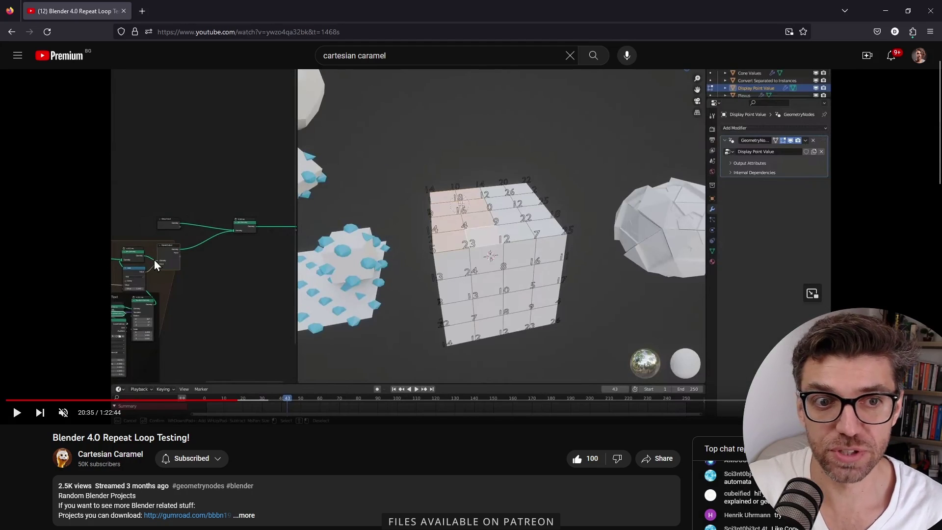
{"action": "left_click", "coordinate": [202, 322]}
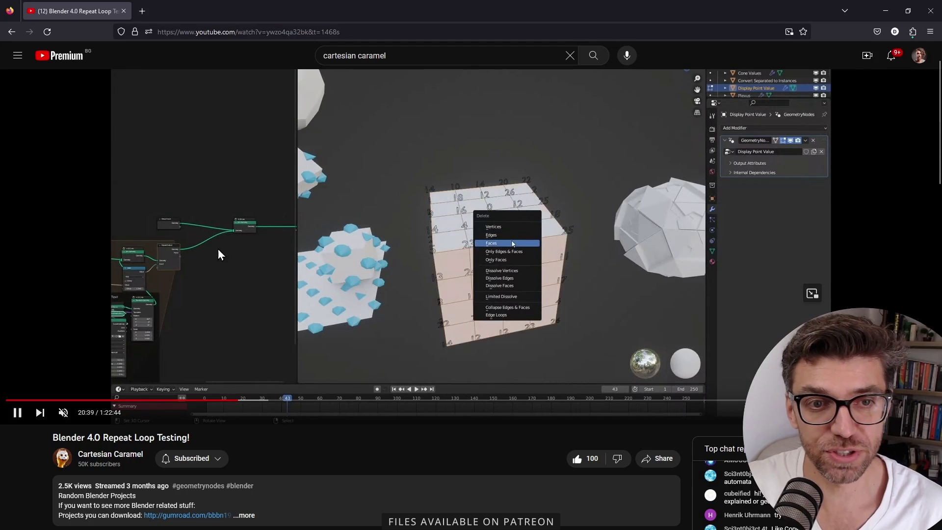
{"action": "left_click", "coordinate": [181, 270]}
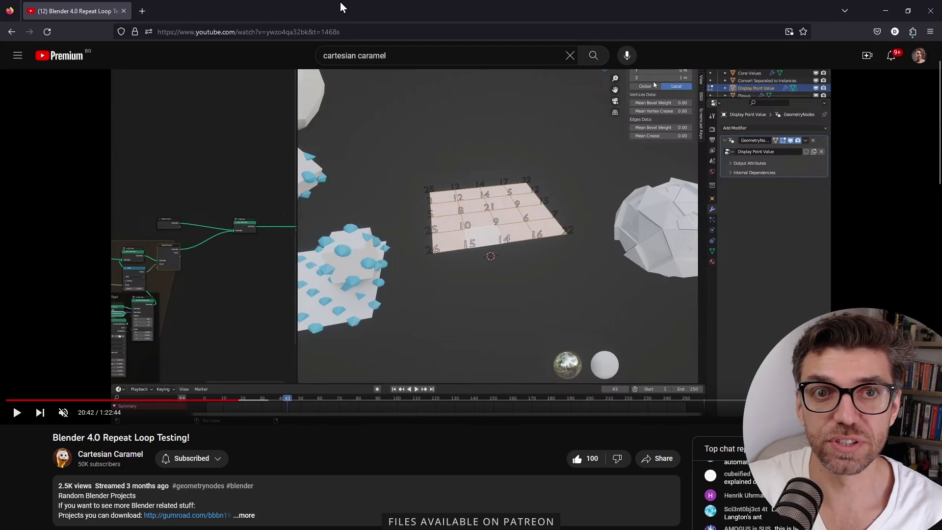
Step: Switch back to Blender with the geonodes visualiser file and examine the nodes under the Vertex index label
{"action": "left_click_drag", "start_coordinate": [338, 7], "coordinate": [941, 157]}
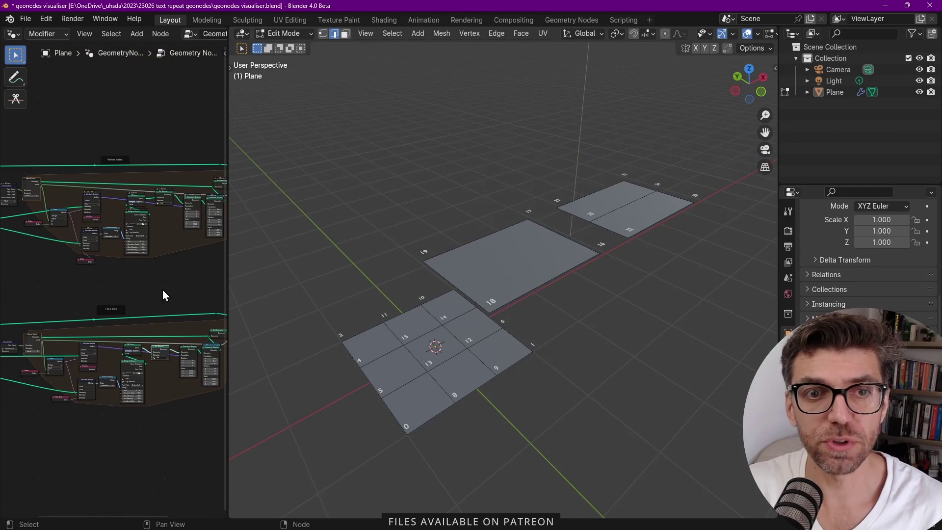
{"action": "middle_click_drag", "start_coordinate": [164, 295], "coordinate": [112, 307]}
{"action": "scroll", "coordinate": [75, 201], "scroll_direction": "up", "scroll_amount": 8}
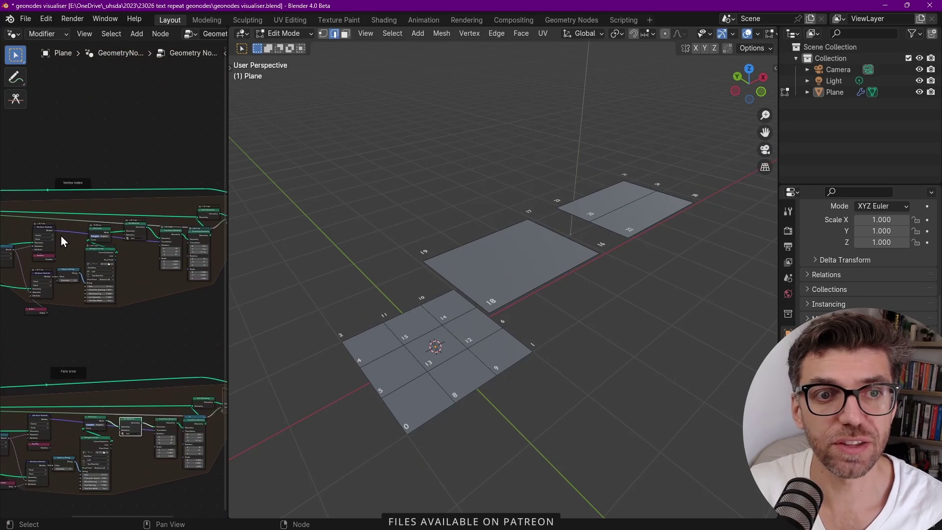
{"action": "scroll", "coordinate": [106, 169], "scroll_direction": "down", "scroll_amount": 2}
{"action": "middle_click_drag", "start_coordinate": [90, 215], "coordinate": [142, 211]}
{"action": "scroll", "coordinate": [123, 168], "scroll_direction": "up", "scroll_amount": 3}
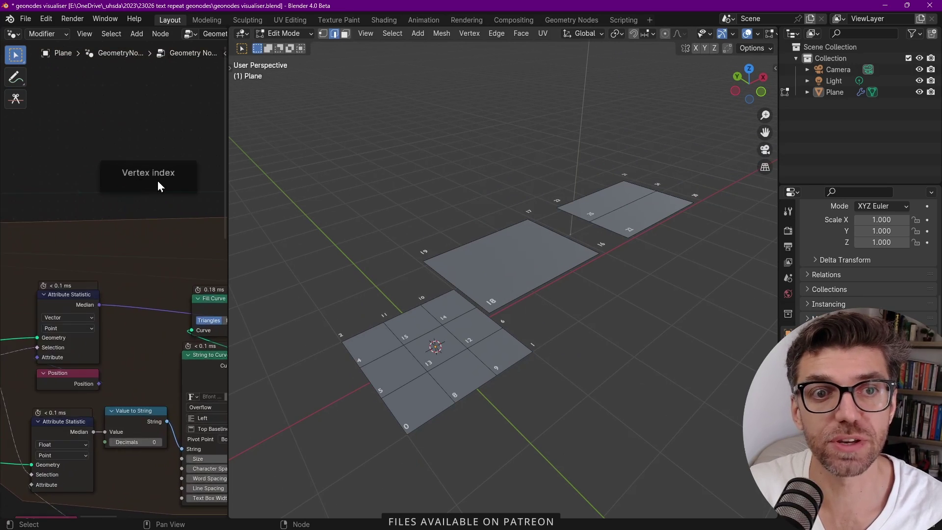
{"action": "scroll", "coordinate": [110, 222], "scroll_direction": "down", "scroll_amount": 3}
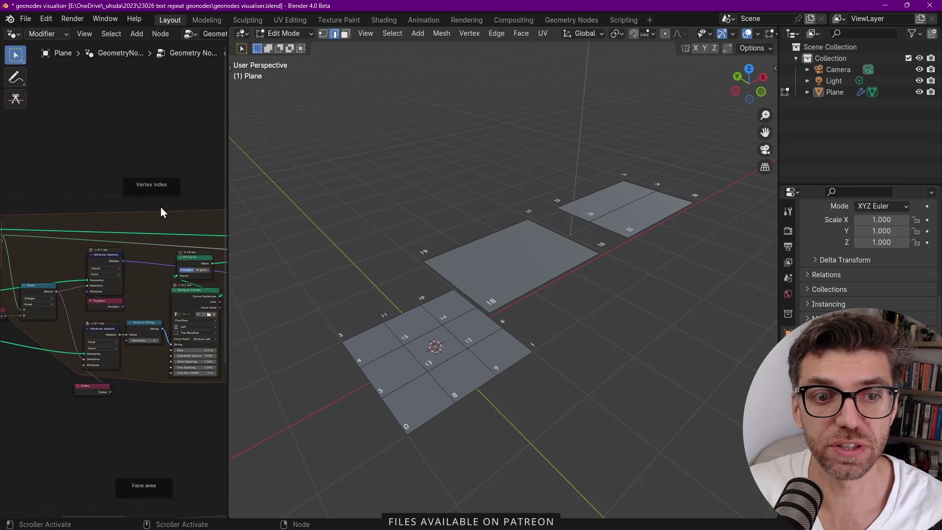
Step: Examine the Face area label in the node tree and the index numbers on the plane's three separate mesh parts
{"action": "scroll", "coordinate": [137, 426], "scroll_direction": "down", "scroll_amount": 4, "text": "shift"}
{"action": "scroll", "coordinate": [148, 402], "scroll_direction": "up", "scroll_amount": 1}
{"action": "scroll", "coordinate": [149, 401], "scroll_direction": "up", "scroll_amount": 3}
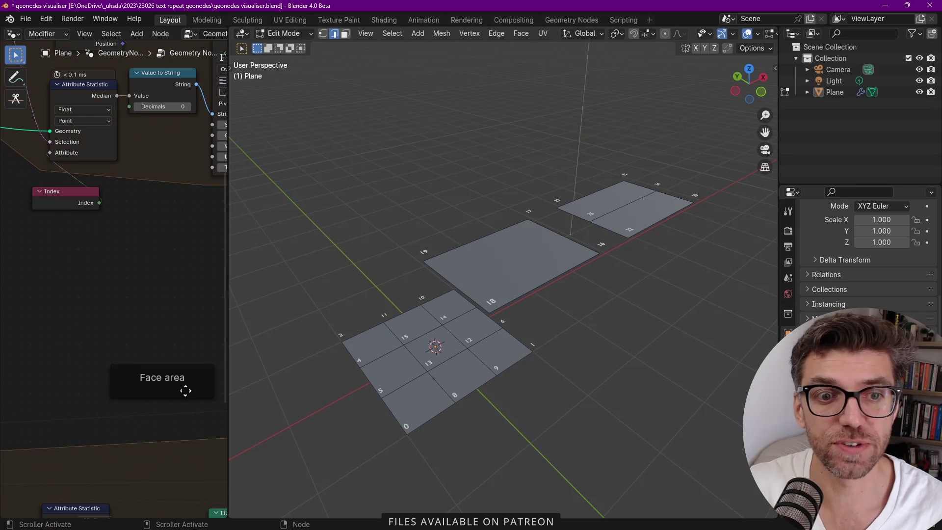
{"action": "scroll", "coordinate": [178, 392], "scroll_direction": "up", "scroll_amount": 1}
{"action": "scroll", "coordinate": [561, 280], "scroll_direction": "down", "scroll_amount": 3}
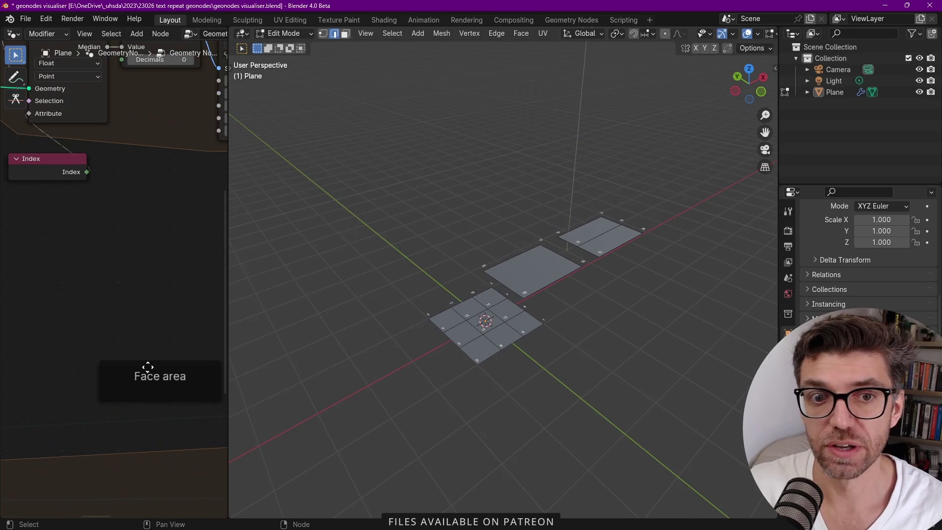
{"action": "middle_click_drag", "start_coordinate": [170, 407], "coordinate": [124, 367]}
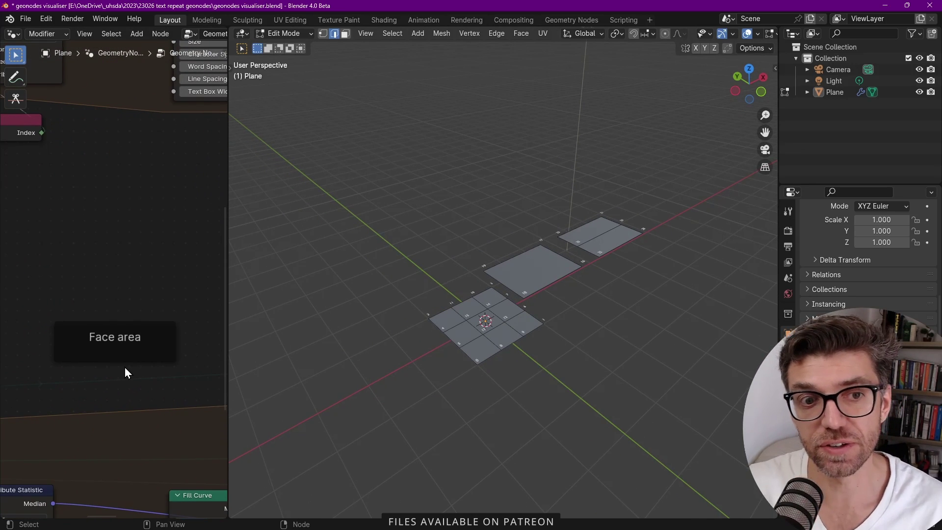
{"action": "scroll", "coordinate": [584, 270], "scroll_direction": "up", "scroll_amount": 2}
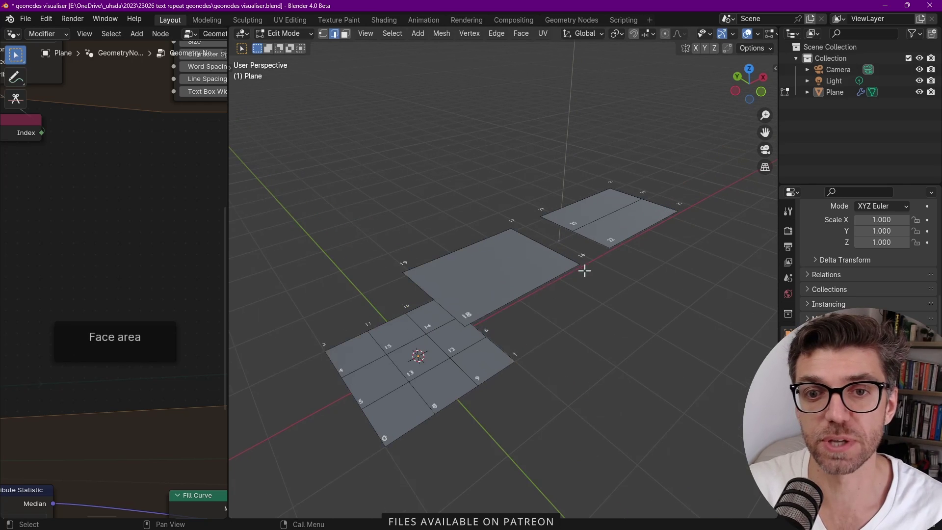
Step: Select a front edge on the middle mesh part and look over the Vertex index nodes in the node tree
{"action": "left_click", "coordinate": [556, 277]}
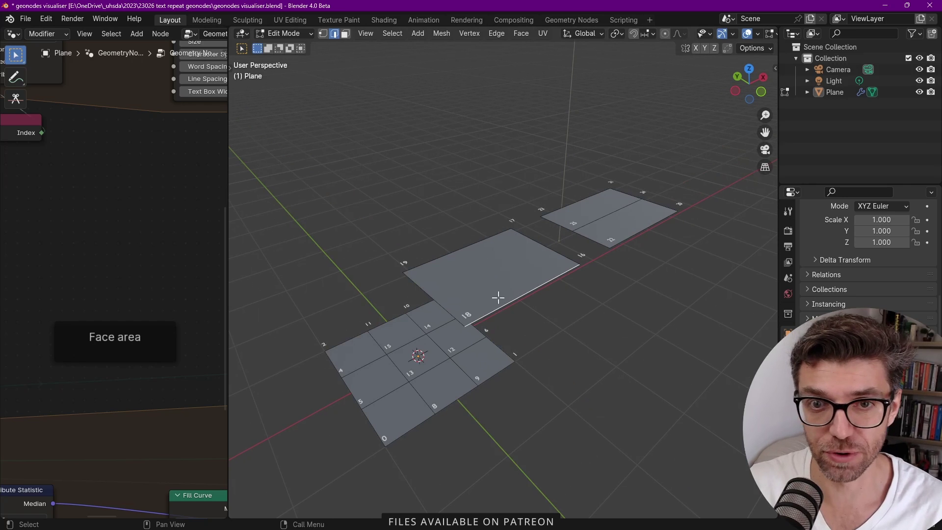
{"action": "scroll", "coordinate": [496, 294], "scroll_direction": "down", "scroll_amount": 2}
{"action": "scroll", "coordinate": [150, 254], "scroll_direction": "down", "scroll_amount": 3}
{"action": "scroll", "coordinate": [140, 255], "scroll_direction": "down", "scroll_amount": 6}
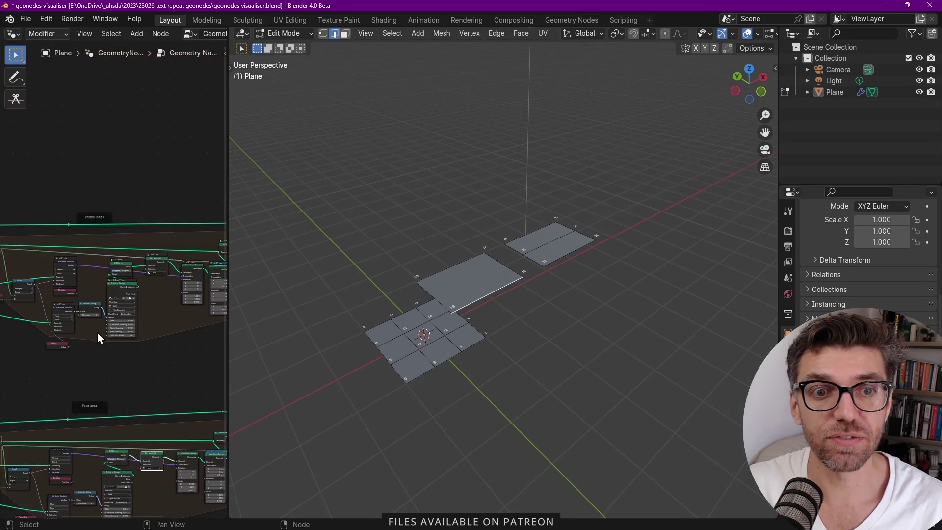
{"action": "scroll", "coordinate": [98, 304], "scroll_direction": "up", "scroll_amount": 8}
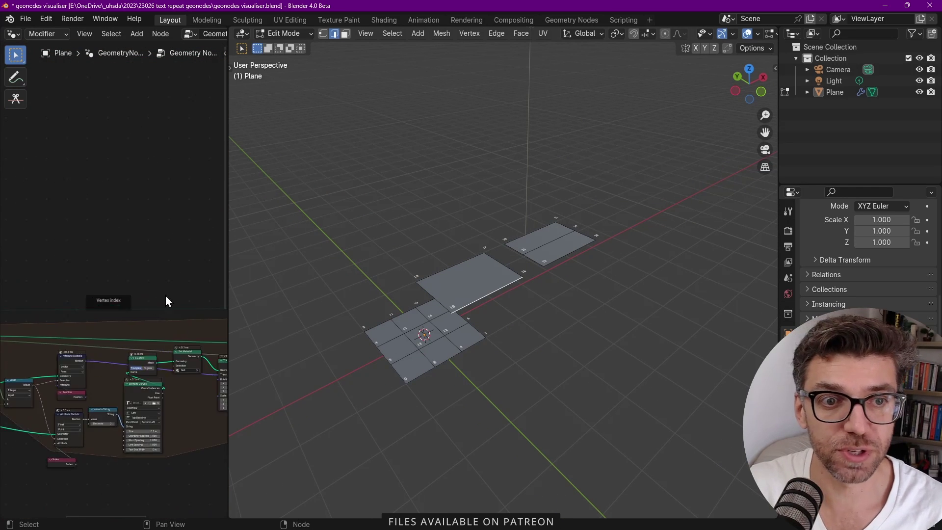
{"action": "scroll", "coordinate": [512, 272], "scroll_direction": "up", "scroll_amount": 2}
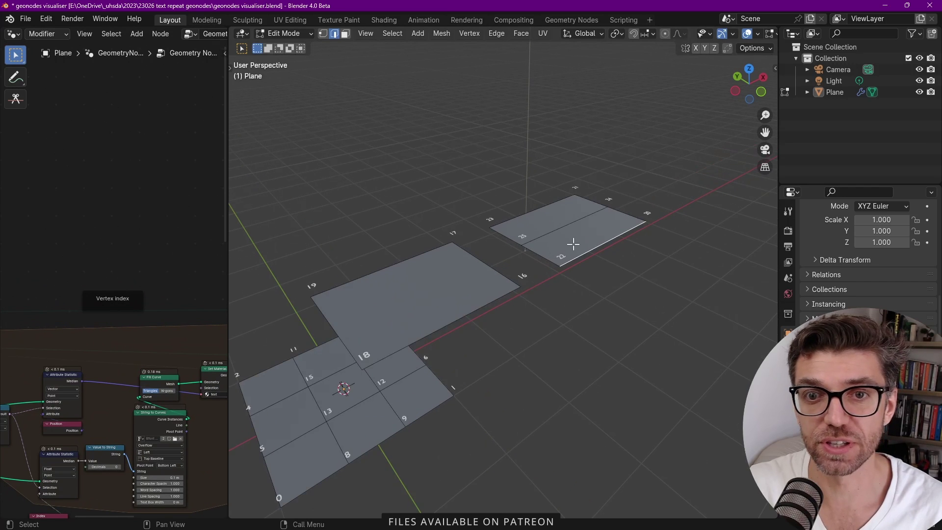
Step: Add two evenly spaced loop cuts across the middle mesh part, without sliding them, and return to Object Mode
{"action": "scroll", "coordinate": [570, 244], "scroll_direction": "down", "scroll_amount": 3}
{"action": "scroll", "coordinate": [499, 273], "scroll_direction": "up", "scroll_amount": 2}
{"action": "scroll", "coordinate": [506, 285], "scroll_direction": "up", "scroll_amount": 2}
{"action": "key", "text": "ctrl+r"}
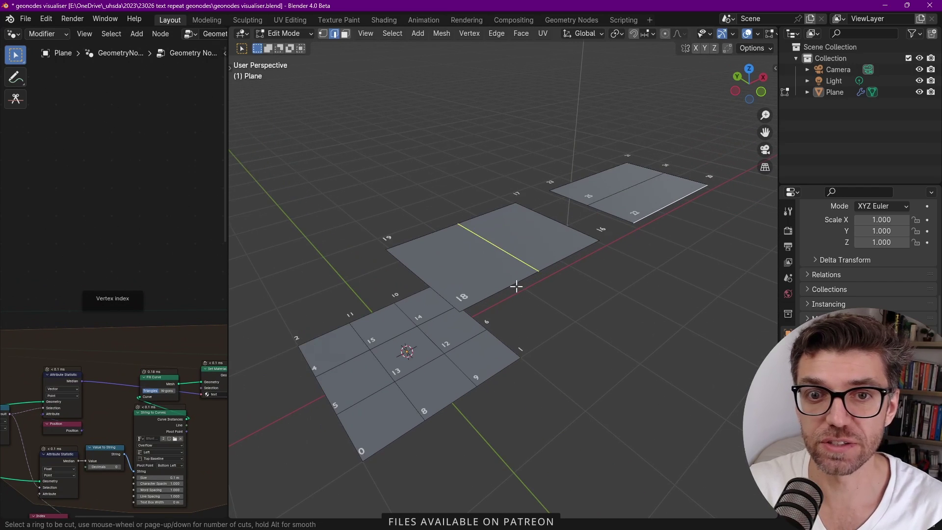
{"action": "scroll", "coordinate": [515, 284], "scroll_direction": "up", "scroll_amount": 1}
{"action": "left_click", "coordinate": [519, 288]}
{"action": "right_click", "coordinate": [518, 288]}
{"action": "scroll", "coordinate": [446, 209], "scroll_direction": "up", "scroll_amount": 1}
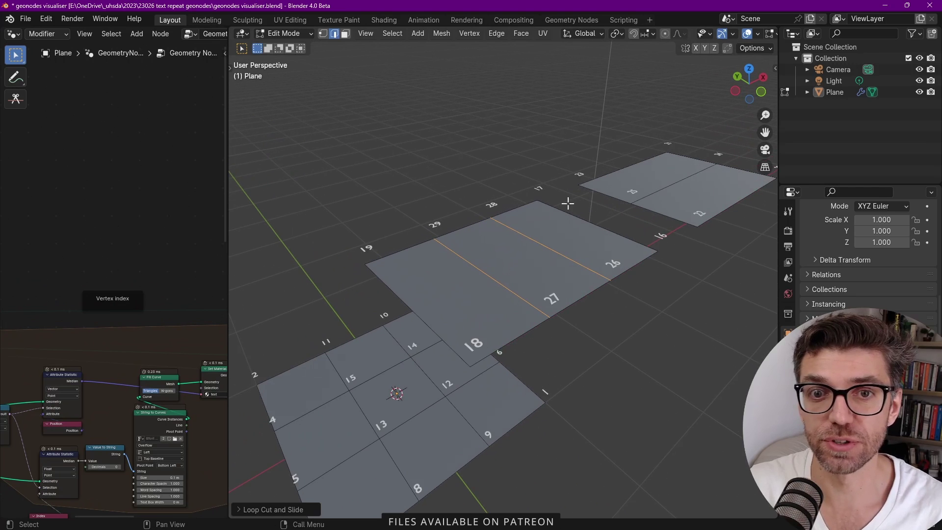
{"action": "scroll", "coordinate": [505, 361], "scroll_direction": "down", "scroll_amount": 3}
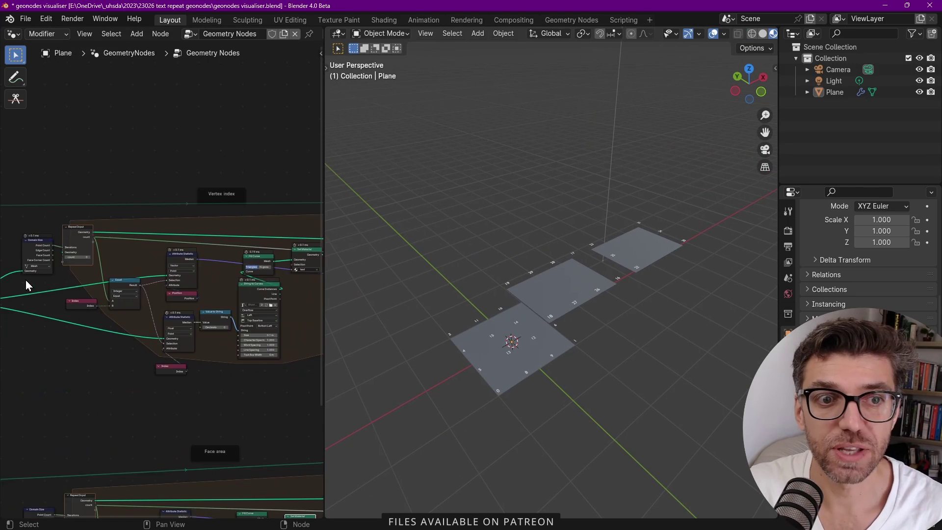
Step: Examine the Group Input and Domain Size nodes and inspect the Point Count value feeding the repeat zone's Iterations
{"action": "scroll", "coordinate": [91, 299], "scroll_direction": "up", "scroll_amount": 2}
{"action": "scroll", "coordinate": [179, 278], "scroll_direction": "up", "scroll_amount": 5}
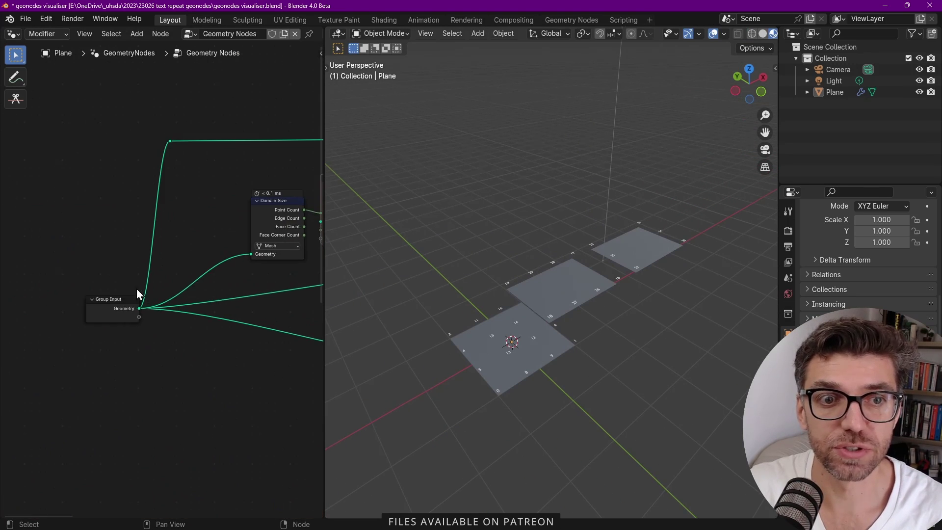
{"action": "middle_click_drag", "start_coordinate": [189, 289], "coordinate": [18, 356]}
{"action": "scroll", "coordinate": [134, 269], "scroll_direction": "down", "scroll_amount": 4}
{"action": "scroll", "coordinate": [181, 257], "scroll_direction": "up", "scroll_amount": 2}
{"action": "middle_click_drag", "start_coordinate": [190, 248], "coordinate": [150, 264]}
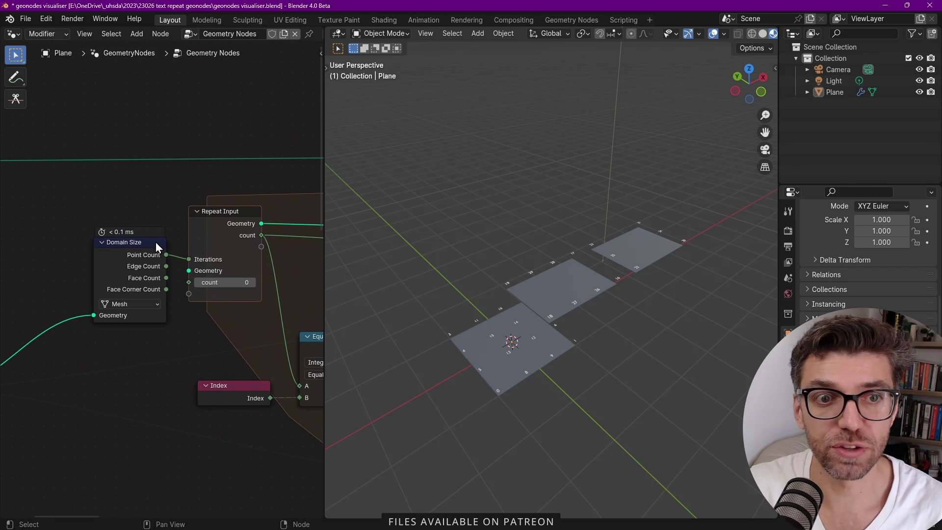
{"action": "scroll", "coordinate": [164, 246], "scroll_direction": "up", "scroll_amount": 2}
{"action": "left_click", "coordinate": [167, 256]}
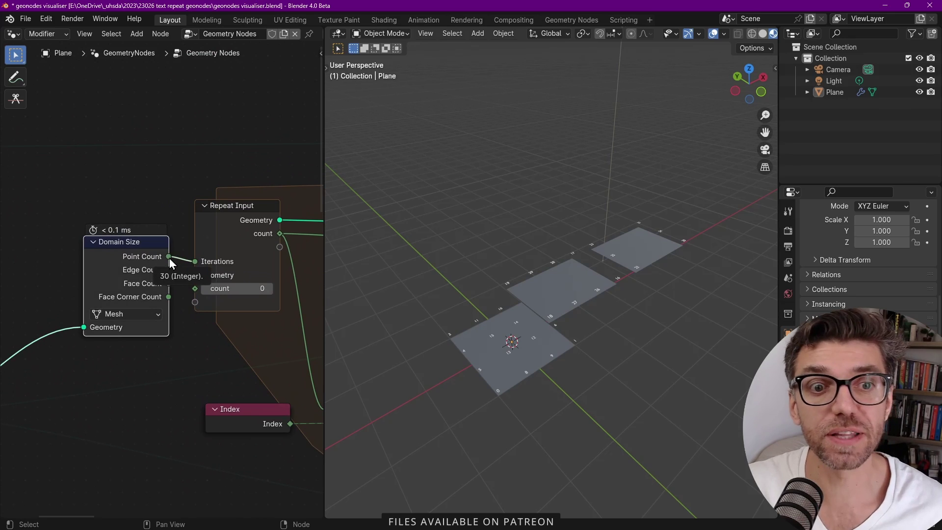
{"action": "scroll", "coordinate": [247, 257], "scroll_direction": "down", "scroll_amount": 6}
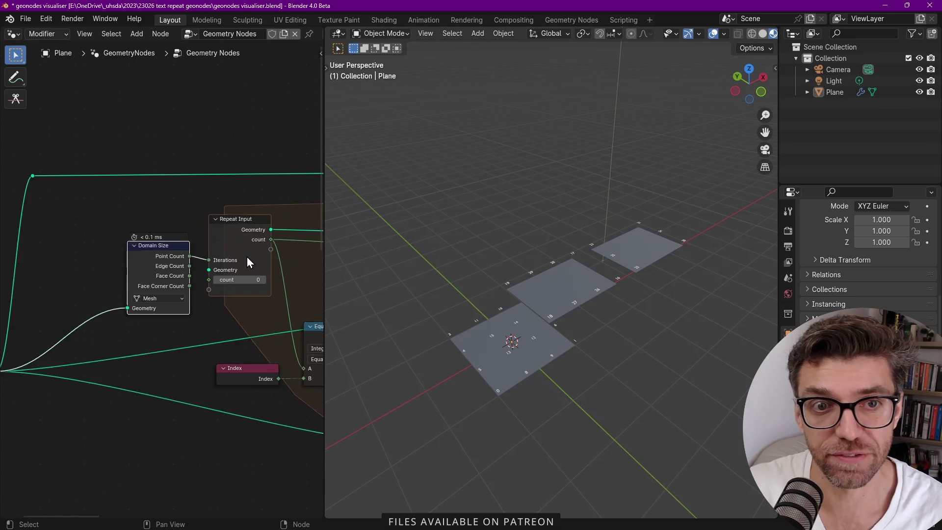
Step: Examine the Vertex index repeat zone, focusing on the Repeat Input node and its count link to the Equal node
{"action": "middle_click_drag", "start_coordinate": [246, 257], "coordinate": [72, 232]}
{"action": "scroll", "coordinate": [130, 256], "scroll_direction": "down", "scroll_amount": 3}
{"action": "scroll", "coordinate": [129, 257], "scroll_direction": "down", "scroll_amount": 4}
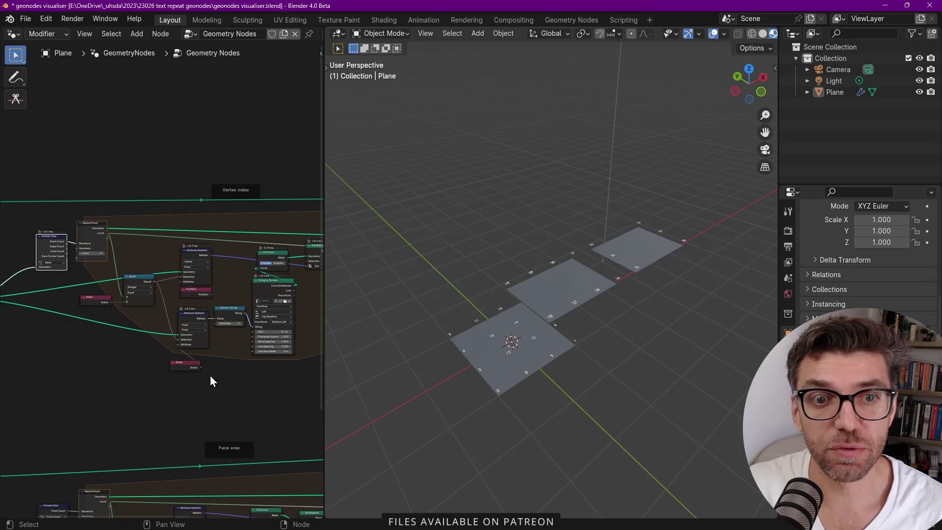
{"action": "middle_click_drag", "start_coordinate": [243, 249], "coordinate": [142, 254]}
{"action": "scroll", "coordinate": [147, 272], "scroll_direction": "down", "scroll_amount": 3}
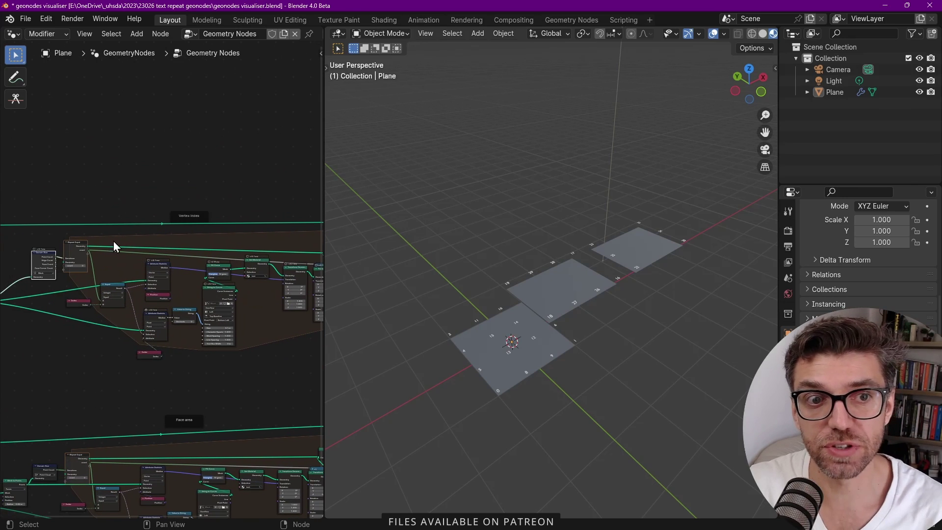
{"action": "scroll", "coordinate": [98, 240], "scroll_direction": "up", "scroll_amount": 7}
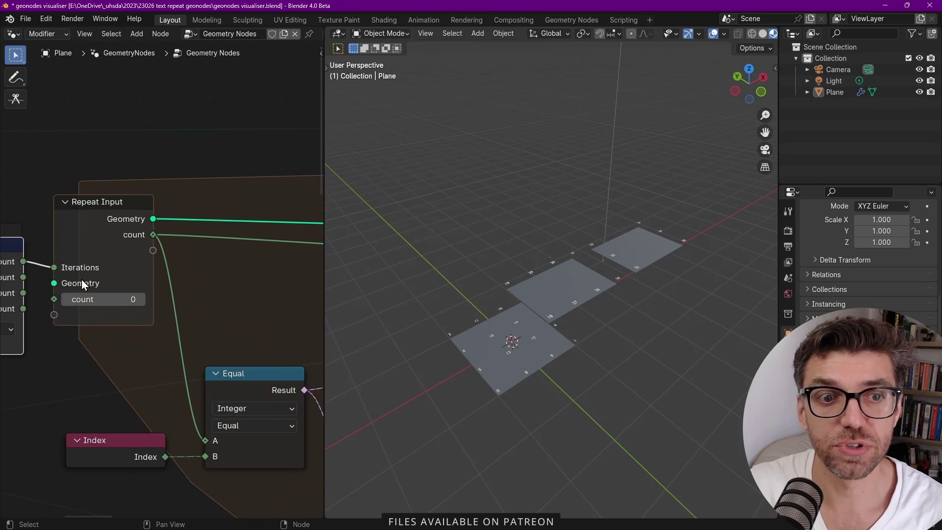
{"action": "scroll", "coordinate": [125, 222], "scroll_direction": "down", "scroll_amount": 3}
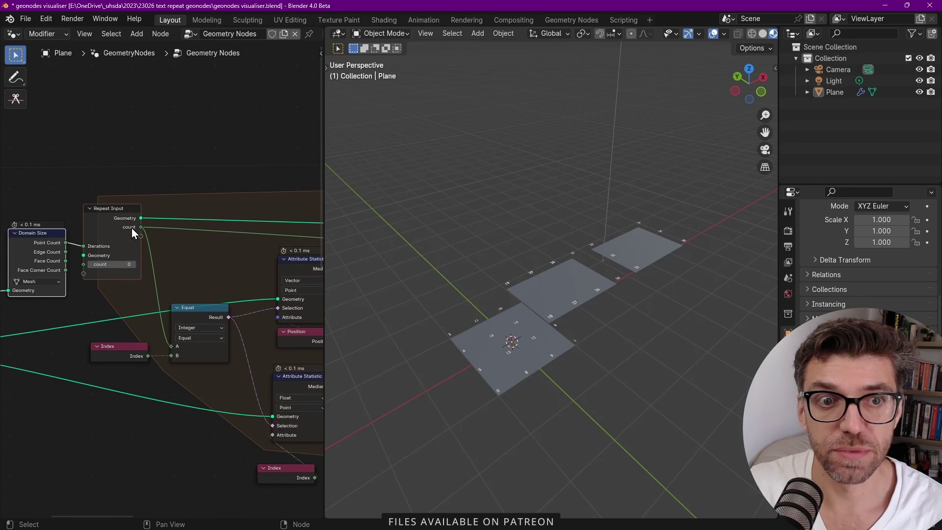
{"action": "scroll", "coordinate": [141, 227], "scroll_direction": "up", "scroll_amount": 1}
{"action": "scroll", "coordinate": [141, 228], "scroll_direction": "up", "scroll_amount": 1}
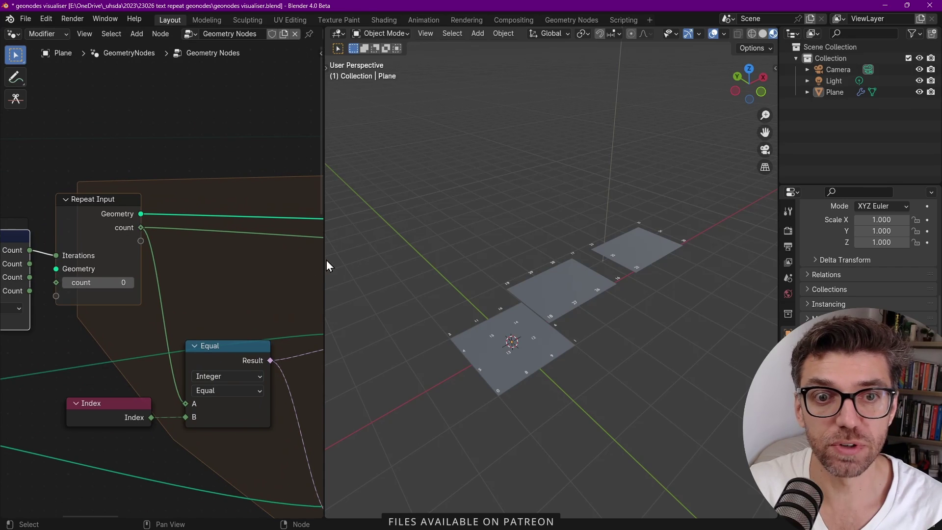
Step: Widen the node editor and show the Repeat Input node's properties with its list of repeat items
{"action": "left_click_drag", "start_coordinate": [323, 259], "coordinate": [514, 256]}
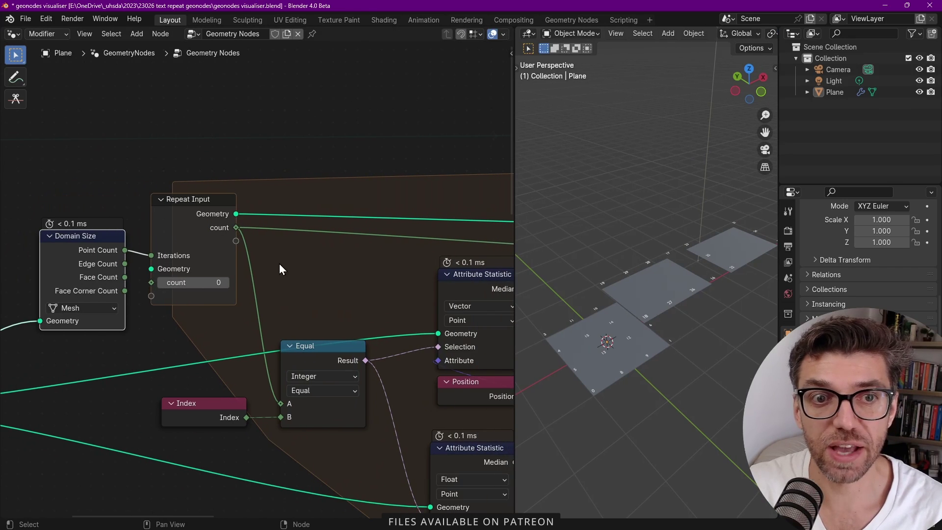
{"action": "key", "text": "n"}
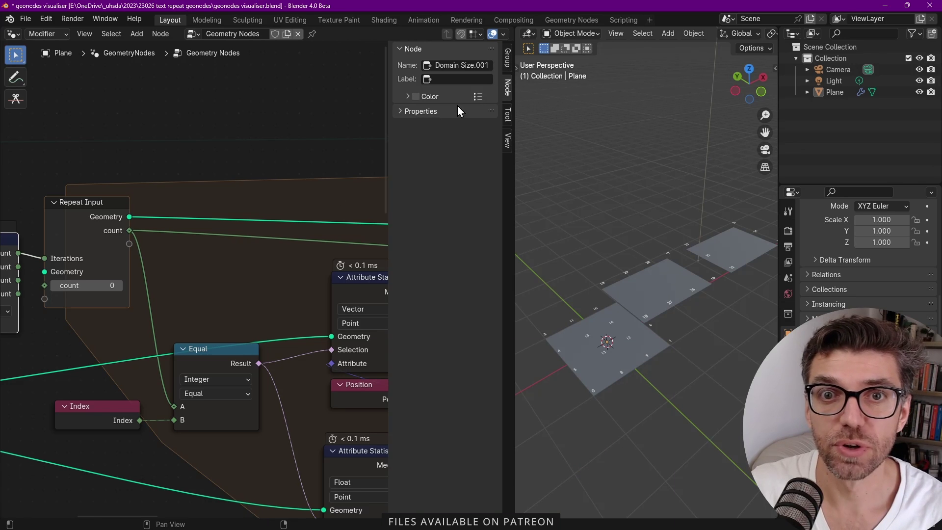
{"action": "left_click", "coordinate": [407, 112]}
{"action": "left_click", "coordinate": [94, 226]}
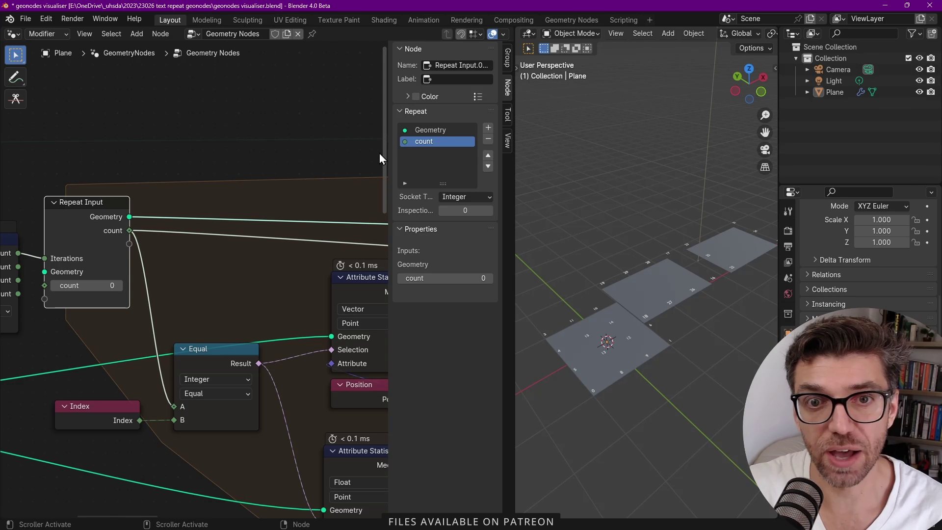
Step: Trace the count link to the +1 Add node at the Repeat Output, inspect its settings, collapse it and hide the node properties
{"action": "scroll", "coordinate": [197, 170], "scroll_direction": "down", "scroll_amount": 4}
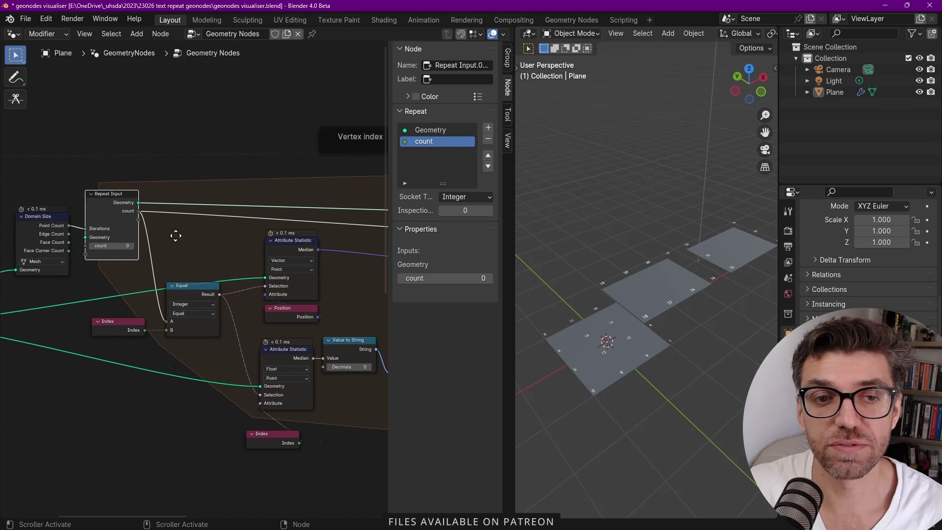
{"action": "middle_click_drag", "start_coordinate": [223, 233], "coordinate": [164, 238]}
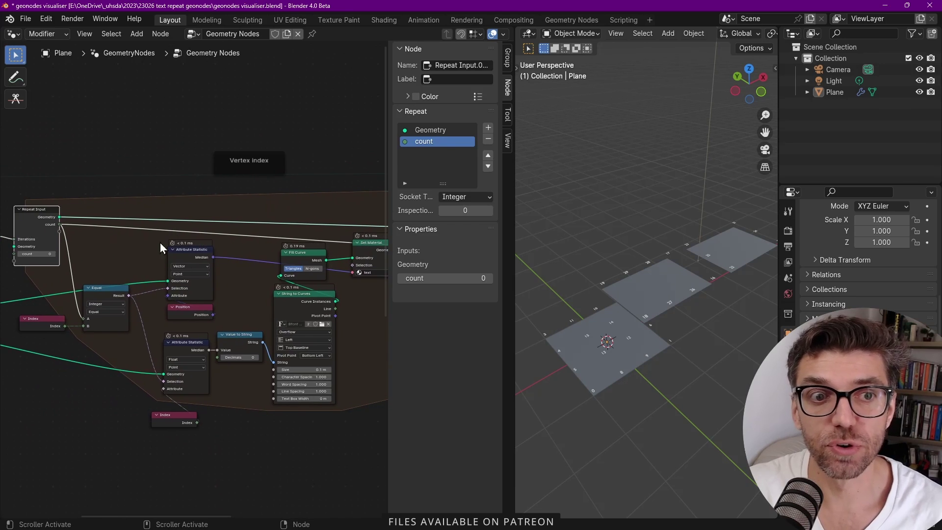
{"action": "scroll", "coordinate": [40, 233], "scroll_direction": "up", "scroll_amount": 2}
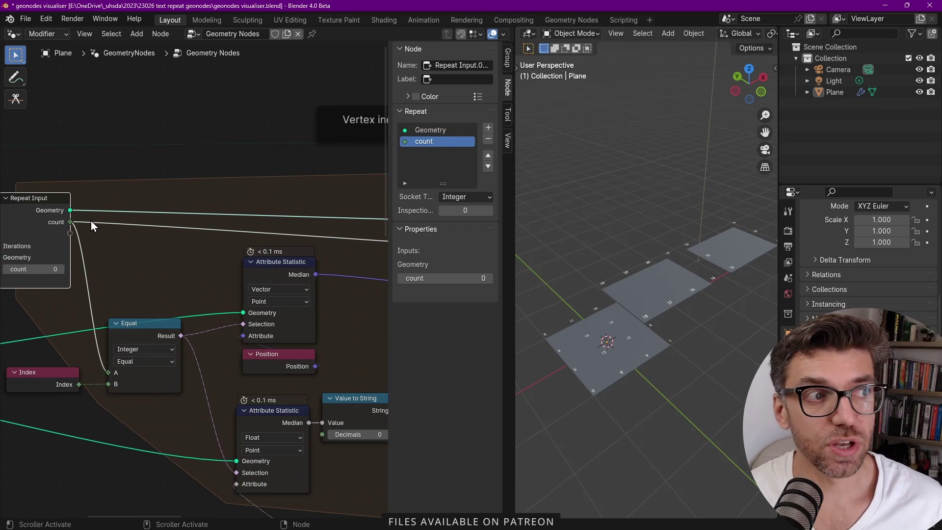
{"action": "scroll", "coordinate": [57, 204], "scroll_direction": "down", "scroll_amount": 4}
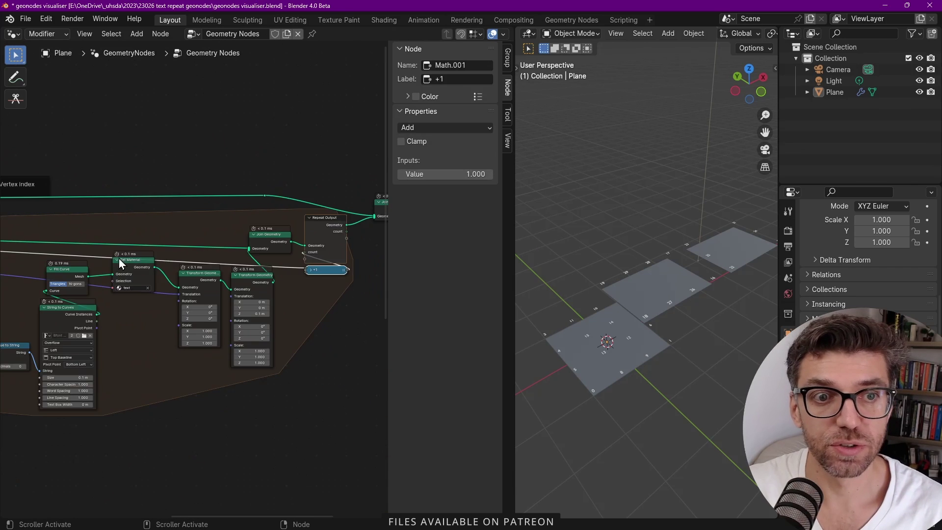
{"action": "scroll", "coordinate": [313, 273], "scroll_direction": "up", "scroll_amount": 2}
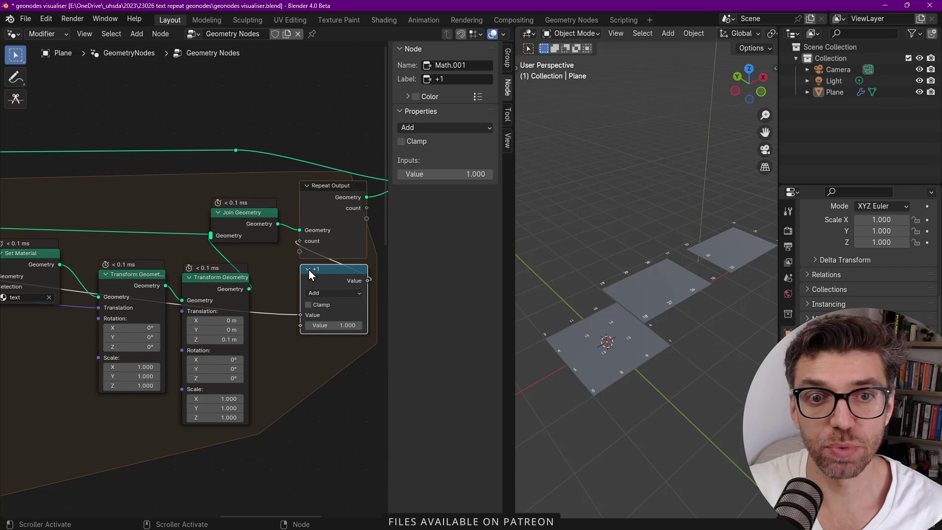
{"action": "scroll", "coordinate": [310, 274], "scroll_direction": "up", "scroll_amount": 2}
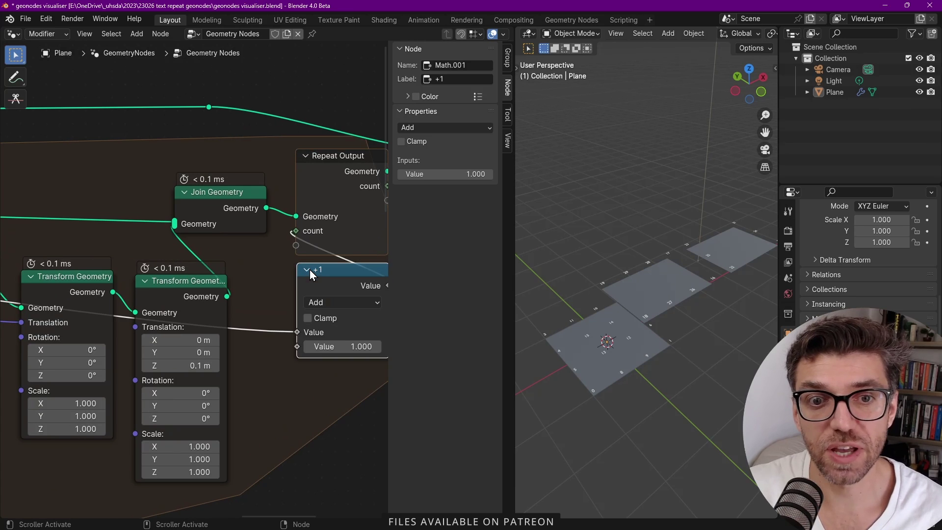
{"action": "left_click", "coordinate": [313, 274]}
{"action": "scroll", "coordinate": [285, 192], "scroll_direction": "down", "scroll_amount": 1}
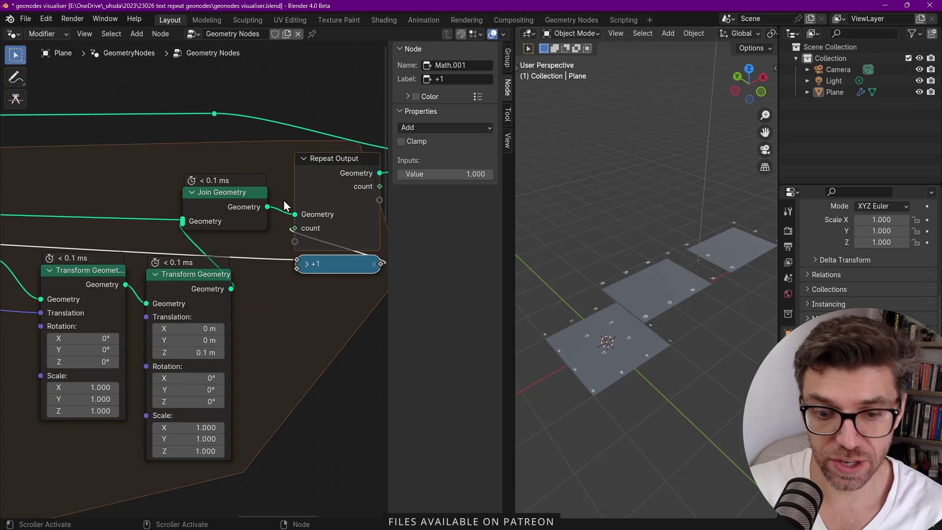
{"action": "key", "text": "n"}
Step: Try a starting count of 1 on the Vertex index Repeat Input node and inspect the first plane's index labels
{"action": "scroll", "coordinate": [303, 211], "scroll_direction": "down", "scroll_amount": 8}
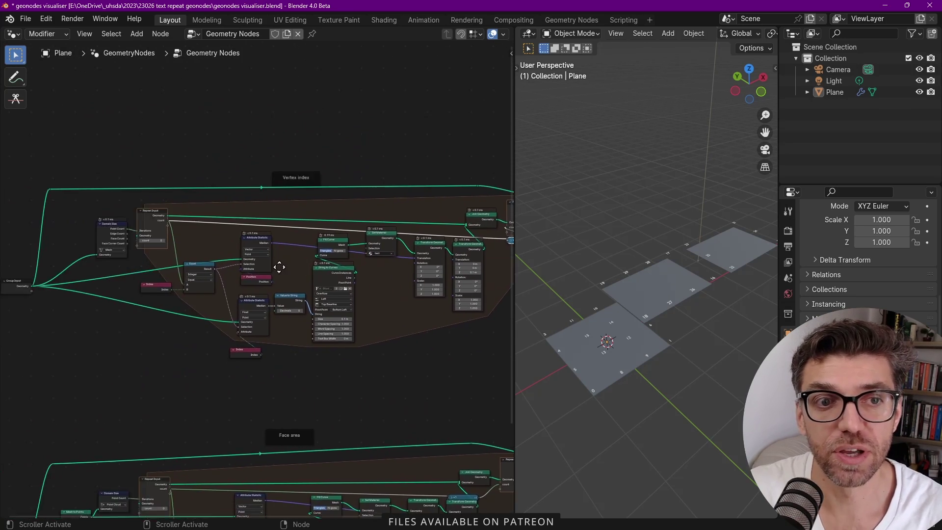
{"action": "scroll", "coordinate": [252, 241], "scroll_direction": "up", "scroll_amount": 1}
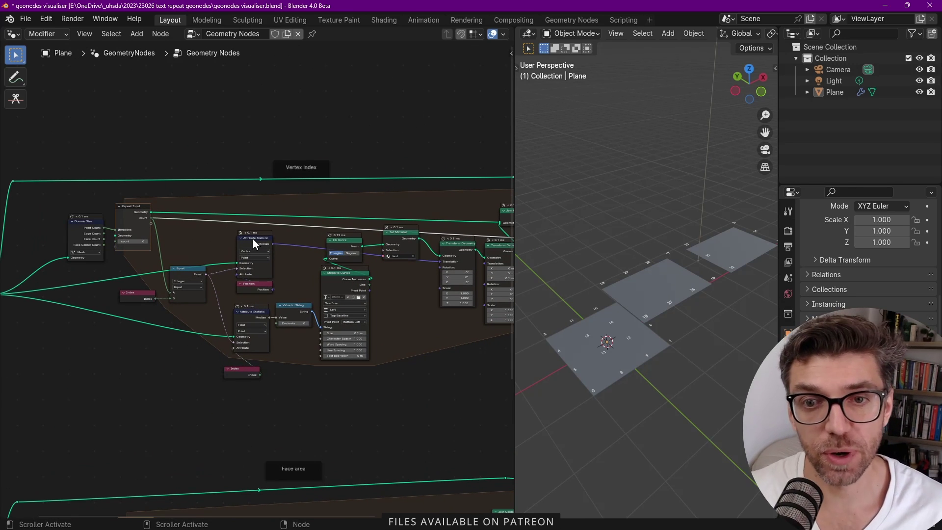
{"action": "scroll", "coordinate": [154, 257], "scroll_direction": "up", "scroll_amount": 3}
{"action": "scroll", "coordinate": [175, 242], "scroll_direction": "down", "scroll_amount": 3}
{"action": "scroll", "coordinate": [160, 204], "scroll_direction": "up", "scroll_amount": 1}
{"action": "scroll", "coordinate": [154, 218], "scroll_direction": "up", "scroll_amount": 3}
{"action": "scroll", "coordinate": [140, 259], "scroll_direction": "up", "scroll_amount": 2}
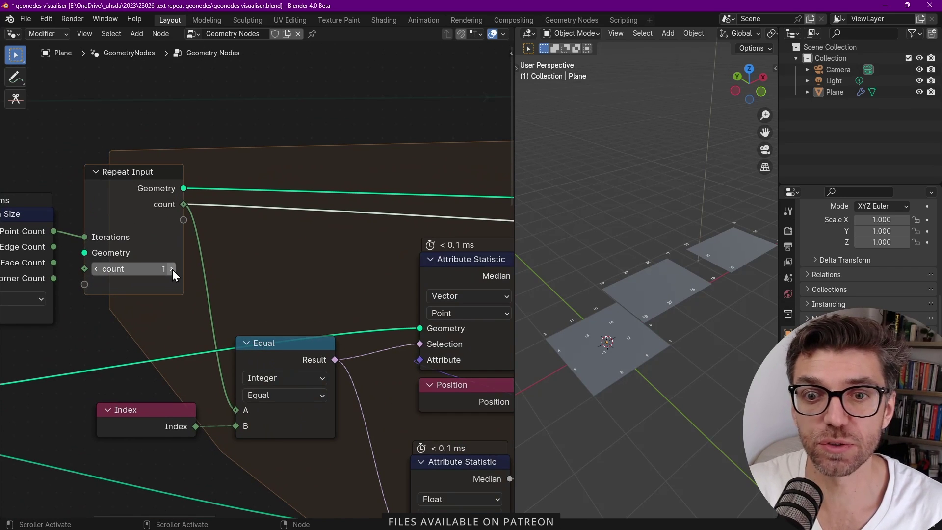
{"action": "scroll", "coordinate": [608, 404], "scroll_direction": "up", "scroll_amount": 5}
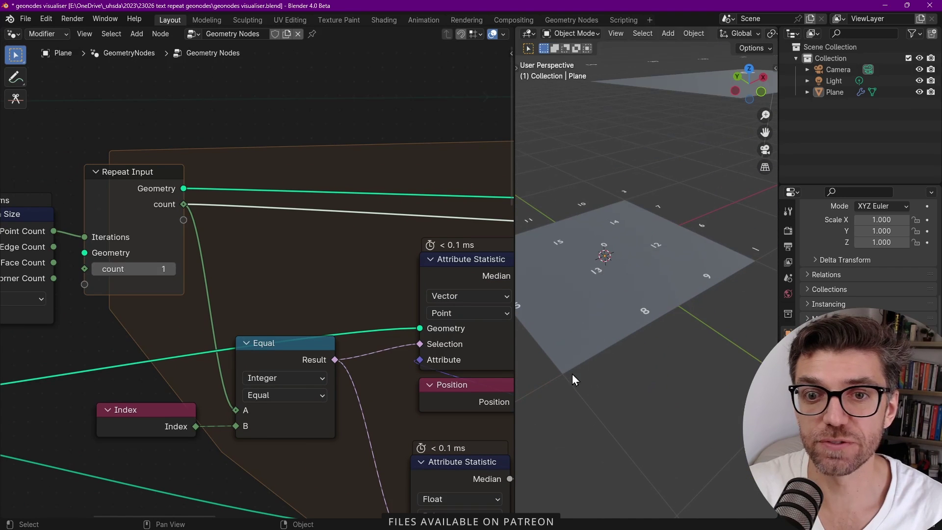
{"action": "scroll", "coordinate": [624, 318], "scroll_direction": "down", "scroll_amount": 2}
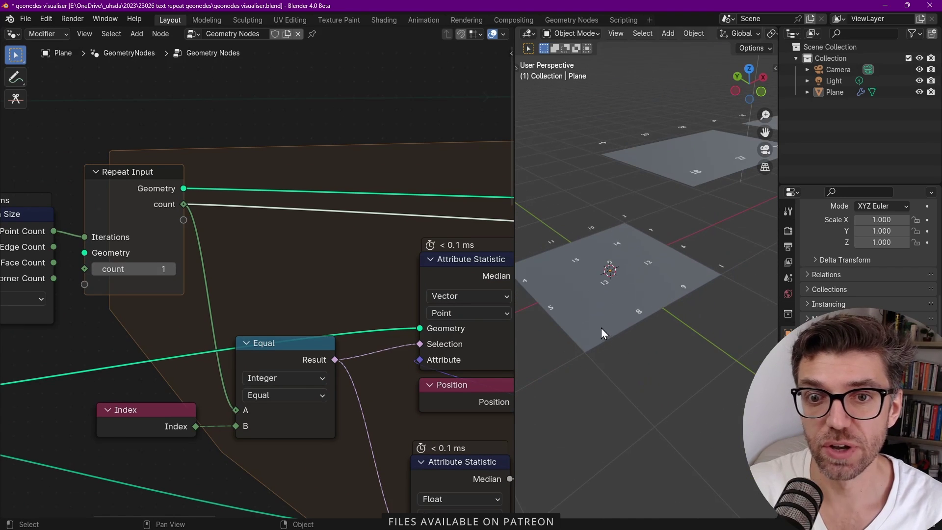
Step: Raise the Repeat Input node's starting count to 4, then reset it to 0
{"action": "left_click", "coordinate": [172, 269]}
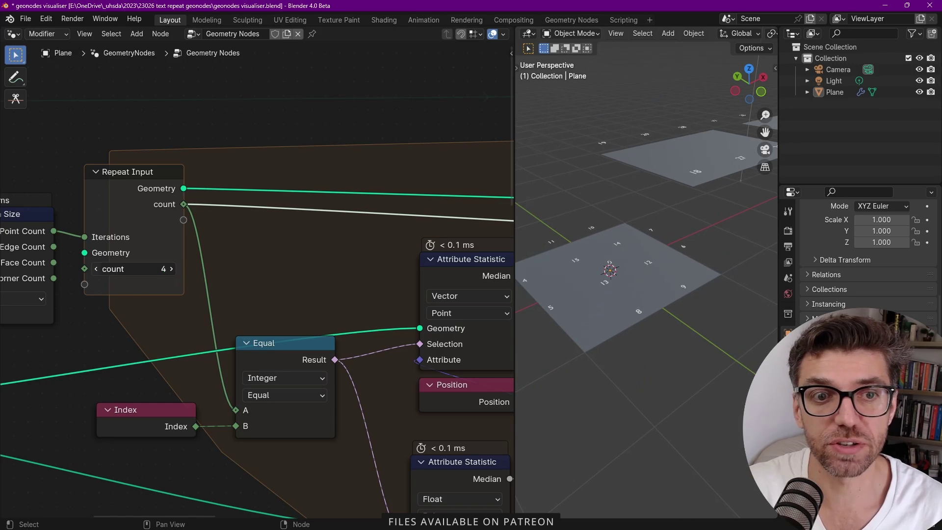
{"action": "left_click", "coordinate": [93, 269]}
{"action": "type", "text": "0"}
{"action": "key", "text": "Return"}
Step: Examine how the Equal node compares Index with count and feeds the Selection of both Attribute Statistic nodes
{"action": "scroll", "coordinate": [216, 244], "scroll_direction": "down", "scroll_amount": 7}
{"action": "scroll", "coordinate": [334, 370], "scroll_direction": "up", "scroll_amount": 4}
{"action": "middle_click_drag", "start_coordinate": [334, 370], "coordinate": [287, 369]}
{"action": "scroll", "coordinate": [153, 275], "scroll_direction": "up", "scroll_amount": 2}
{"action": "middle_click_drag", "start_coordinate": [147, 270], "coordinate": [239, 270]}
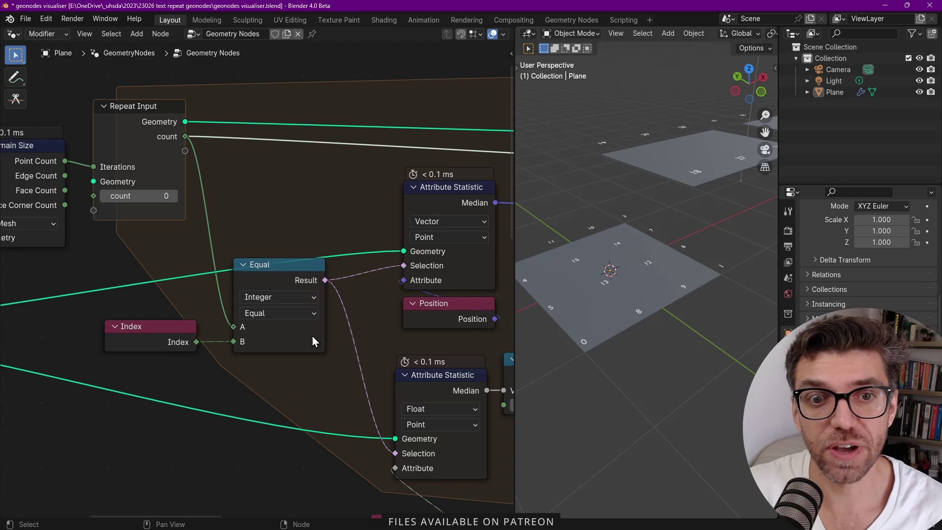
{"action": "scroll", "coordinate": [309, 263], "scroll_direction": "down", "scroll_amount": 1}
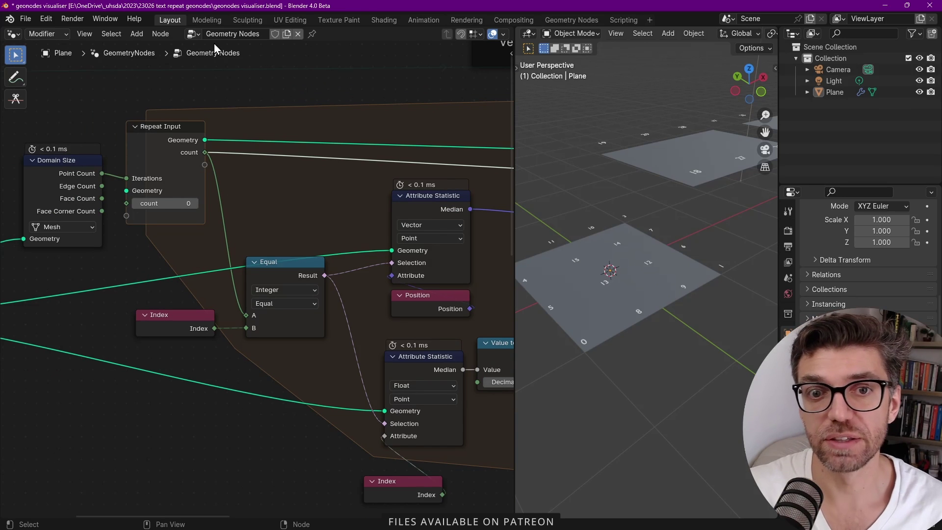
{"action": "scroll", "coordinate": [362, 196], "scroll_direction": "up", "scroll_amount": 3}
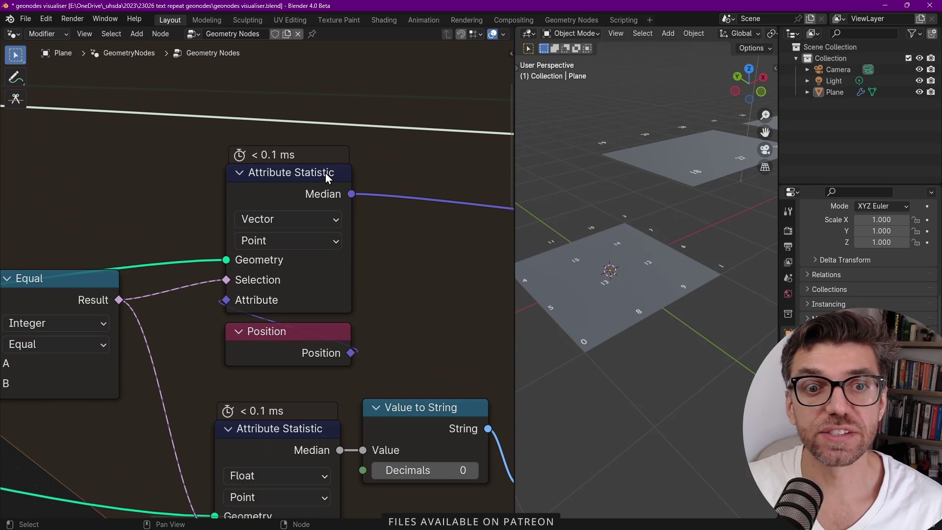
Step: Reveal the unused outputs of the Vector Attribute Statistic node, inspect its statistics options and hide them again
{"action": "scroll", "coordinate": [323, 191], "scroll_direction": "down", "scroll_amount": 2}
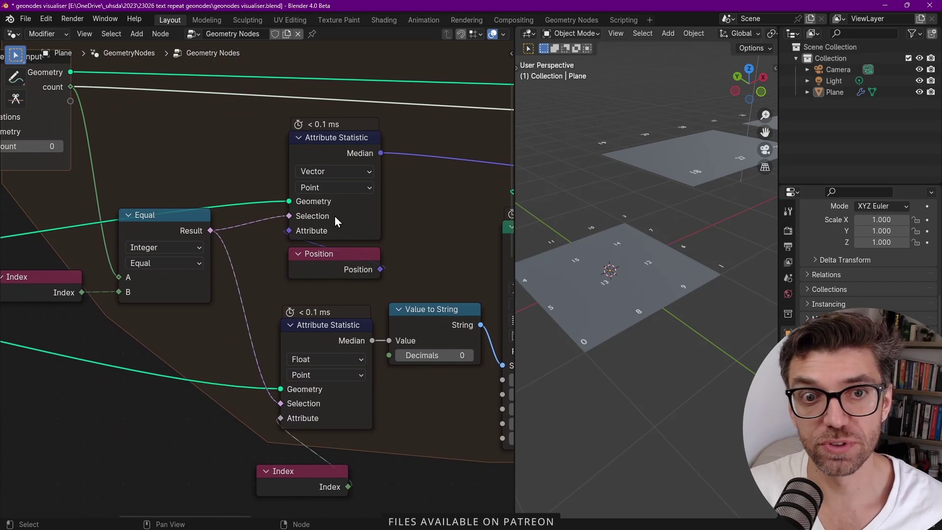
{"action": "scroll", "coordinate": [335, 207], "scroll_direction": "down", "scroll_amount": 1}
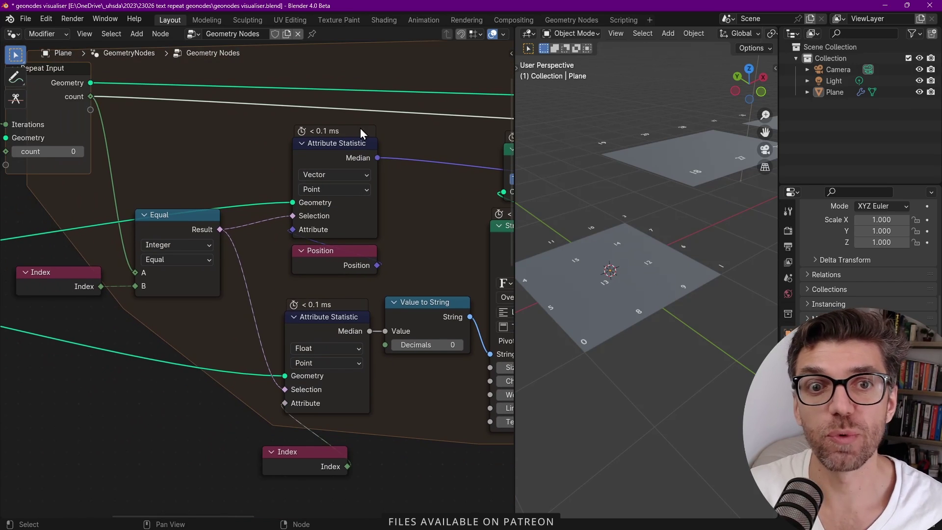
{"action": "left_click", "coordinate": [332, 156]}
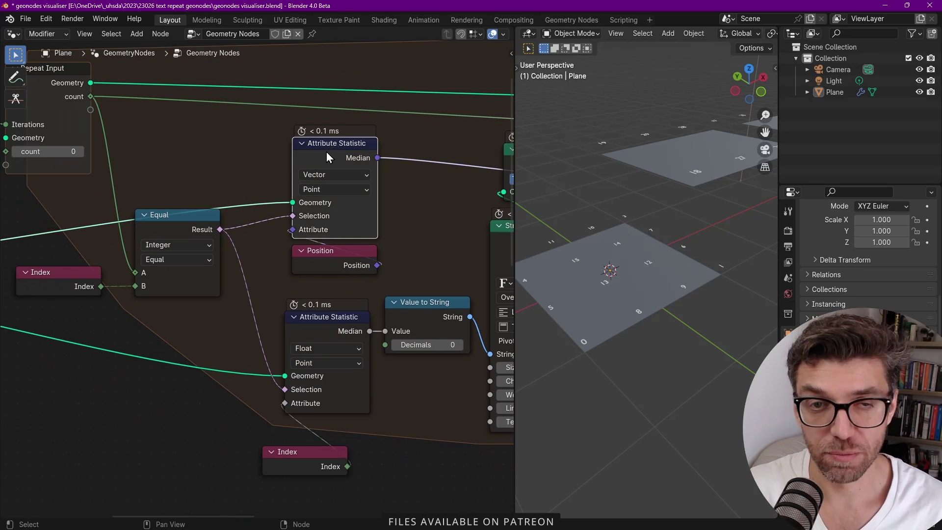
{"action": "middle_click_drag", "start_coordinate": [331, 156], "coordinate": [312, 187]}
{"action": "key", "text": "ctrl+h"}
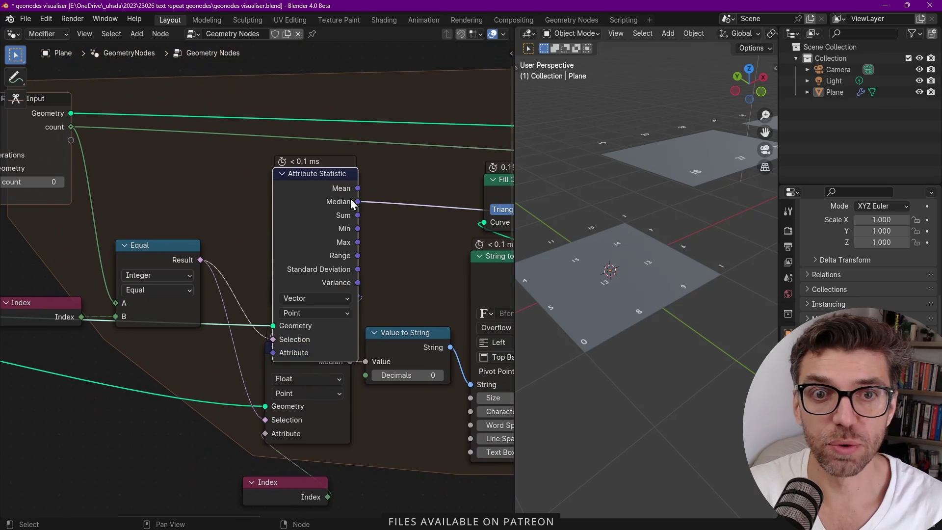
{"action": "key", "text": "ctrl+h"}
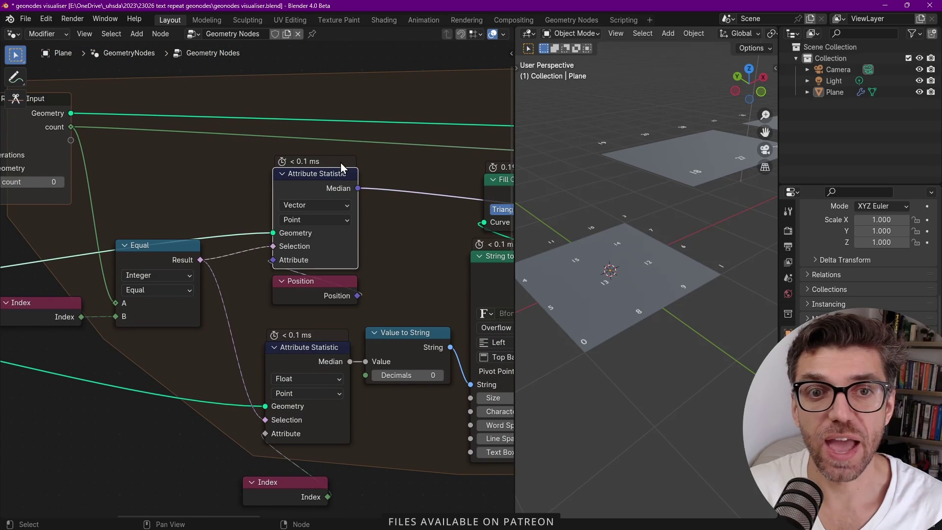
{"action": "mouse_move", "coordinate": [338, 193]}
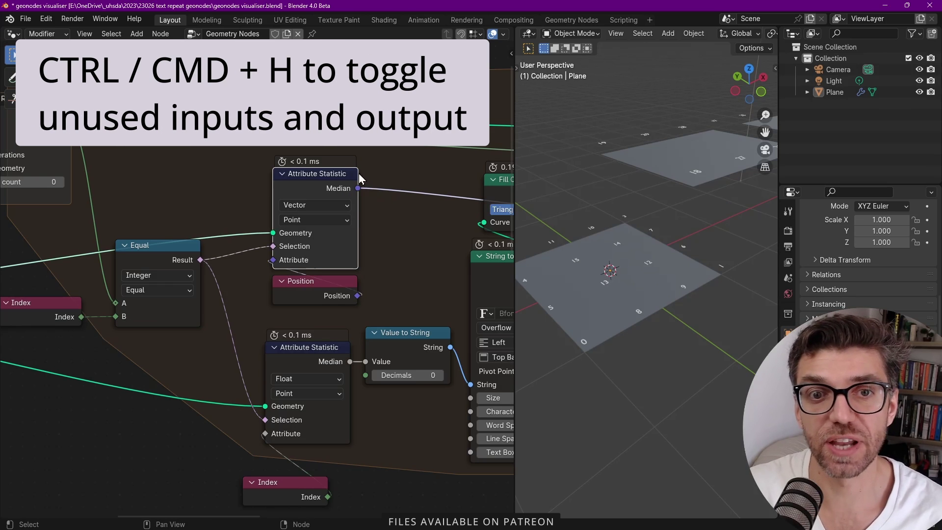
{"action": "key", "text": "ctrl+h"}
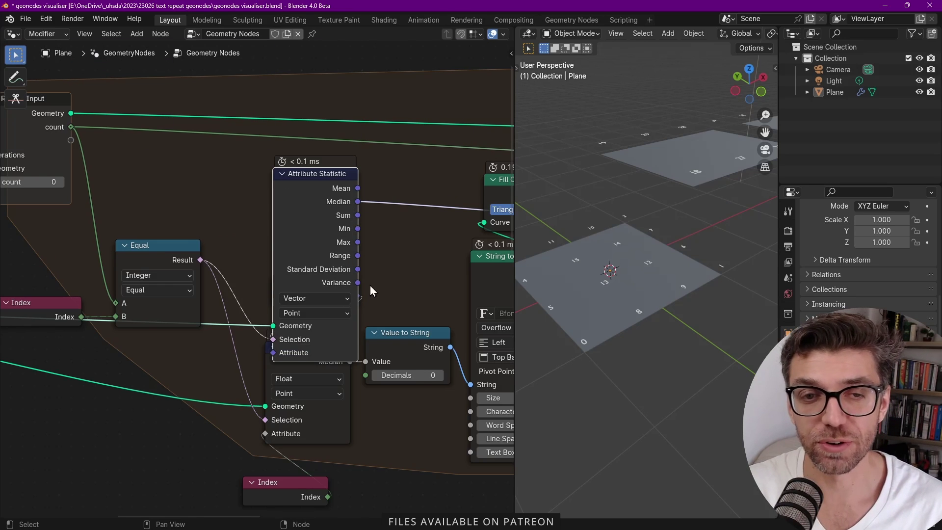
{"action": "key", "text": "ctrl+h"}
Step: Trace the Group Input geometry and the Equal result into the Vector Attribute Statistic node's Geometry and Selection inputs
{"action": "middle_click_drag", "start_coordinate": [262, 255], "coordinate": [319, 213]}
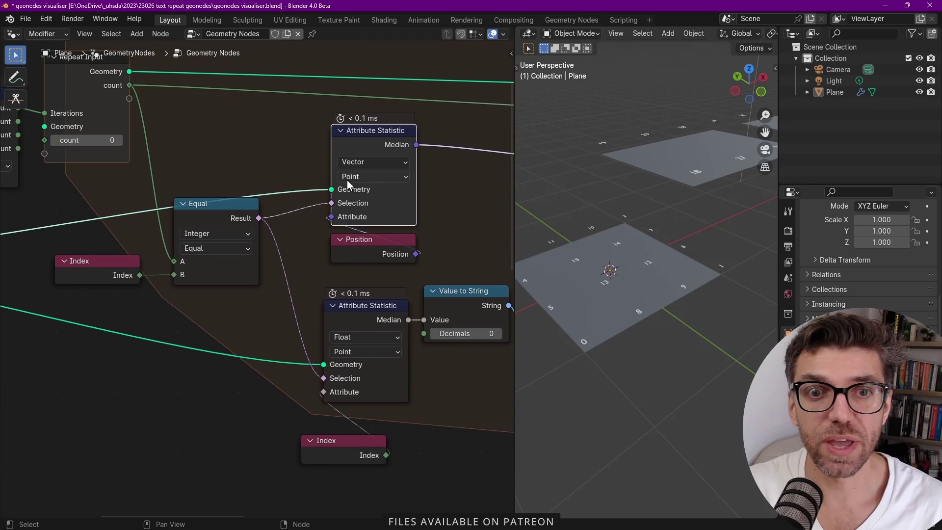
{"action": "scroll", "coordinate": [218, 212], "scroll_direction": "down", "scroll_amount": 6}
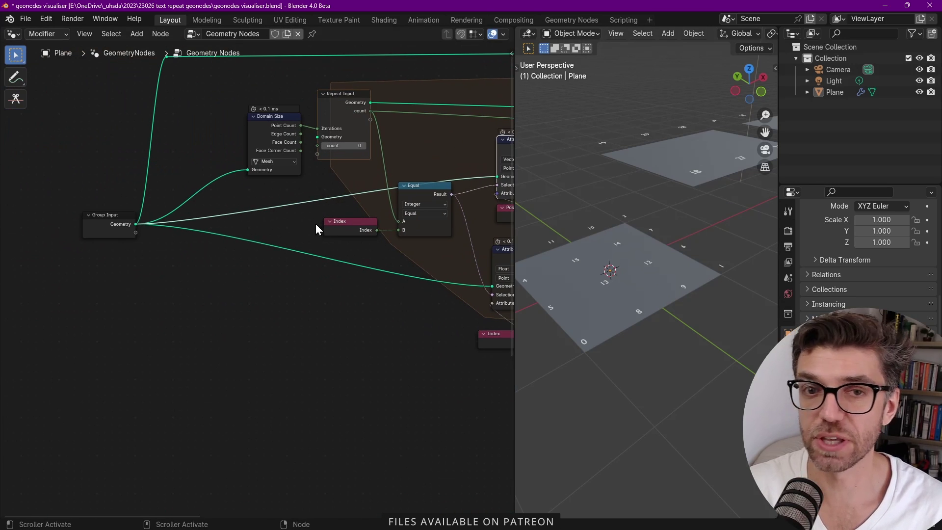
{"action": "middle_click_drag", "start_coordinate": [329, 211], "coordinate": [200, 249]}
{"action": "scroll", "coordinate": [379, 203], "scroll_direction": "up", "scroll_amount": 2}
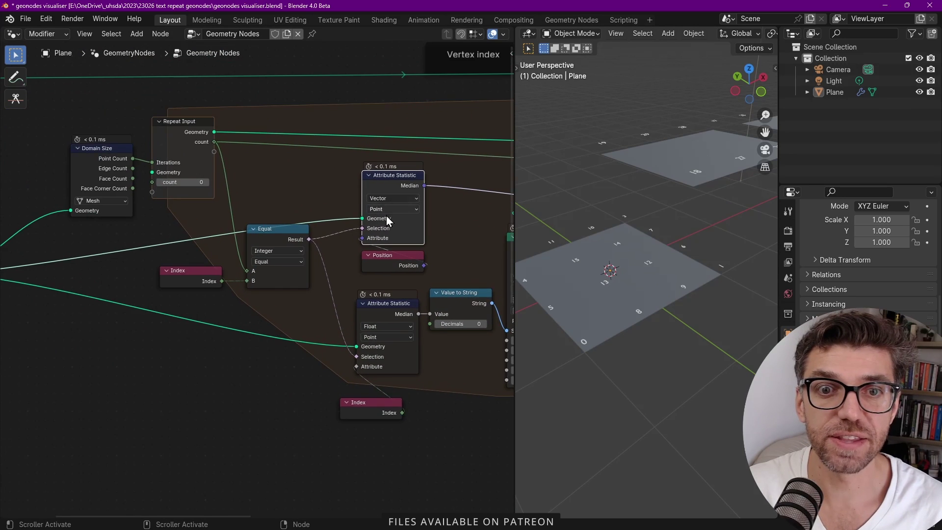
{"action": "scroll", "coordinate": [381, 228], "scroll_direction": "up", "scroll_amount": 2}
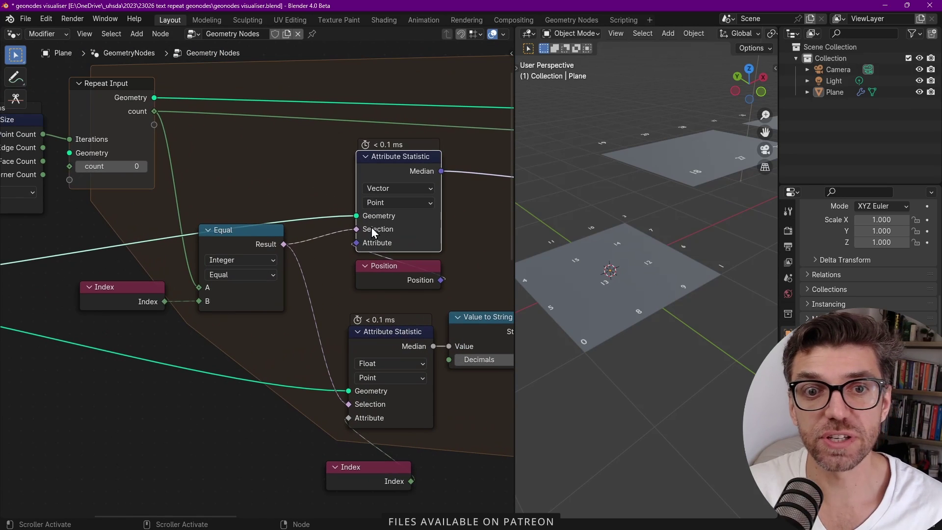
{"action": "mouse_move", "coordinate": [378, 234]}
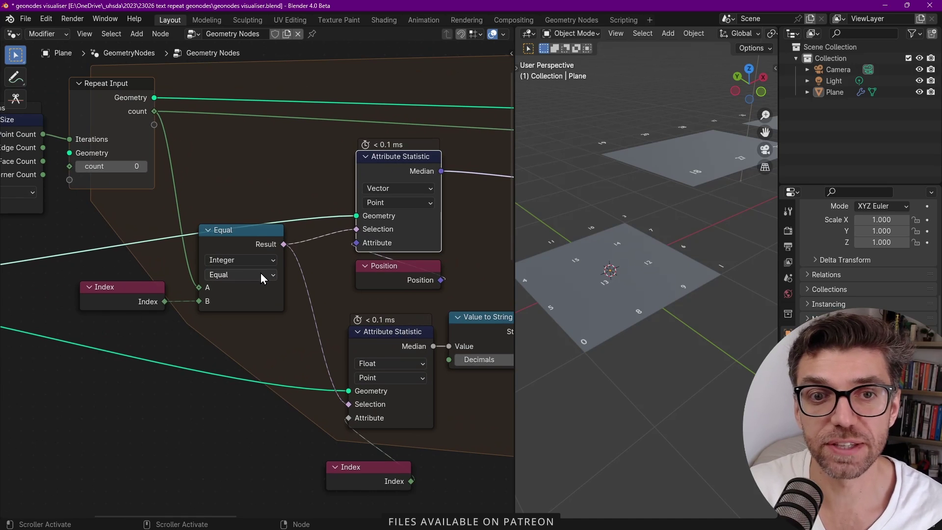
Step: Examine the whole Vertex index repeat zone and how its Repeat Output geometry joins the original mesh before the Group Output
{"action": "scroll", "coordinate": [193, 158], "scroll_direction": "down", "scroll_amount": 5}
{"action": "middle_click_drag", "start_coordinate": [582, 361], "coordinate": [582, 338]}
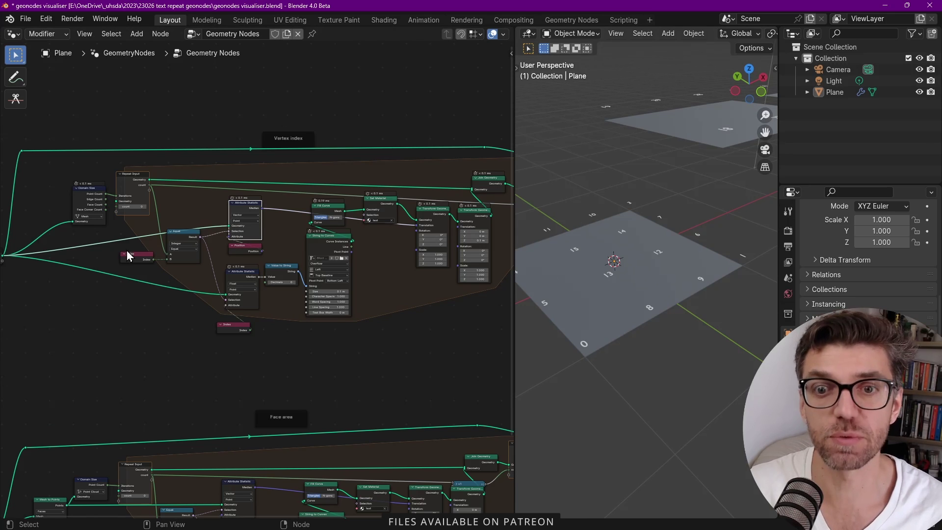
{"action": "scroll", "coordinate": [343, 248], "scroll_direction": "down", "scroll_amount": 2}
{"action": "scroll", "coordinate": [117, 266], "scroll_direction": "up", "scroll_amount": 4}
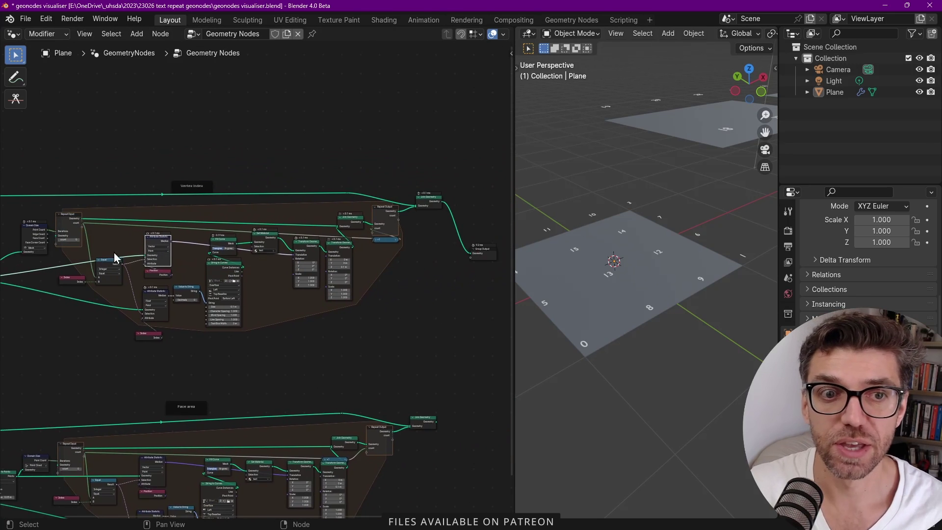
{"action": "scroll", "coordinate": [216, 268], "scroll_direction": "down", "scroll_amount": 3}
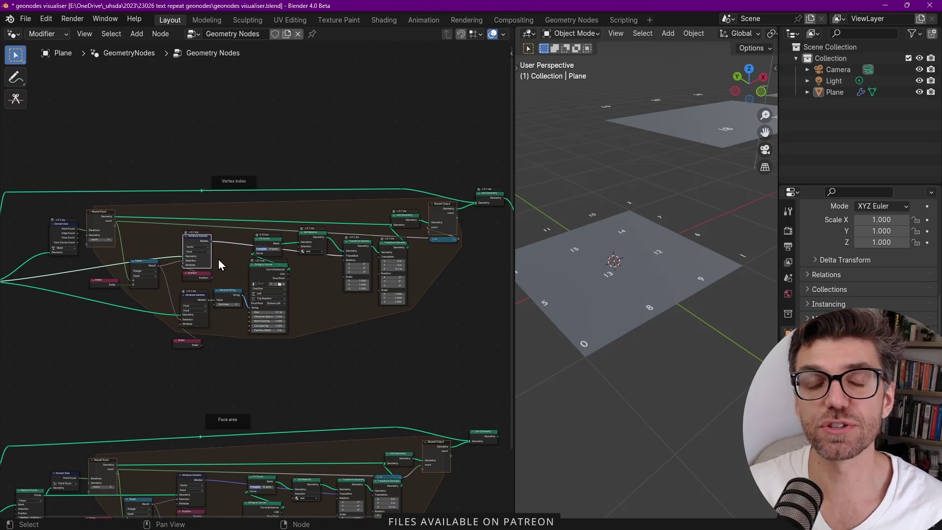
{"action": "middle_click_drag", "start_coordinate": [322, 223], "coordinate": [273, 253]}
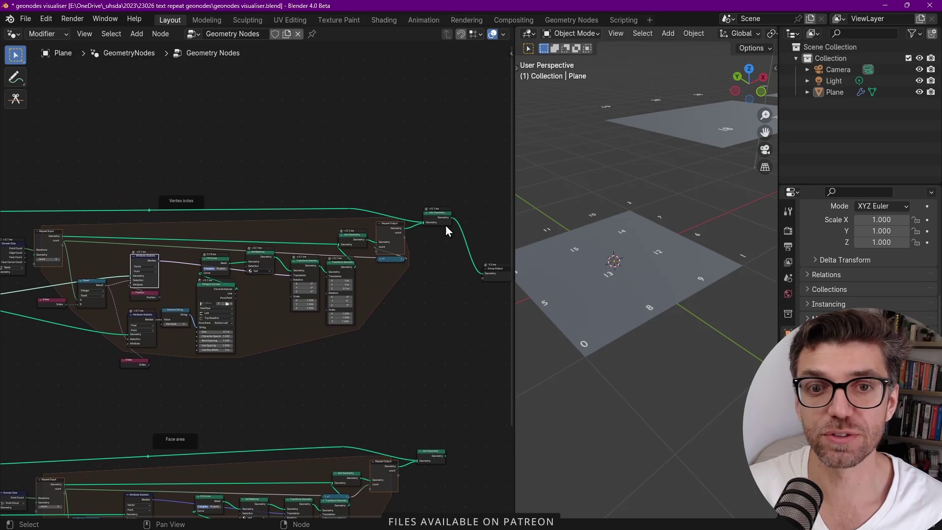
{"action": "scroll", "coordinate": [455, 225], "scroll_direction": "up", "scroll_amount": 2}
{"action": "mouse_move", "coordinate": [374, 239]}
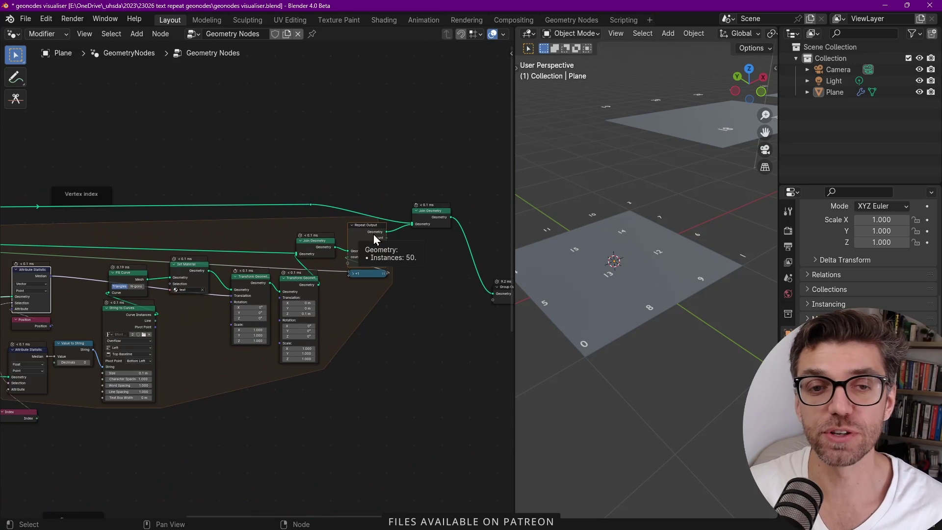
{"action": "scroll", "coordinate": [393, 217], "scroll_direction": "up", "scroll_amount": 3}
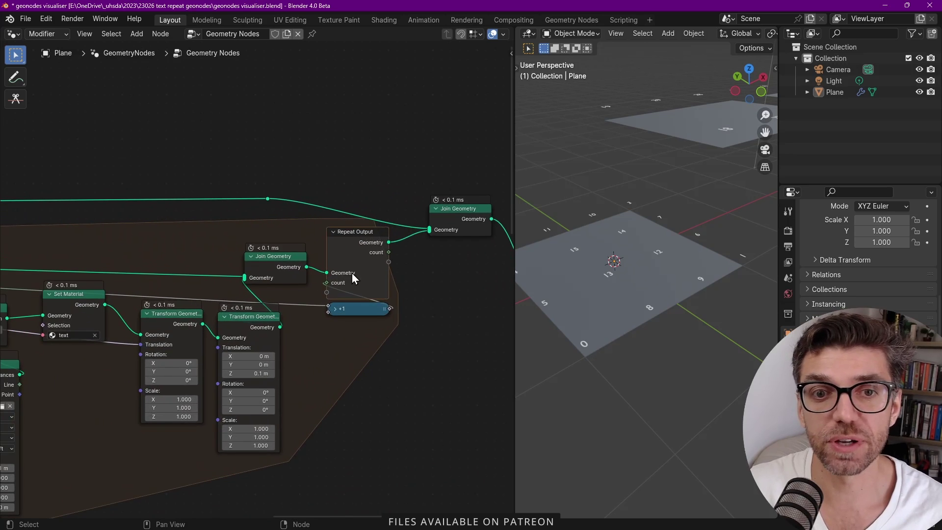
{"action": "scroll", "coordinate": [353, 265], "scroll_direction": "up", "scroll_amount": 2}
{"action": "scroll", "coordinate": [339, 258], "scroll_direction": "down", "scroll_amount": 4}
{"action": "scroll", "coordinate": [368, 259], "scroll_direction": "up", "scroll_amount": 2}
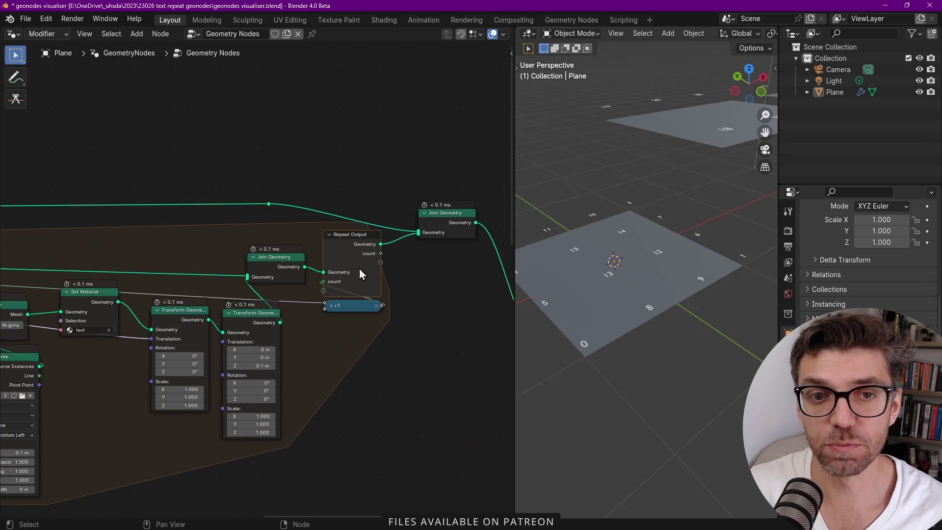
{"action": "scroll", "coordinate": [432, 221], "scroll_direction": "down", "scroll_amount": 1}
{"action": "scroll", "coordinate": [373, 274], "scroll_direction": "down", "scroll_amount": 1}
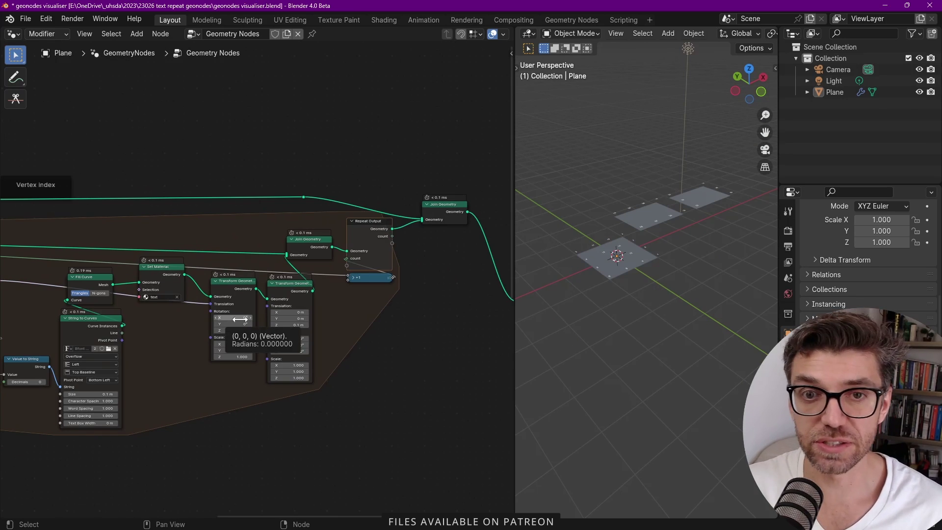
Step: Examine how Position feeds the Vector Attribute Statistic node and how the lower Index node feeds the Float one
{"action": "scroll", "coordinate": [130, 269], "scroll_direction": "up", "scroll_amount": 5}
{"action": "middle_click_drag", "start_coordinate": [93, 343], "coordinate": [416, 249]}
{"action": "scroll", "coordinate": [238, 201], "scroll_direction": "up", "scroll_amount": 4}
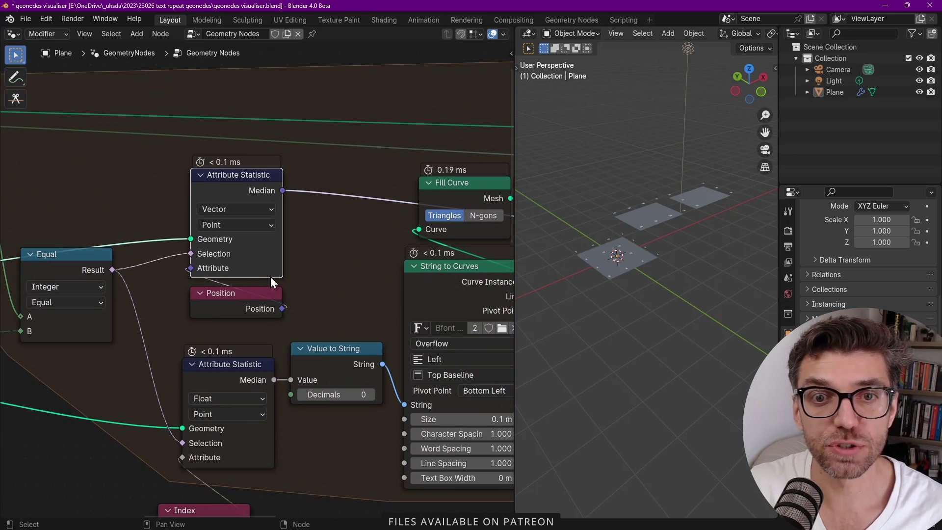
{"action": "scroll", "coordinate": [261, 211], "scroll_direction": "down", "scroll_amount": 3}
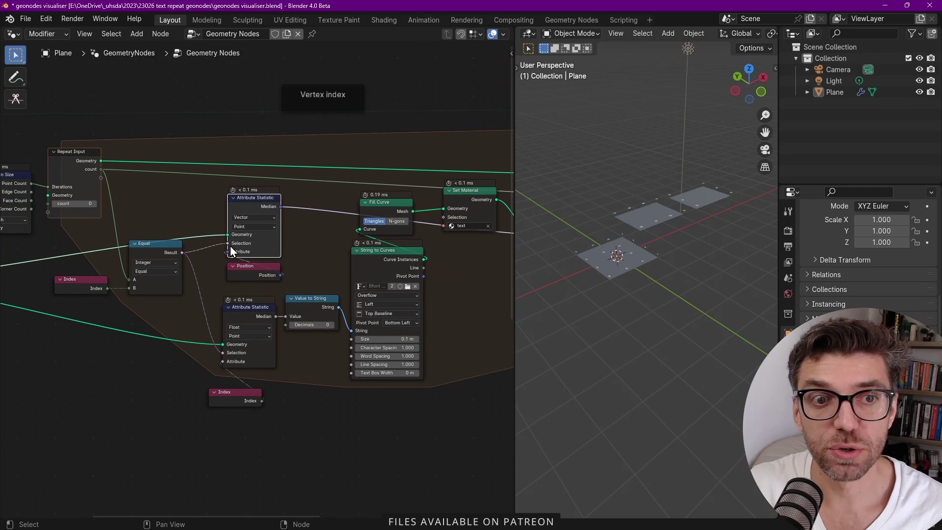
{"action": "middle_click_drag", "start_coordinate": [203, 247], "coordinate": [228, 250]}
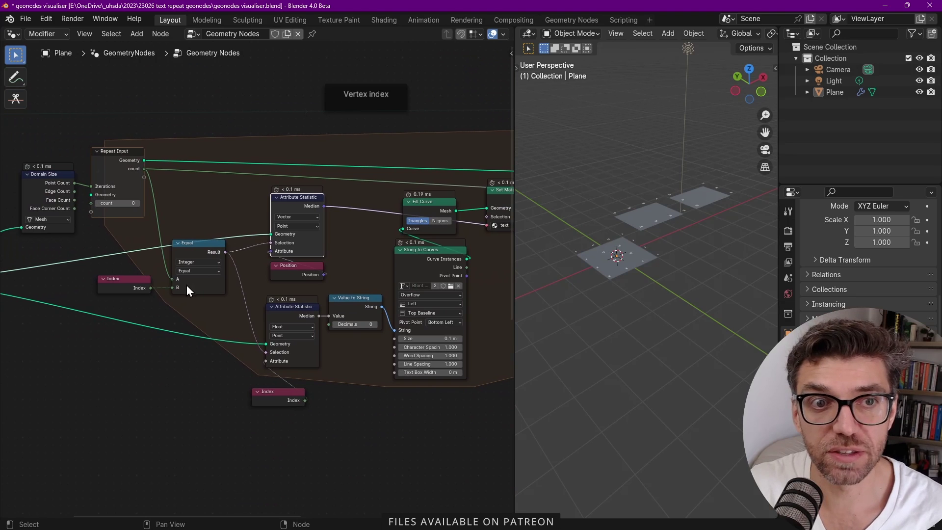
{"action": "middle_click_drag", "start_coordinate": [179, 185], "coordinate": [72, 203]}
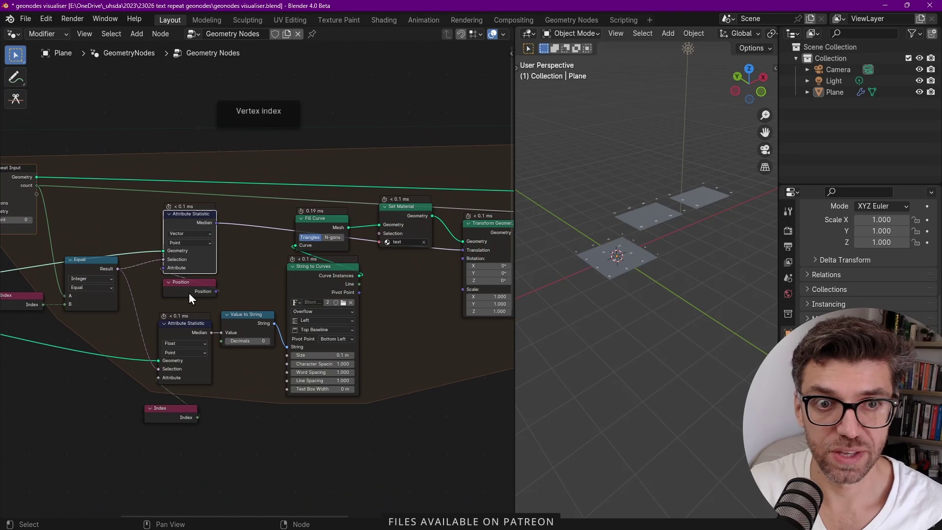
{"action": "middle_click_drag", "start_coordinate": [142, 302], "coordinate": [248, 260]}
{"action": "scroll", "coordinate": [202, 240], "scroll_direction": "up", "scroll_amount": 2}
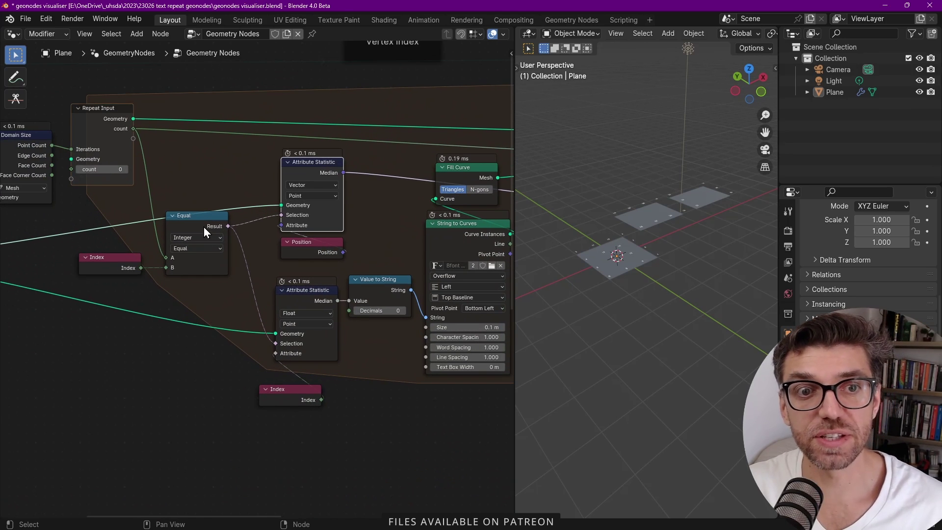
{"action": "scroll", "coordinate": [294, 372], "scroll_direction": "up", "scroll_amount": 2}
{"action": "scroll", "coordinate": [300, 383], "scroll_direction": "up", "scroll_amount": 2}
{"action": "left_click_drag", "start_coordinate": [304, 404], "coordinate": [312, 402]}
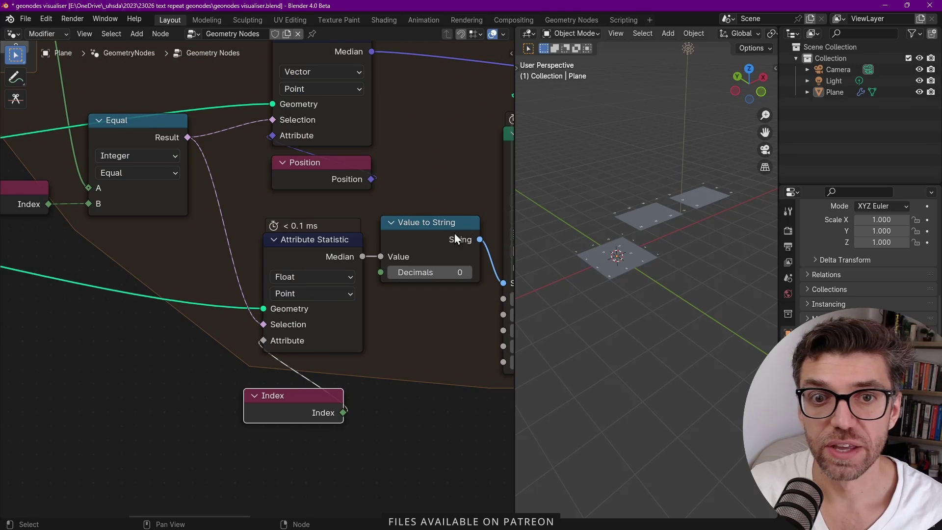
Step: Follow the text chain from Value to String through String to Curves, Fill Curve and Set Material, and inspect the plane's index labels
{"action": "middle_click_drag", "start_coordinate": [398, 234], "coordinate": [254, 245]}
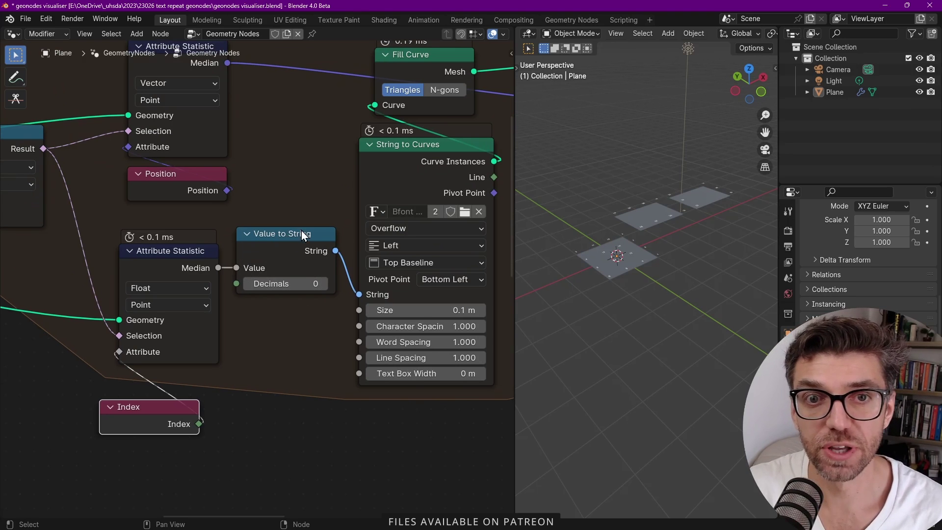
{"action": "scroll", "coordinate": [305, 235], "scroll_direction": "down", "scroll_amount": 1}
{"action": "middle_click_drag", "start_coordinate": [414, 161], "coordinate": [358, 239]}
{"action": "scroll", "coordinate": [378, 152], "scroll_direction": "up", "scroll_amount": 1}
{"action": "middle_click_drag", "start_coordinate": [358, 172], "coordinate": [267, 198]}
{"action": "scroll", "coordinate": [599, 257], "scroll_direction": "up", "scroll_amount": 3}
{"action": "scroll", "coordinate": [575, 295], "scroll_direction": "up", "scroll_amount": 2}
{"action": "middle_click_drag", "start_coordinate": [575, 295], "coordinate": [655, 357], "text": "shift"}
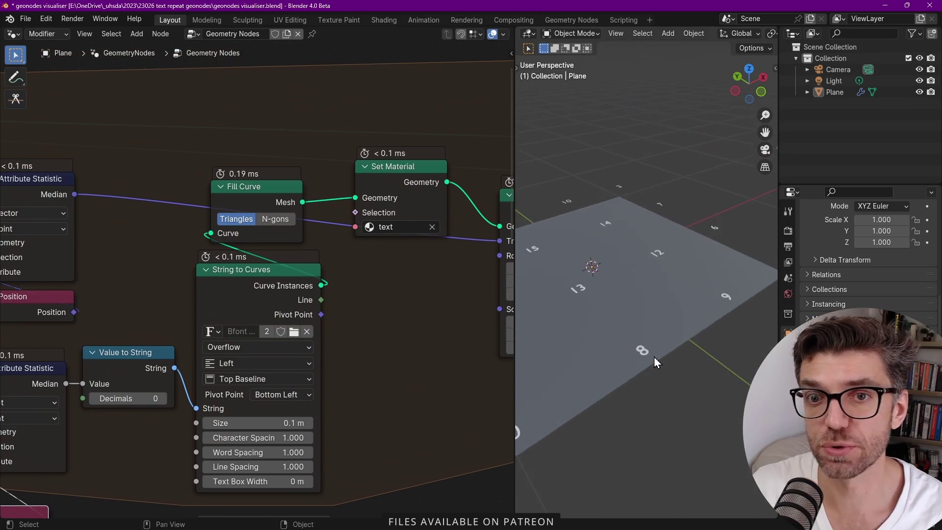
{"action": "scroll", "coordinate": [337, 228], "scroll_direction": "down", "scroll_amount": 3}
{"action": "middle_click_drag", "start_coordinate": [384, 243], "coordinate": [349, 279]}
{"action": "scroll", "coordinate": [424, 253], "scroll_direction": "up", "scroll_amount": 1}
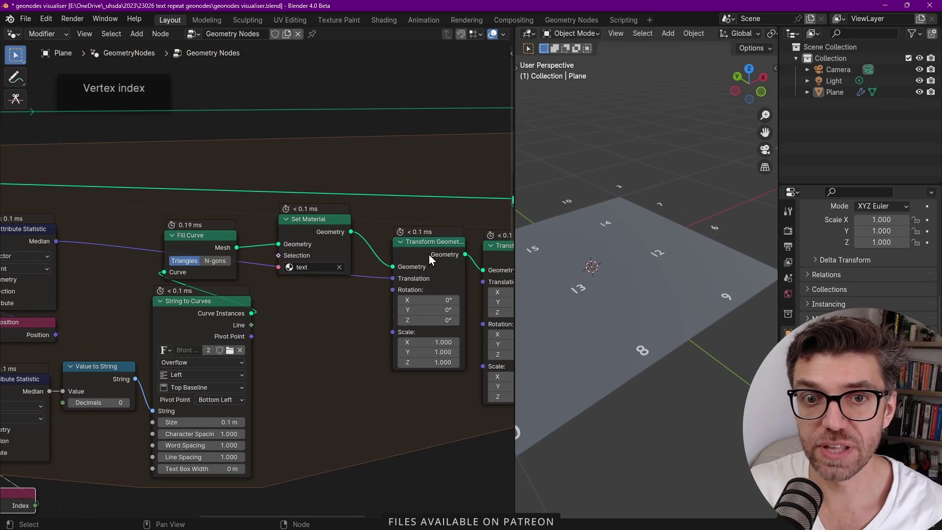
Step: Mute both Transform Geometry nodes in the Vertex index zone and inspect where the text is placed without them
{"action": "scroll", "coordinate": [429, 256], "scroll_direction": "down", "scroll_amount": 1}
{"action": "middle_click_drag", "start_coordinate": [429, 255], "coordinate": [324, 299]}
{"action": "left_click", "coordinate": [328, 287]}
{"action": "left_click", "coordinate": [408, 288], "text": "shift"}
{"action": "key", "text": "m"}
{"action": "scroll", "coordinate": [597, 252], "scroll_direction": "up", "scroll_amount": 2}
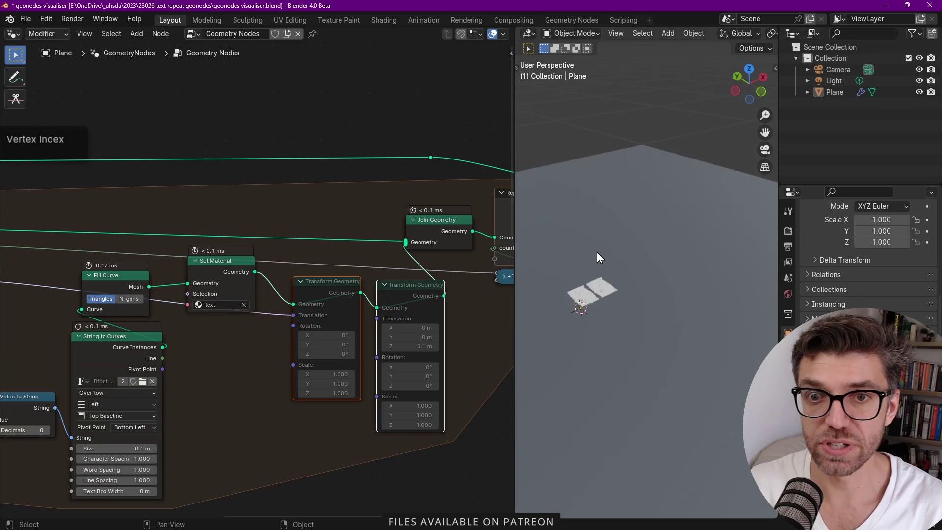
{"action": "scroll", "coordinate": [592, 293], "scroll_direction": "up", "scroll_amount": 4}
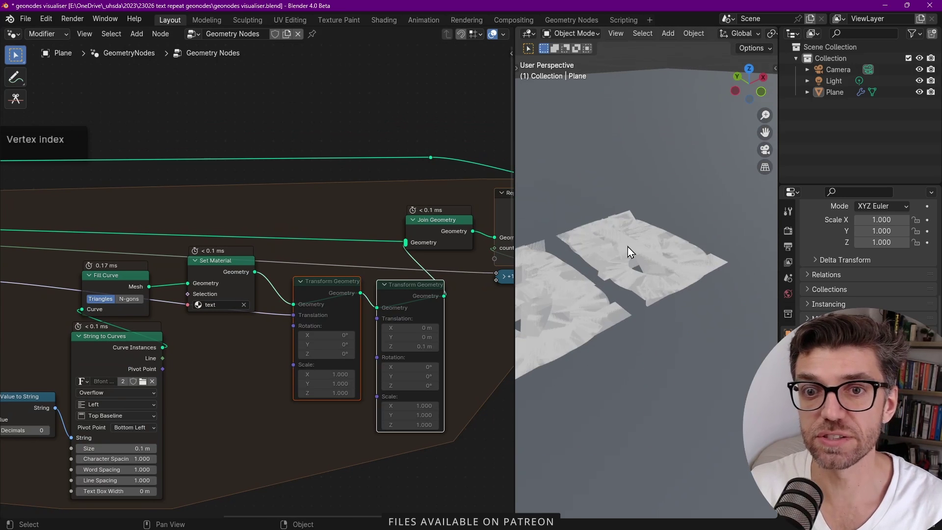
{"action": "scroll", "coordinate": [630, 251], "scroll_direction": "down", "scroll_amount": 6}
Step: Unmute both Transform Geometry nodes and check the index labels on the plane
{"action": "key", "text": "m"}
{"action": "left_click", "coordinate": [403, 293]}
{"action": "key", "text": "m"}
{"action": "left_click", "coordinate": [334, 291]}
{"action": "key", "text": "m"}
{"action": "scroll", "coordinate": [633, 280], "scroll_direction": "up", "scroll_amount": 4}
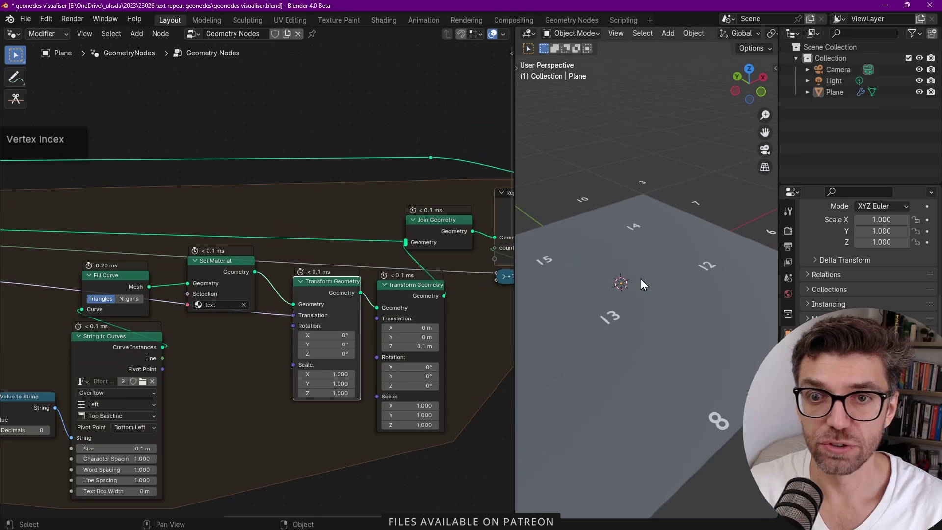
Step: Review the Vector Attribute Statistic node's Median link and the Equal comparison of Index with count that selects its point
{"action": "middle_click_drag", "start_coordinate": [263, 313], "coordinate": [350, 290]}
{"action": "middle_click_drag", "start_coordinate": [77, 317], "coordinate": [233, 303]}
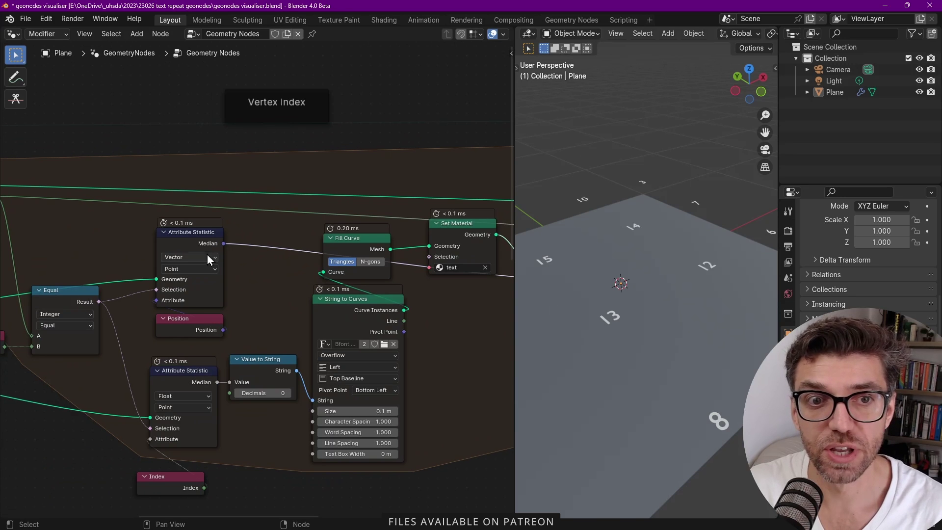
{"action": "middle_click_drag", "start_coordinate": [192, 279], "coordinate": [269, 263]}
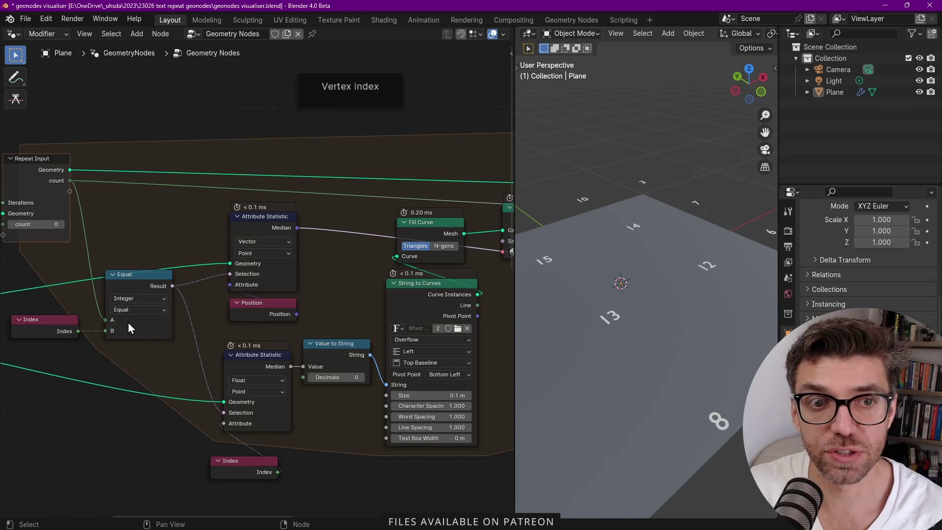
{"action": "middle_click_drag", "start_coordinate": [125, 324], "coordinate": [150, 318]}
{"action": "scroll", "coordinate": [341, 254], "scroll_direction": "down", "scroll_amount": 2}
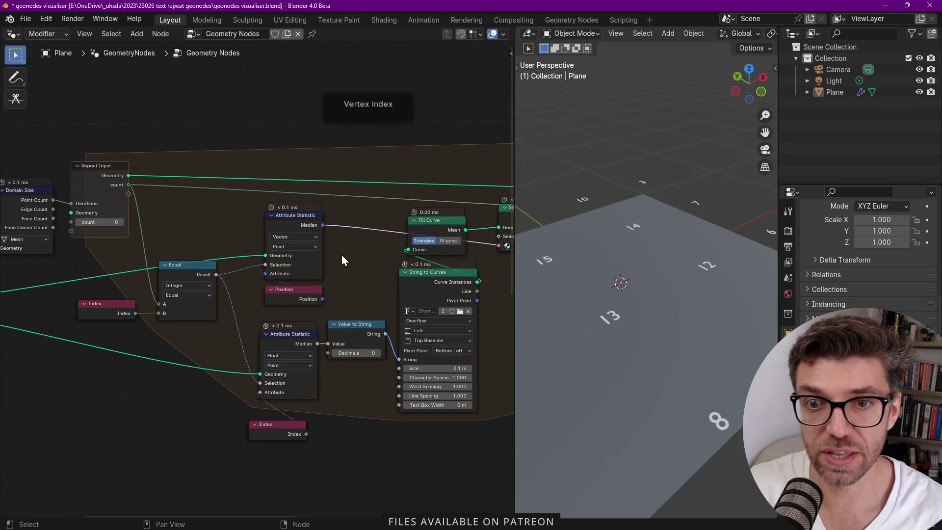
Step: Review the Median link into the first Transform Geometry node, the second node's Z translation, and the resulting label placement on the plane
{"action": "middle_click_drag", "start_coordinate": [342, 255], "coordinate": [195, 274]}
{"action": "scroll", "coordinate": [608, 313], "scroll_direction": "down", "scroll_amount": 3}
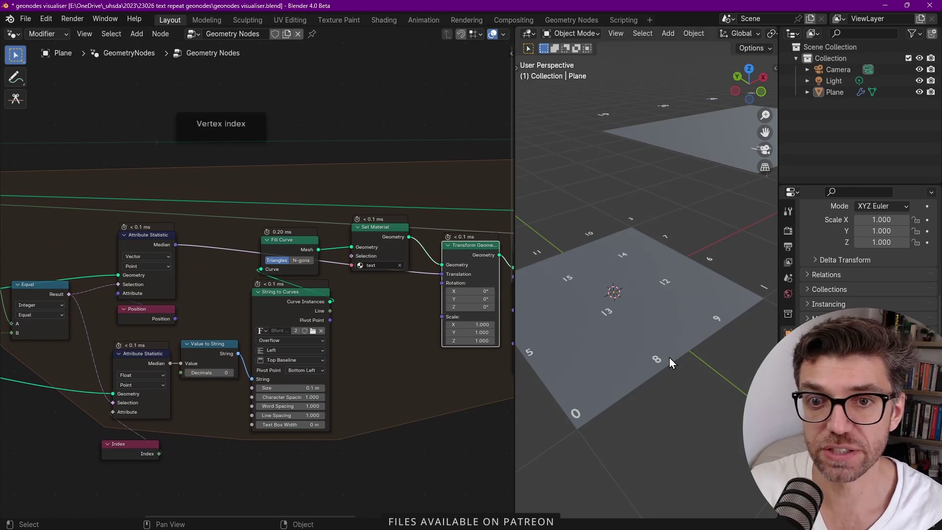
{"action": "middle_click_drag", "start_coordinate": [375, 280], "coordinate": [296, 290]}
{"action": "scroll", "coordinate": [656, 360], "scroll_direction": "up", "scroll_amount": 1}
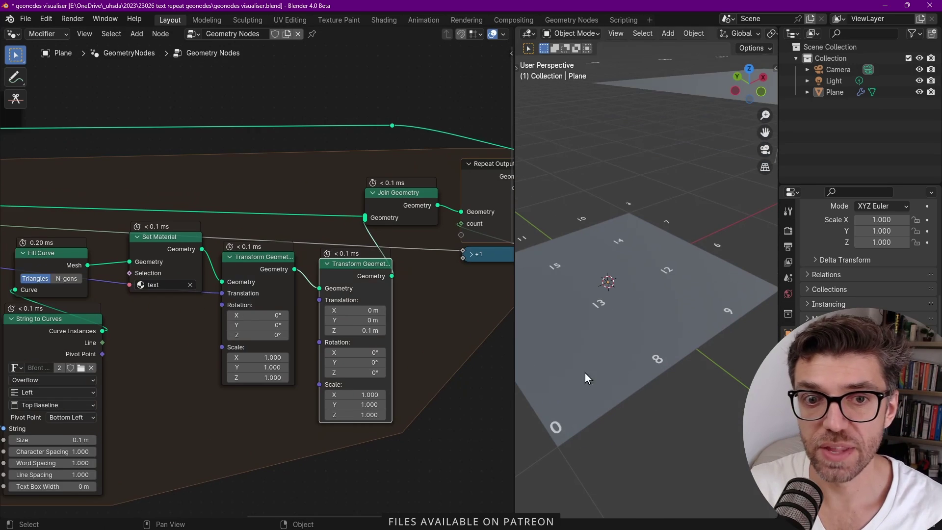
{"action": "scroll", "coordinate": [473, 336], "scroll_direction": "up", "scroll_amount": 1}
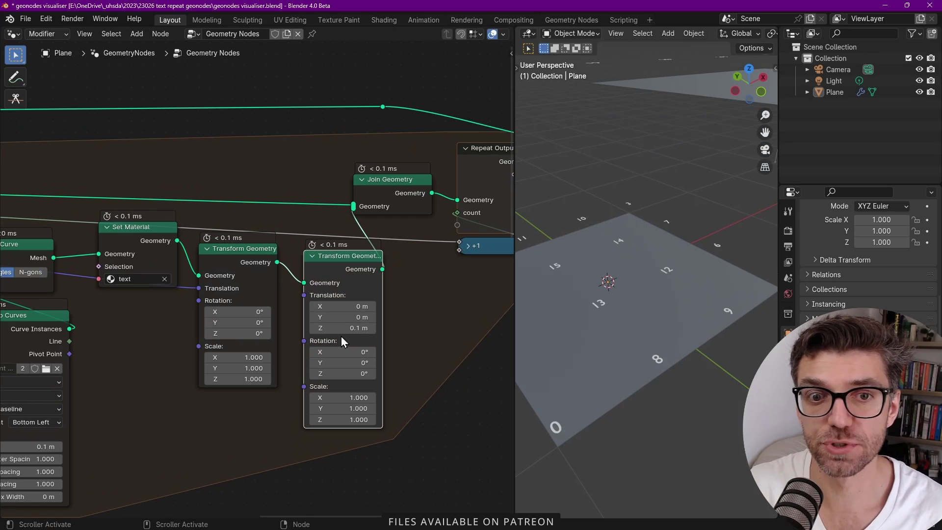
{"action": "scroll", "coordinate": [638, 322], "scroll_direction": "down", "scroll_amount": 3}
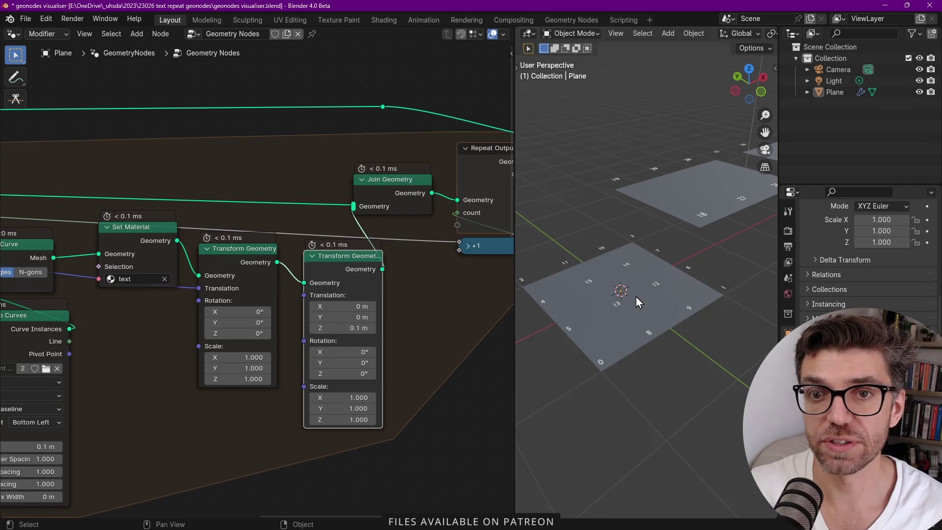
Step: Set the second Transform Geometry node's Z translation to 0 m and check how the index labels sit on the plane
{"action": "left_click", "coordinate": [328, 328]}
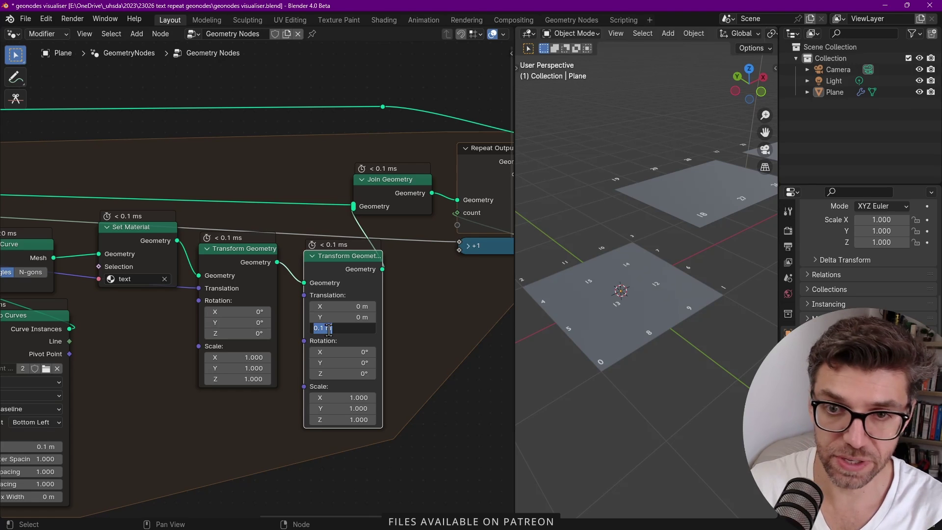
{"action": "type", "text": "0"}
{"action": "key", "text": "Return"}
{"action": "scroll", "coordinate": [608, 364], "scroll_direction": "up", "scroll_amount": 5}
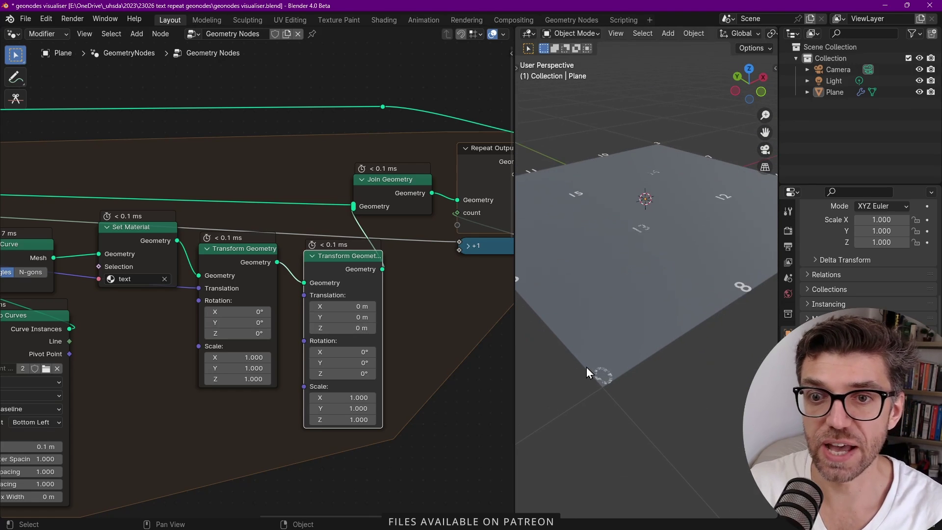
{"action": "scroll", "coordinate": [595, 365], "scroll_direction": "down", "scroll_amount": 2}
Step: Set the second Transform Geometry node's Z translation to 0.05 m
{"action": "left_click", "coordinate": [345, 329]}
{"action": "type", "text": "."}
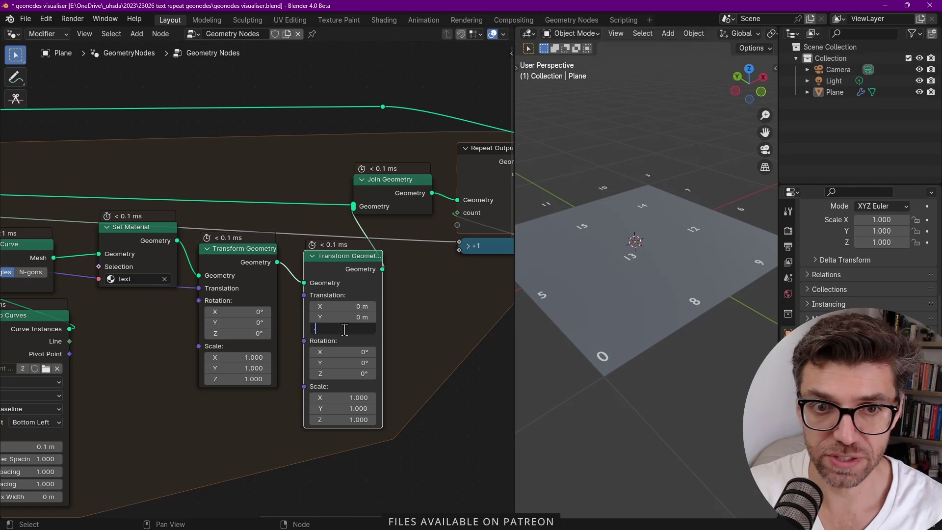
{"action": "type", "text": "0.05"}
{"action": "key", "text": "Return"}
Step: Trace how Join Geometry accumulates the text inside the repeat zone and how Domain Size's Point Count drives the Repeat Input's iterations
{"action": "scroll", "coordinate": [398, 262], "scroll_direction": "down", "scroll_amount": 2}
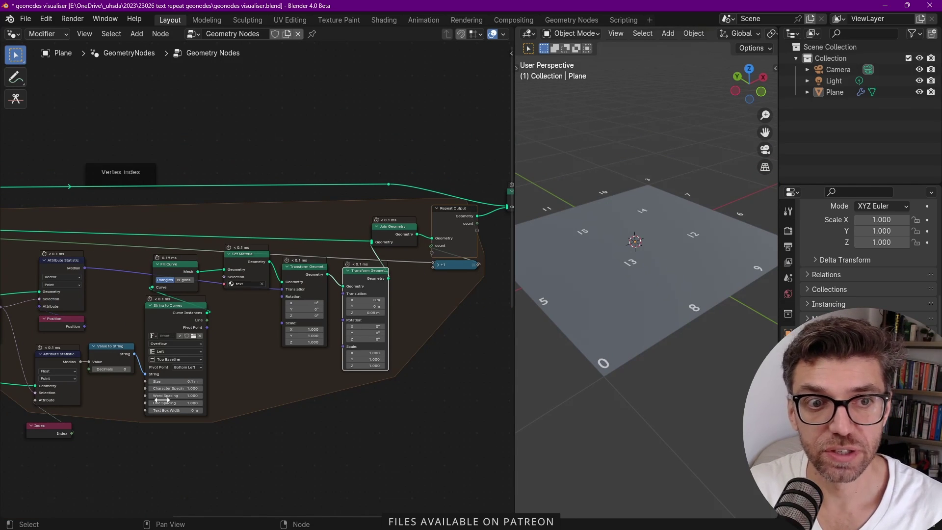
{"action": "scroll", "coordinate": [419, 228], "scroll_direction": "up", "scroll_amount": 1}
{"action": "scroll", "coordinate": [378, 240], "scroll_direction": "up", "scroll_amount": 1}
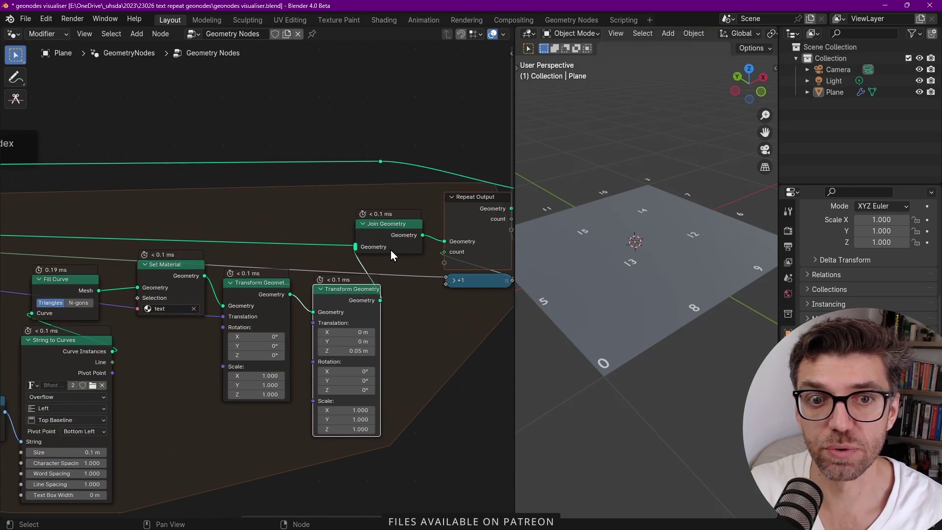
{"action": "scroll", "coordinate": [390, 251], "scroll_direction": "up", "scroll_amount": 2}
{"action": "scroll", "coordinate": [423, 338], "scroll_direction": "down", "scroll_amount": 5}
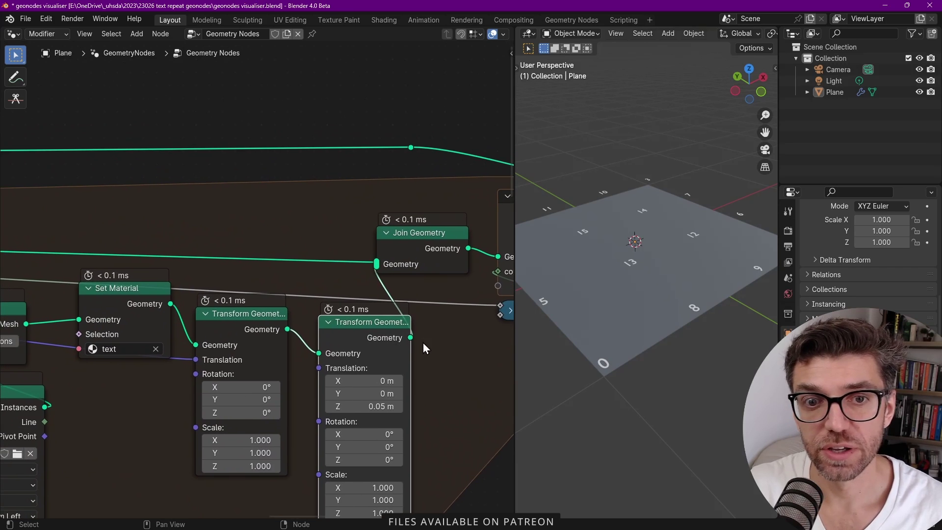
{"action": "middle_click_drag", "start_coordinate": [52, 279], "coordinate": [73, 277]}
{"action": "middle_click_drag", "start_coordinate": [31, 255], "coordinate": [159, 259]}
{"action": "scroll", "coordinate": [119, 299], "scroll_direction": "up", "scroll_amount": 5}
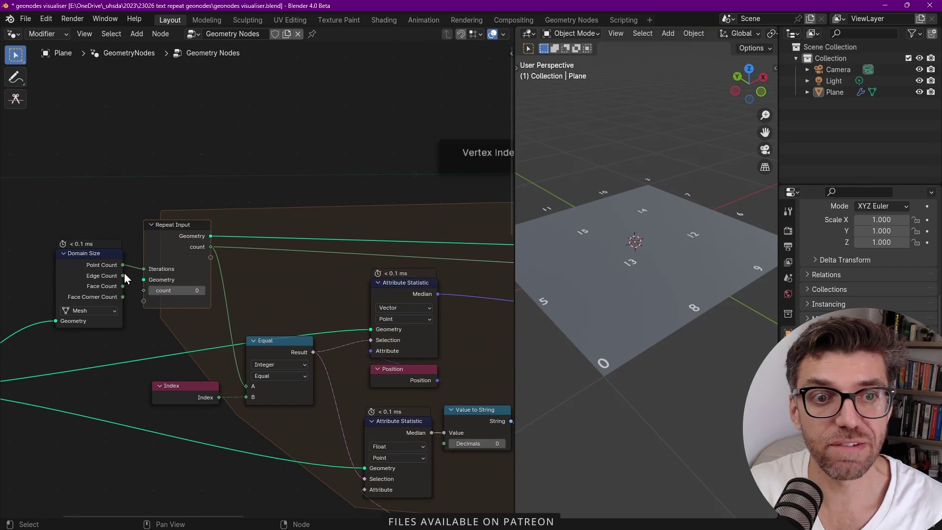
{"action": "scroll", "coordinate": [136, 283], "scroll_direction": "down", "scroll_amount": 5}
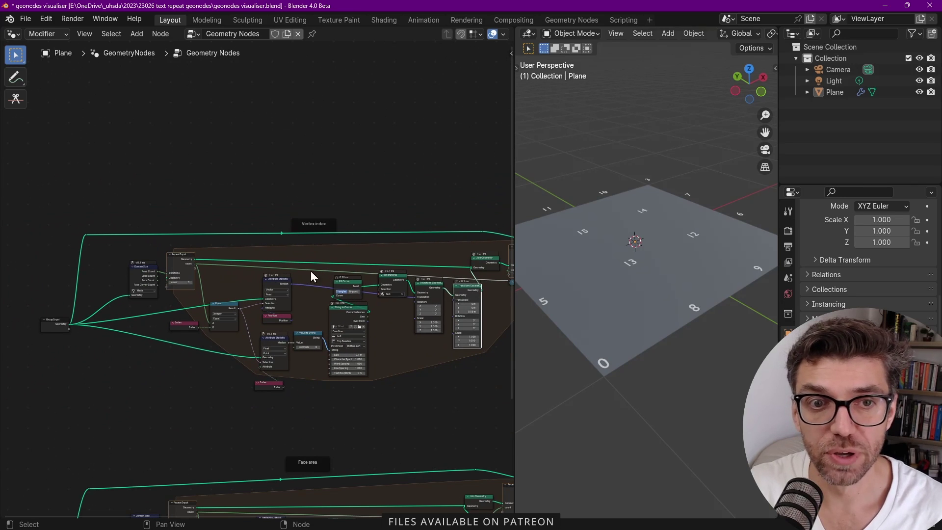
Step: Follow the Vertex index repeat zone's output into the outer Join Geometry and trace the original geometry's link from the Group Input
{"action": "middle_click_drag", "start_coordinate": [305, 274], "coordinate": [225, 306]}
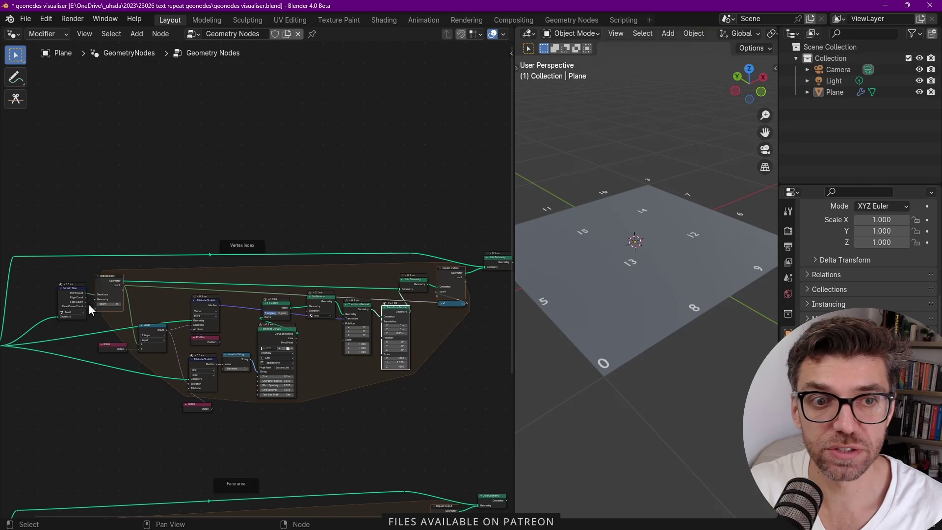
{"action": "scroll", "coordinate": [412, 310], "scroll_direction": "up", "scroll_amount": 3}
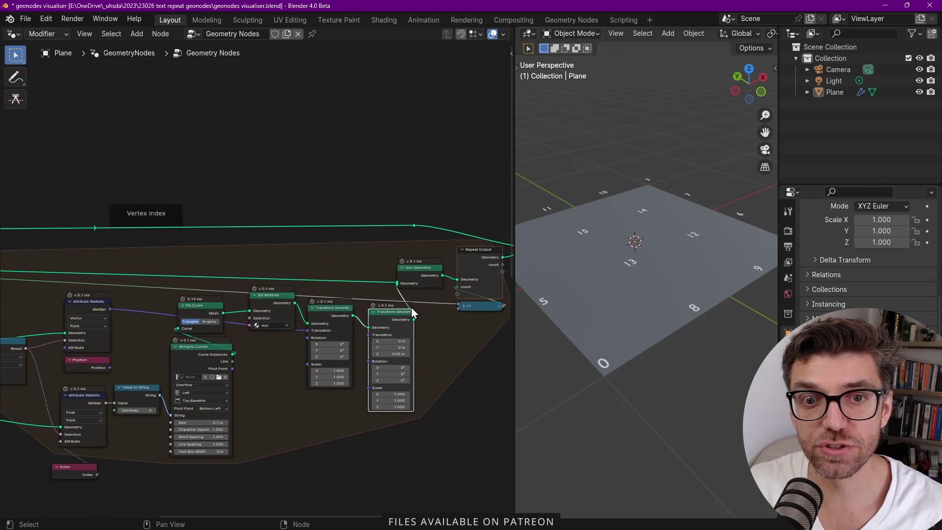
{"action": "middle_click_drag", "start_coordinate": [407, 293], "coordinate": [340, 324]}
{"action": "scroll", "coordinate": [355, 307], "scroll_direction": "up", "scroll_amount": 3}
{"action": "middle_click_drag", "start_coordinate": [474, 258], "coordinate": [352, 293]}
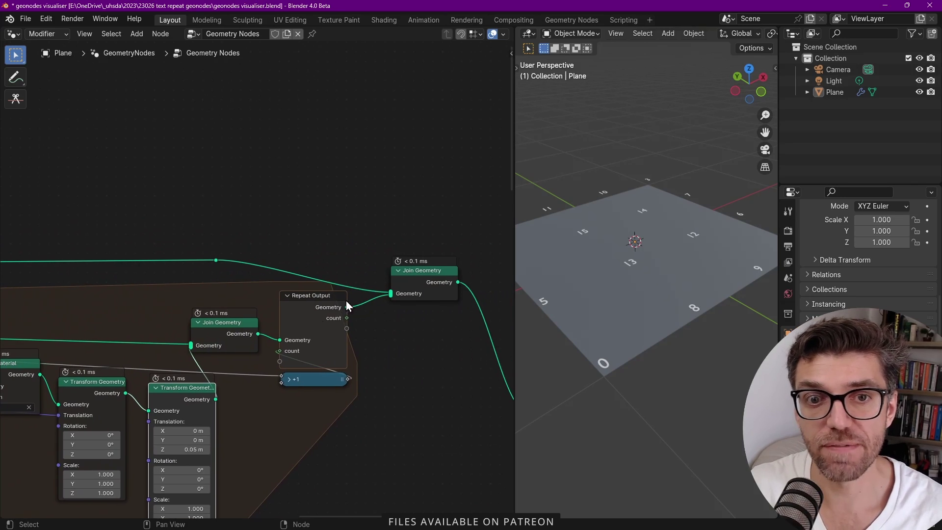
{"action": "scroll", "coordinate": [434, 273], "scroll_direction": "down", "scroll_amount": 5}
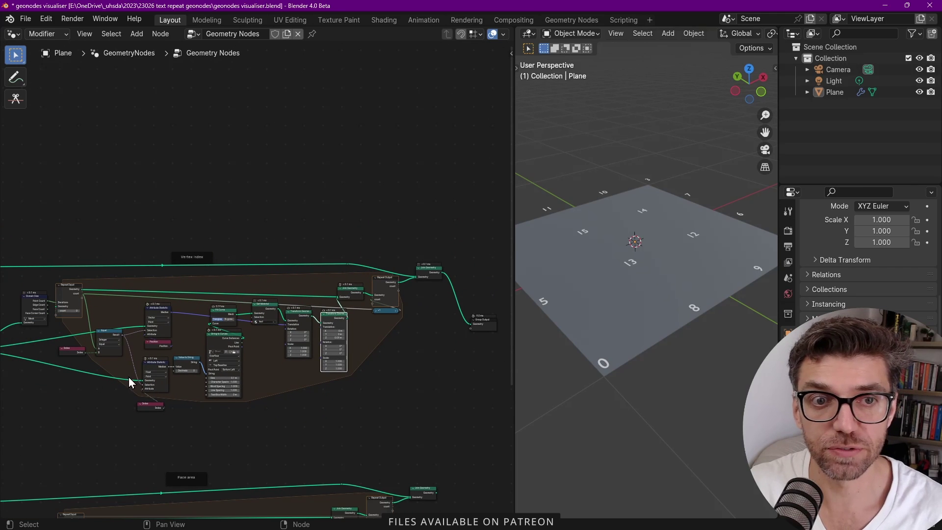
{"action": "scroll", "coordinate": [111, 298], "scroll_direction": "up", "scroll_amount": 3}
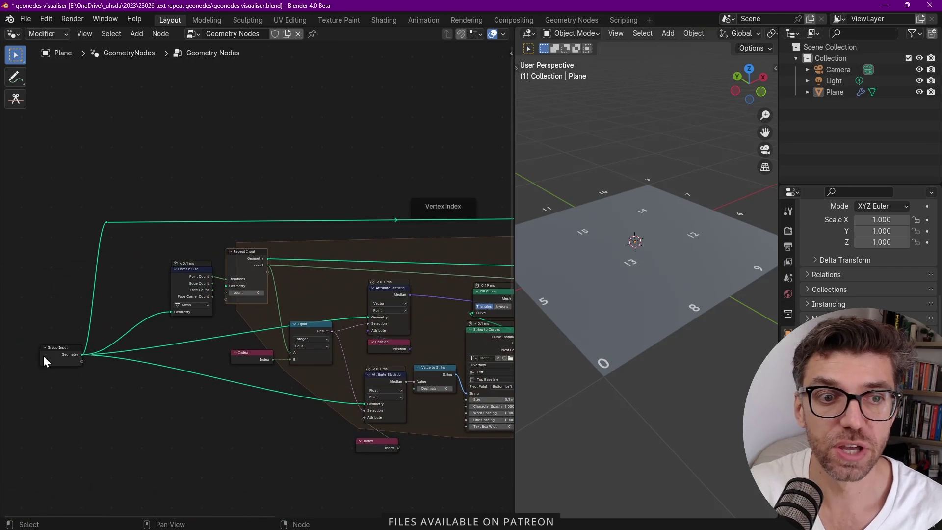
{"action": "scroll", "coordinate": [45, 359], "scroll_direction": "up", "scroll_amount": 2}
{"action": "scroll", "coordinate": [79, 314], "scroll_direction": "down", "scroll_amount": 3}
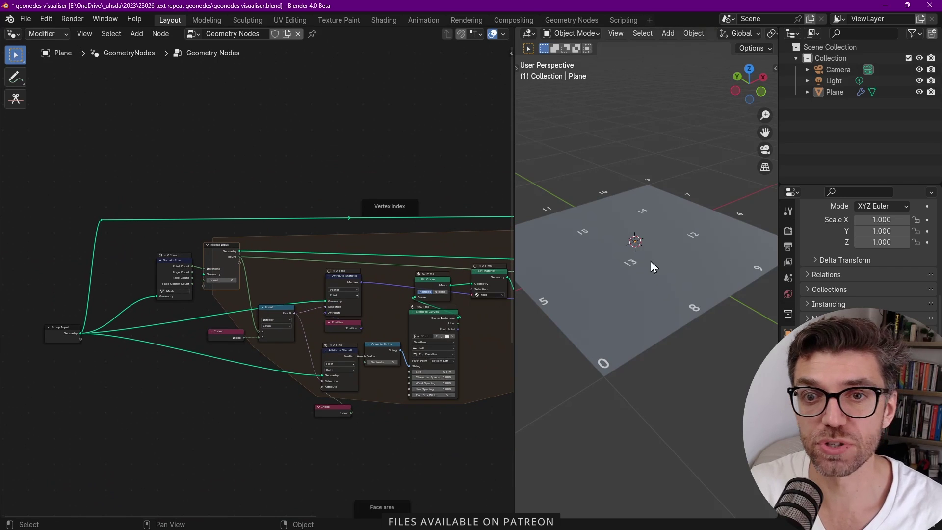
Step: Select the plane object, enter Edit Mode, and duplicate its entire mesh with the copy moved along the Y axis
{"action": "scroll", "coordinate": [631, 262], "scroll_direction": "down", "scroll_amount": 6}
{"action": "scroll", "coordinate": [670, 215], "scroll_direction": "up", "scroll_amount": 4}
{"action": "left_click", "coordinate": [677, 240]}
{"action": "key", "text": "Tab"}
{"action": "middle_click_drag", "start_coordinate": [686, 240], "coordinate": [633, 311], "text": "shift"}
{"action": "key", "text": "a"}
{"action": "key", "text": "g"}
{"action": "key", "text": "y"}
{"action": "left_click", "coordinate": [555, 284]}
Step: Add two parallel loop cuts across the duplicated rectangle that carries vertex 48
{"action": "scroll", "coordinate": [556, 283], "scroll_direction": "up", "scroll_amount": 7}
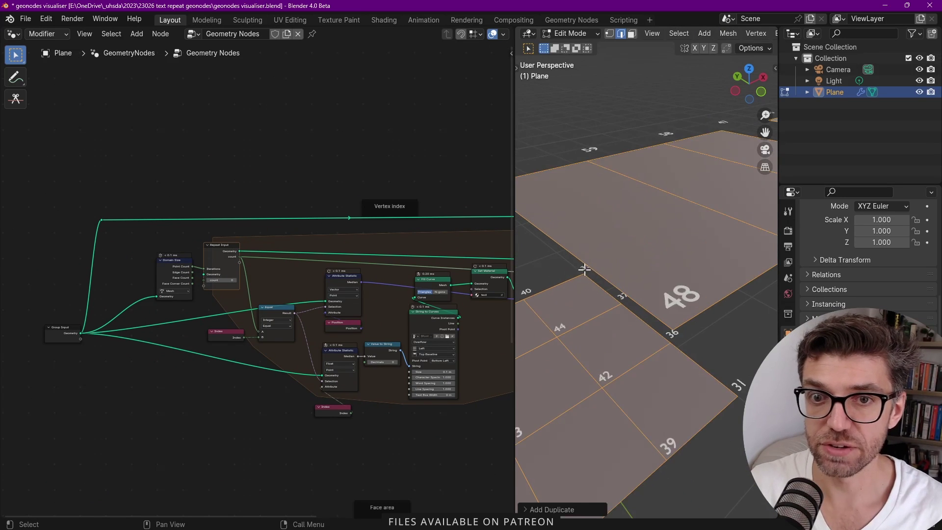
{"action": "scroll", "coordinate": [597, 267], "scroll_direction": "down", "scroll_amount": 1}
{"action": "key", "text": "ctrl+r"}
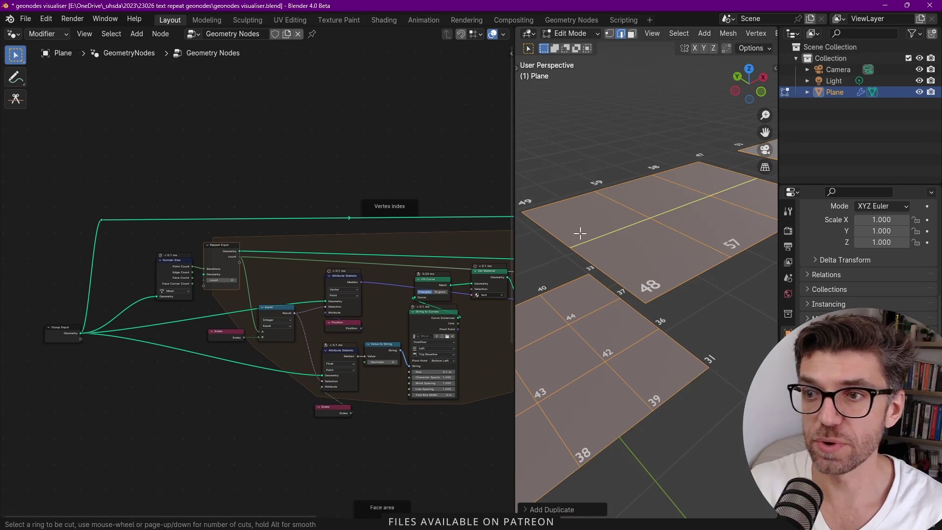
{"action": "scroll", "coordinate": [580, 234], "scroll_direction": "up", "scroll_amount": 1}
{"action": "left_click", "coordinate": [580, 233]}
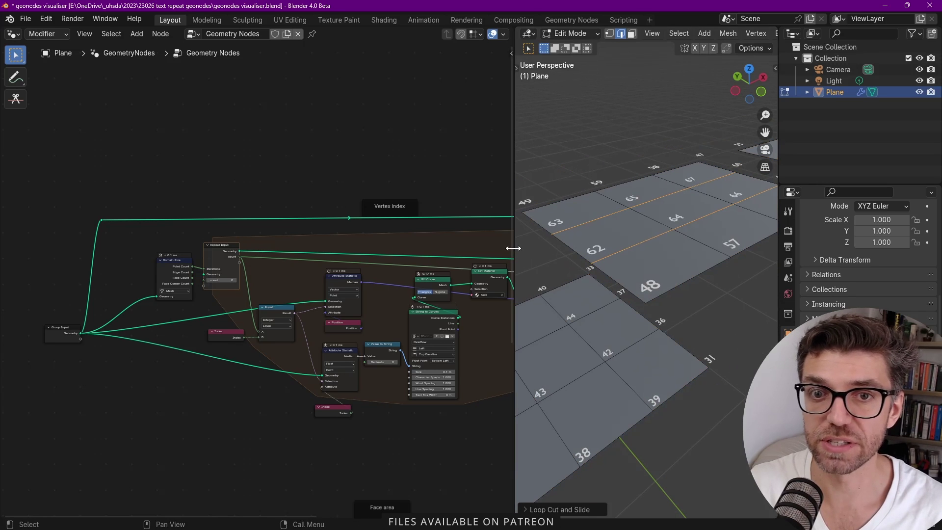
Step: Widen the 3D viewport and return the plane to Object Mode with all mesh pieces in view
{"action": "left_click_drag", "start_coordinate": [513, 248], "coordinate": [409, 250]}
{"action": "scroll", "coordinate": [479, 282], "scroll_direction": "down", "scroll_amount": 6}
{"action": "key", "text": "Tab"}
{"action": "scroll", "coordinate": [178, 319], "scroll_direction": "down", "scroll_amount": 3}
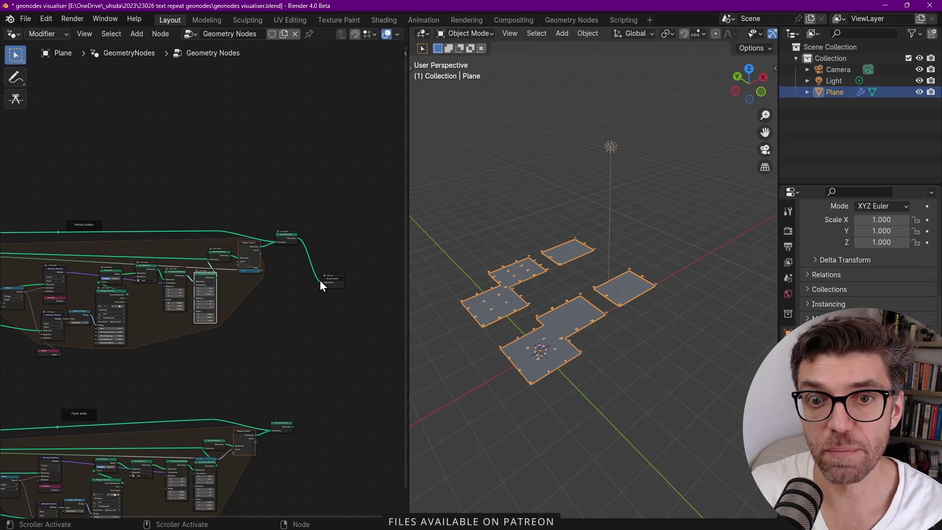
Step: Set the plane's Subdivision modifier viewport level to 3
{"action": "left_click", "coordinate": [788, 349]}
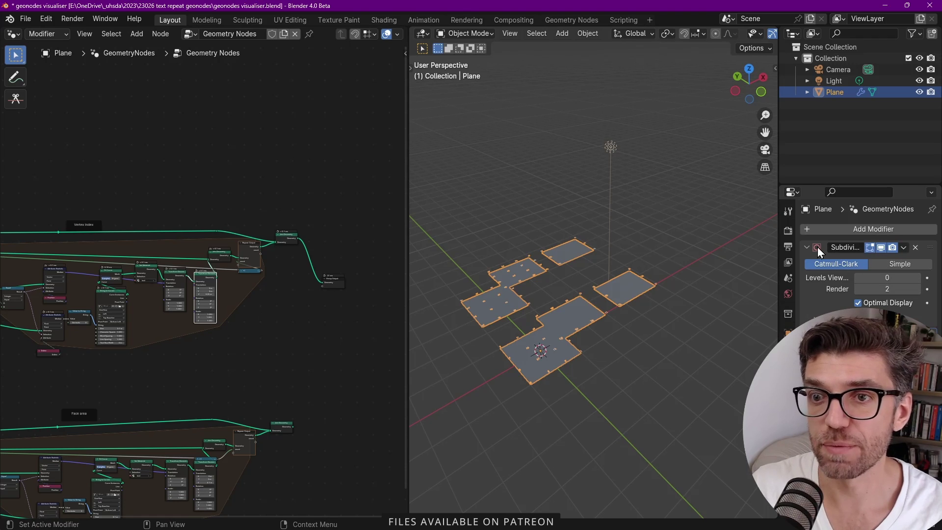
{"action": "double_click", "coordinate": [861, 278]}
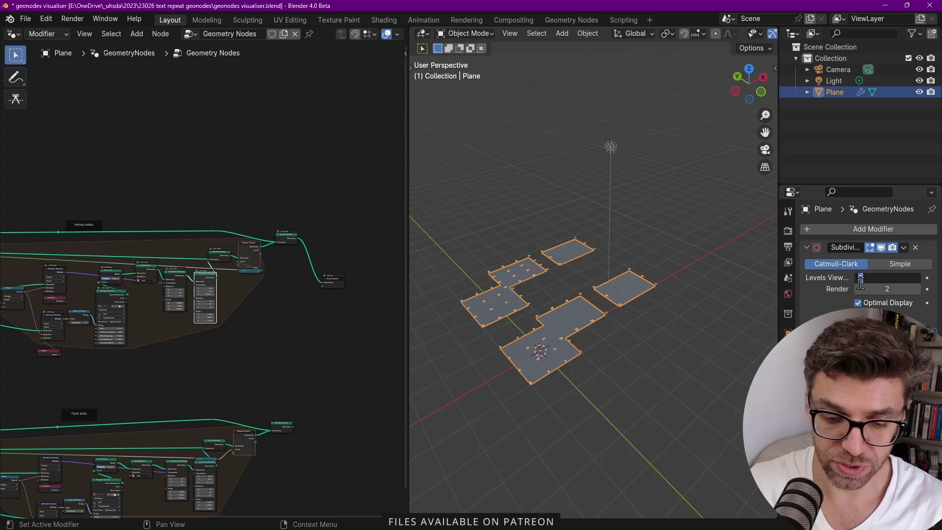
{"action": "type", "text": "3"}
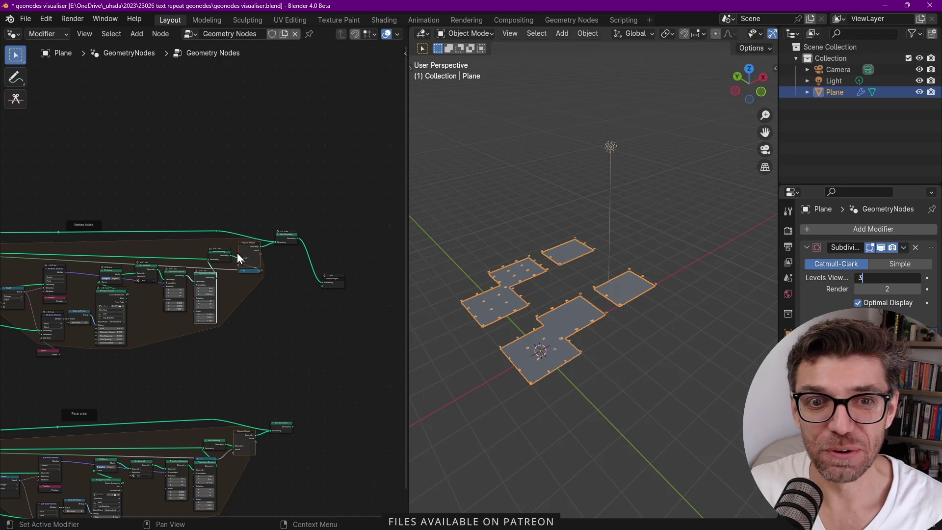
{"action": "key", "text": "Return"}
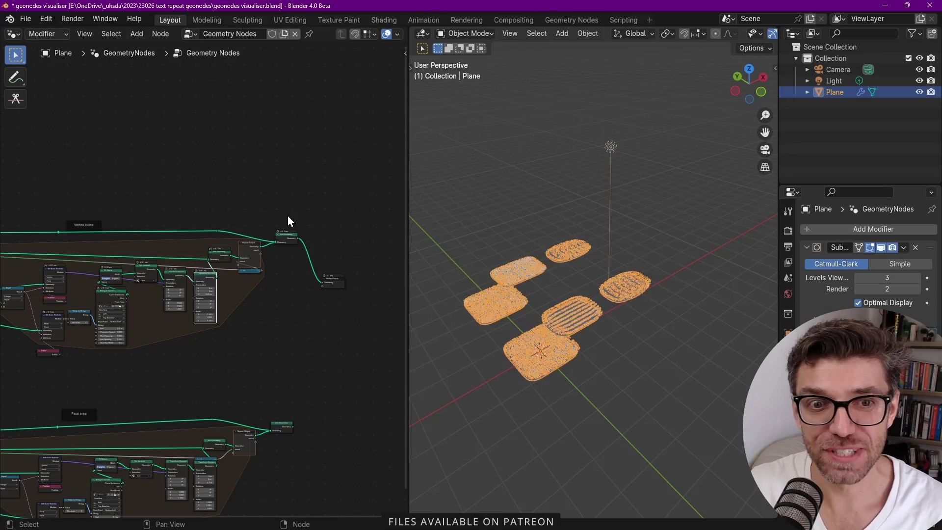
Step: Inspect the density of the vertex index labels across the subdivided planes
{"action": "scroll", "coordinate": [497, 283], "scroll_direction": "up", "scroll_amount": 5}
{"action": "scroll", "coordinate": [485, 272], "scroll_direction": "up", "scroll_amount": 6}
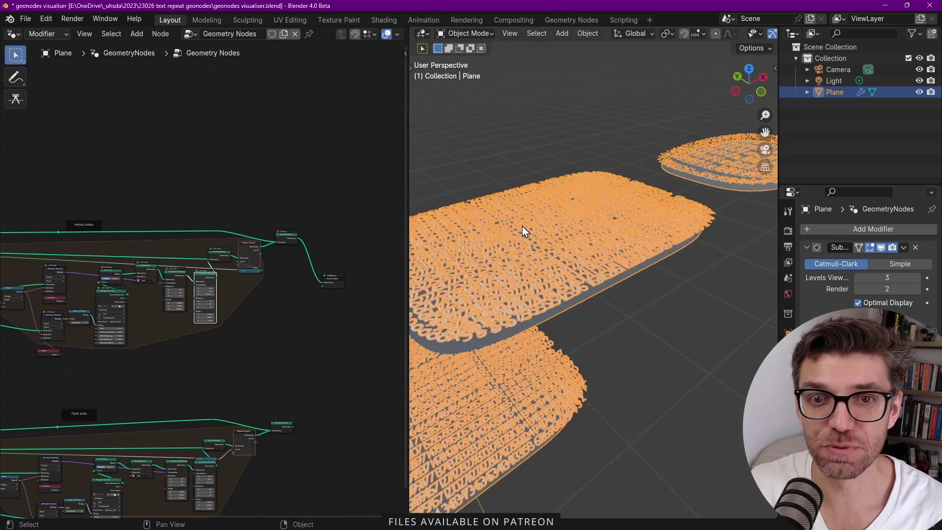
{"action": "scroll", "coordinate": [587, 326], "scroll_direction": "down", "scroll_amount": 2}
{"action": "scroll", "coordinate": [587, 325], "scroll_direction": "down", "scroll_amount": 4}
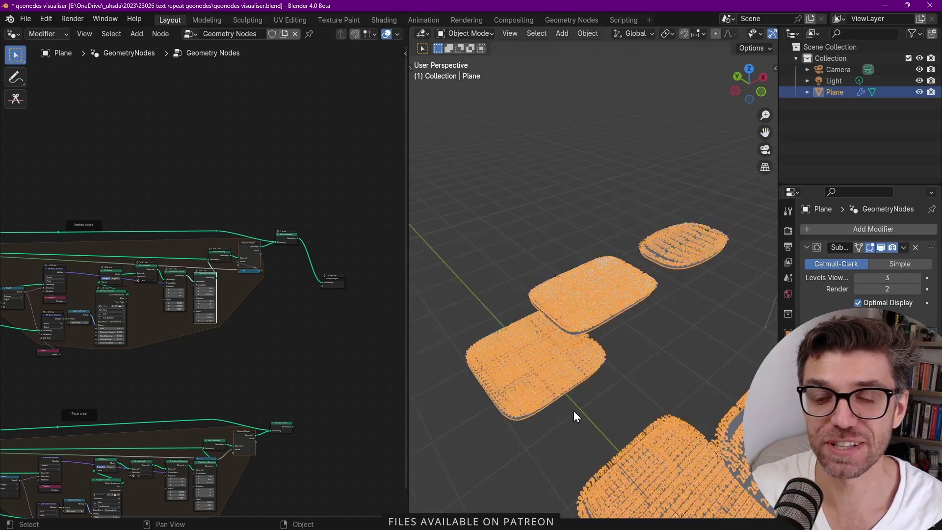
{"action": "scroll", "coordinate": [598, 282], "scroll_direction": "down", "scroll_amount": 2}
Step: Check the value of Domain Size's Point Count output and the execution time shown on the Group Output node
{"action": "scroll", "coordinate": [300, 266], "scroll_direction": "up", "scroll_amount": 5}
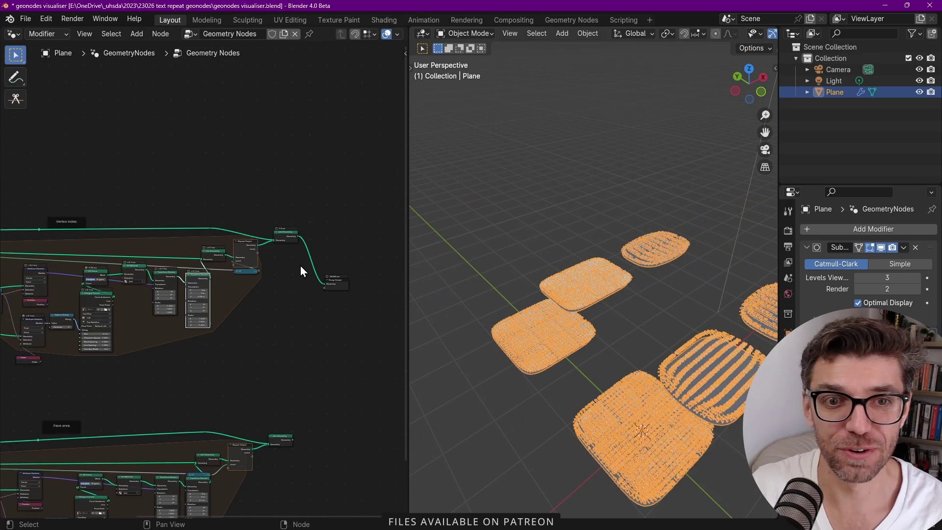
{"action": "scroll", "coordinate": [338, 210], "scroll_direction": "down", "scroll_amount": 8}
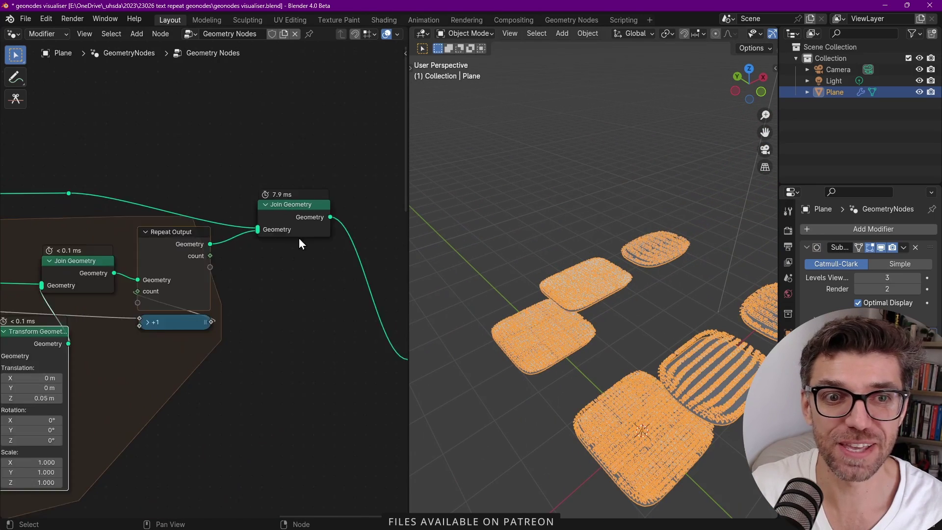
{"action": "scroll", "coordinate": [101, 307], "scroll_direction": "up", "scroll_amount": 8}
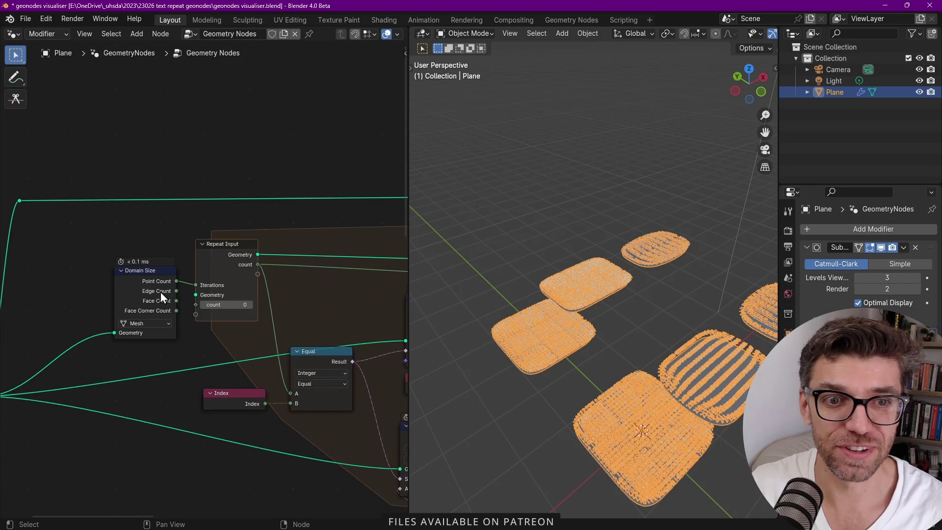
{"action": "mouse_move", "coordinate": [184, 290]}
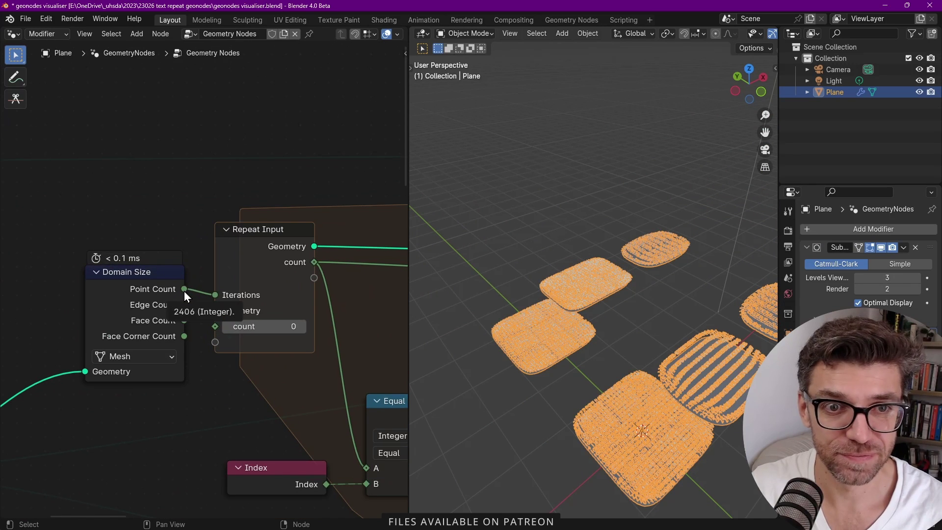
{"action": "scroll", "coordinate": [185, 290], "scroll_direction": "down", "scroll_amount": 7}
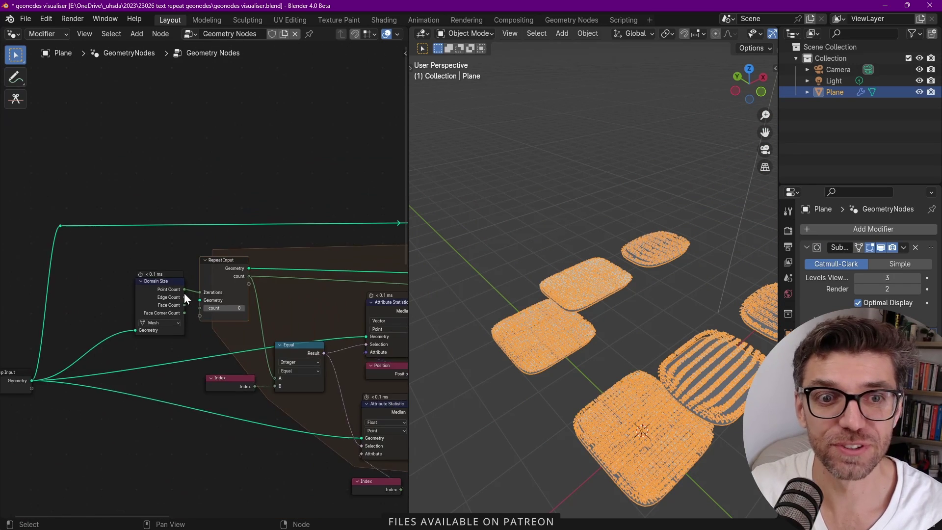
{"action": "scroll", "coordinate": [291, 316], "scroll_direction": "up", "scroll_amount": 9}
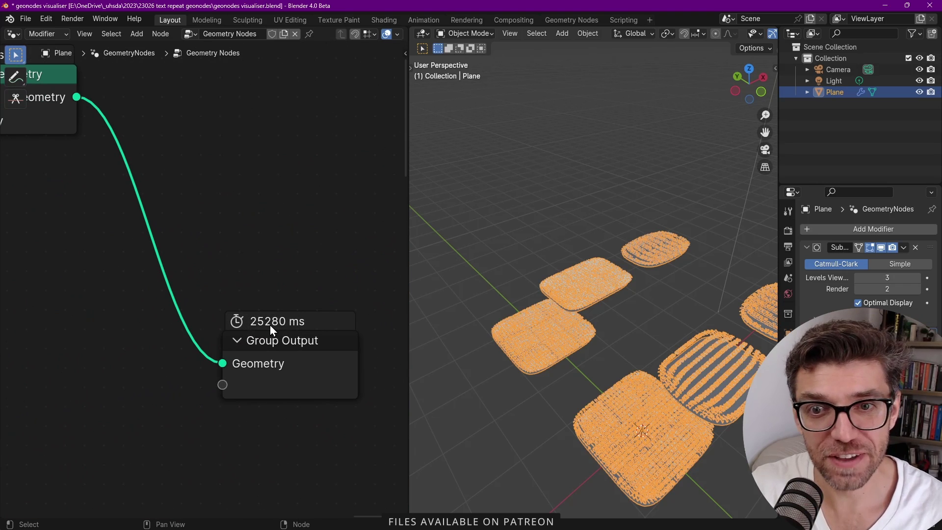
{"action": "scroll", "coordinate": [270, 324], "scroll_direction": "down", "scroll_amount": 7}
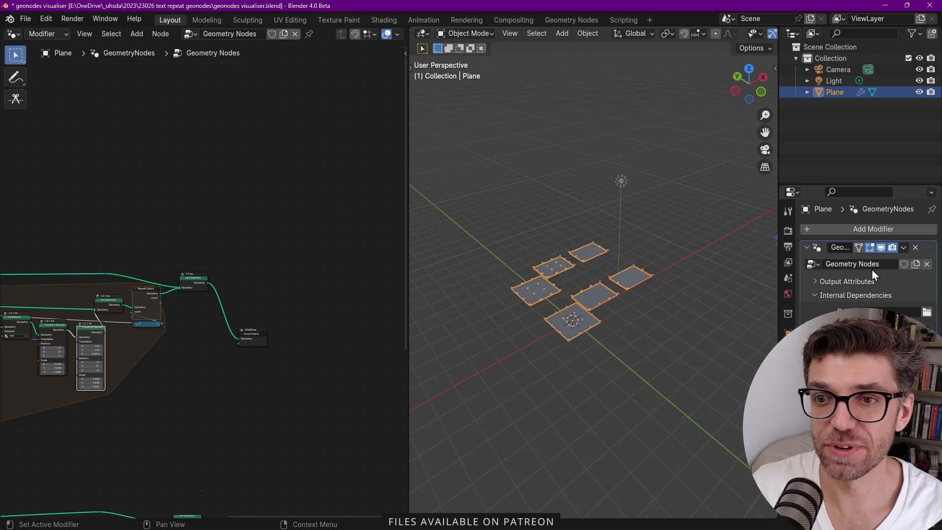
Step: Compare the Vertex index and Face area node branches, focusing on the Mesh to Points and Domain Size nodes in Face area
{"action": "middle_click_drag", "start_coordinate": [151, 315], "coordinate": [308, 225]}
{"action": "scroll", "coordinate": [304, 228], "scroll_direction": "down", "scroll_amount": 3}
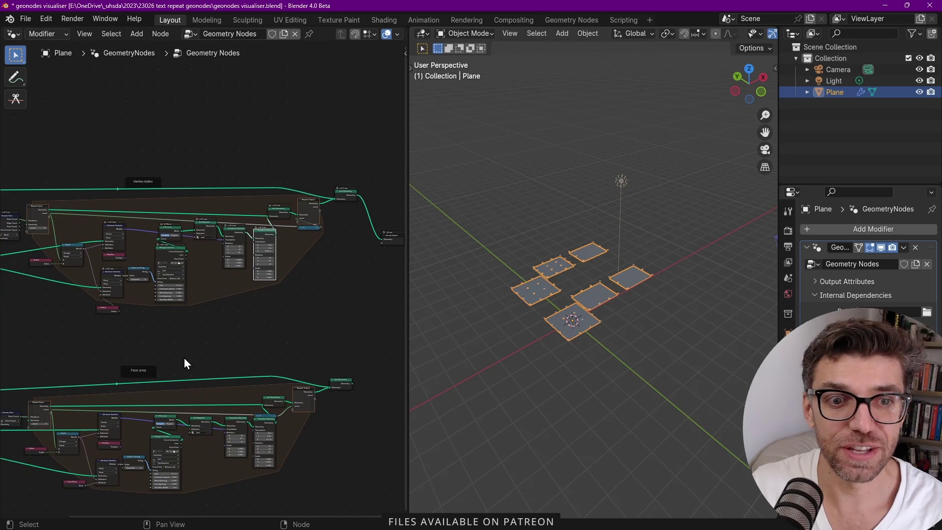
{"action": "middle_click_drag", "start_coordinate": [185, 360], "coordinate": [230, 288]}
{"action": "scroll", "coordinate": [564, 245], "scroll_direction": "up", "scroll_amount": 5}
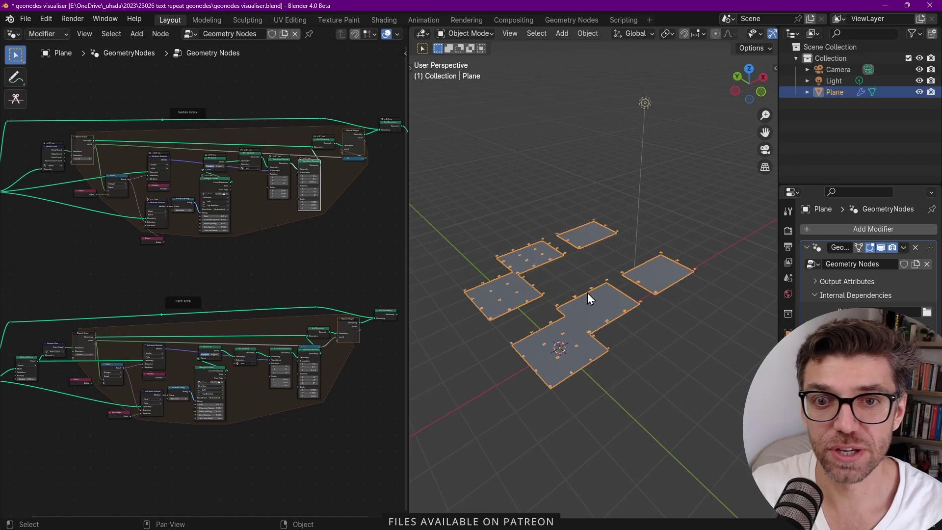
{"action": "scroll", "coordinate": [265, 256], "scroll_direction": "down", "scroll_amount": 3}
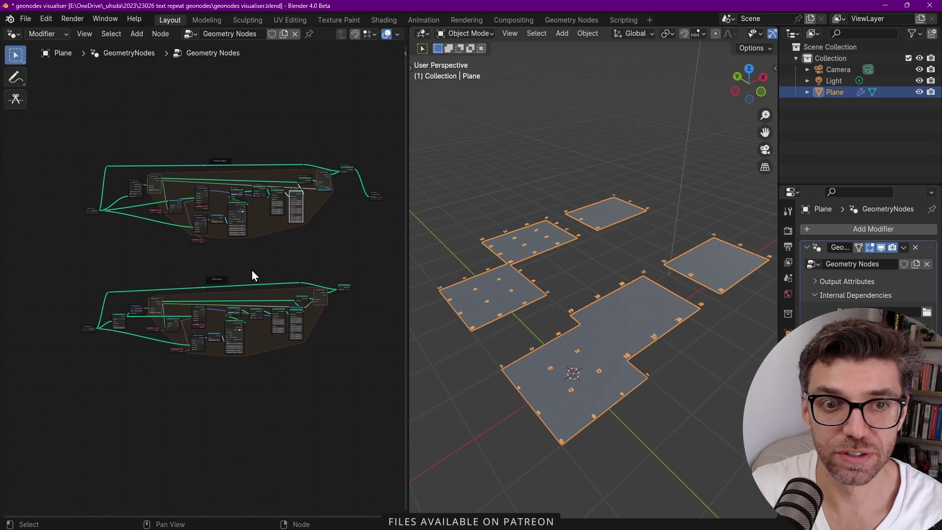
{"action": "scroll", "coordinate": [256, 271], "scroll_direction": "up", "scroll_amount": 6}
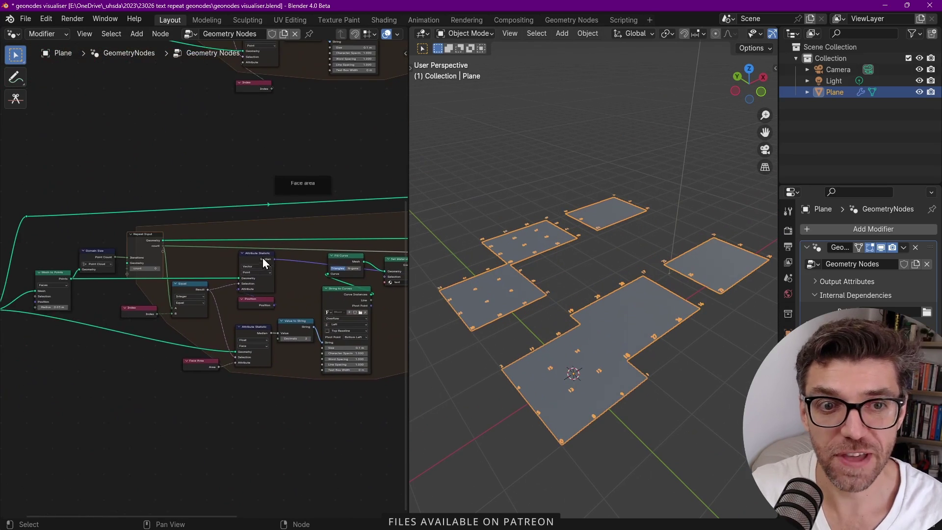
{"action": "scroll", "coordinate": [288, 260], "scroll_direction": "down", "scroll_amount": 4}
{"action": "middle_click_drag", "start_coordinate": [302, 248], "coordinate": [255, 302]}
{"action": "scroll", "coordinate": [184, 287], "scroll_direction": "up", "scroll_amount": 1}
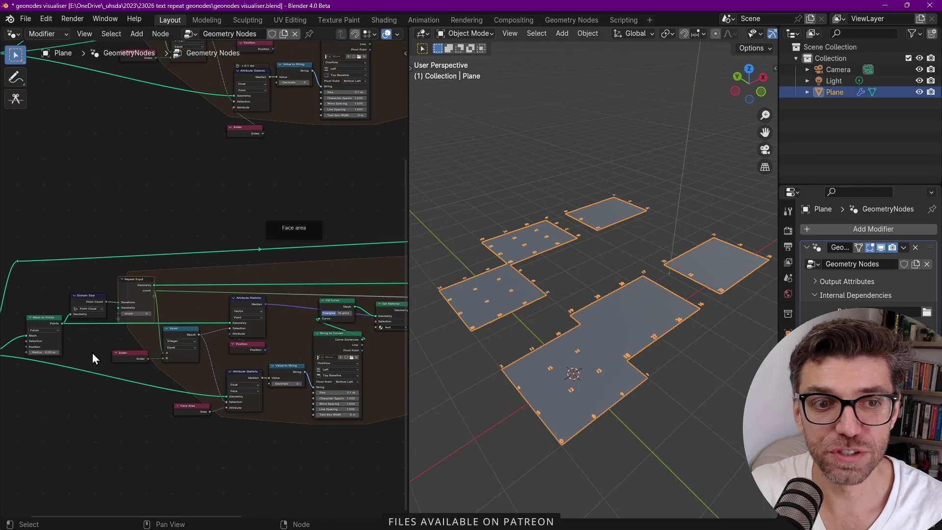
{"action": "scroll", "coordinate": [93, 352], "scroll_direction": "up", "scroll_amount": 5}
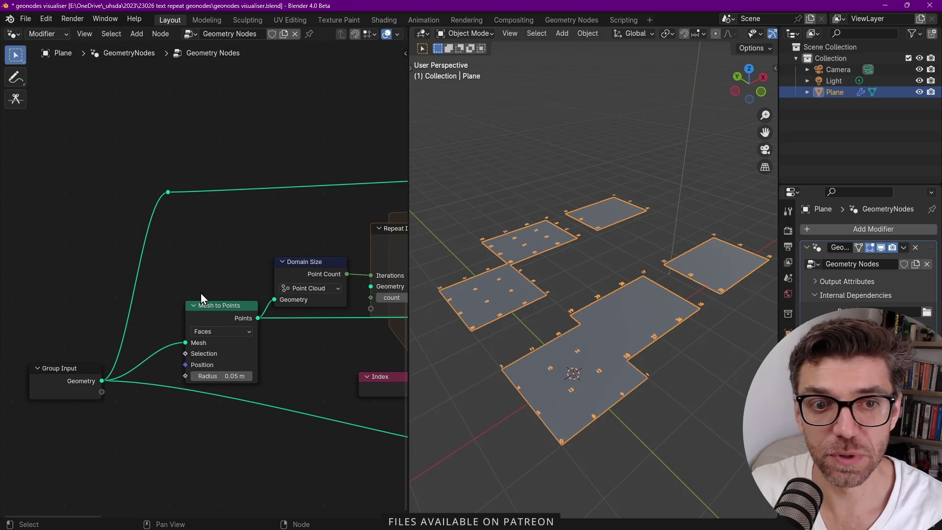
{"action": "scroll", "coordinate": [294, 291], "scroll_direction": "down", "scroll_amount": 1}
{"action": "middle_click_drag", "start_coordinate": [295, 291], "coordinate": [110, 320]}
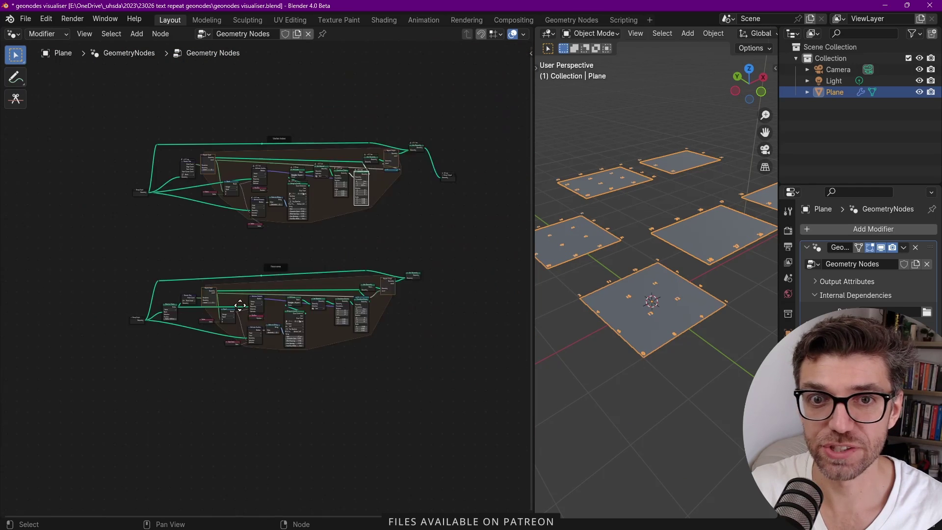
Step: Move the Group Output node to the Face area branch and feed it from that branch's final Join Geometry
{"action": "scroll", "coordinate": [312, 207], "scroll_direction": "up", "scroll_amount": 3}
{"action": "left_click_drag", "start_coordinate": [309, 181], "coordinate": [323, 298]}
{"action": "scroll", "coordinate": [254, 350], "scroll_direction": "up", "scroll_amount": 7}
{"action": "scroll", "coordinate": [639, 233], "scroll_direction": "up", "scroll_amount": 3}
{"action": "middle_click_drag", "start_coordinate": [639, 235], "coordinate": [637, 334], "text": "shift"}
{"action": "scroll", "coordinate": [640, 333], "scroll_direction": "down", "scroll_amount": 5}
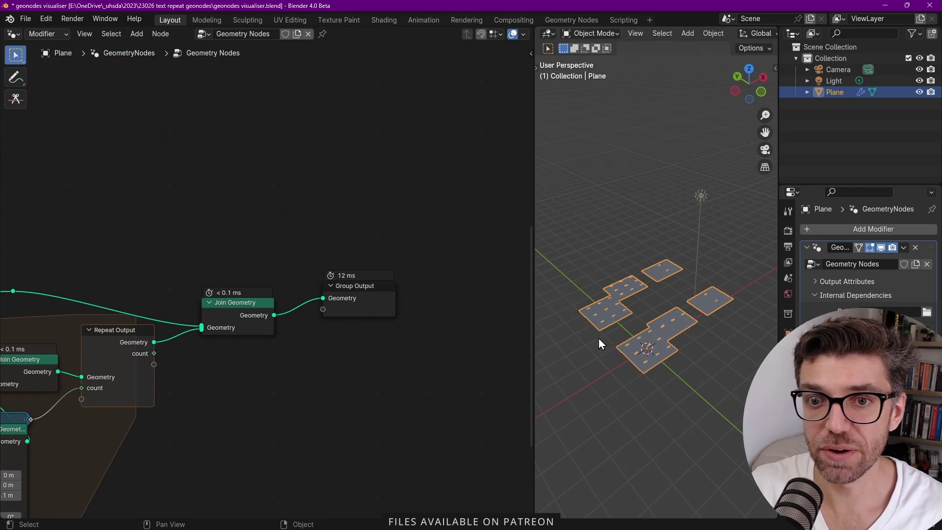
Step: Examine the face area text on the planes alongside the Face area branch's Attribute Statistic, Value to String and String to Curves nodes
{"action": "middle_click_drag", "start_coordinate": [180, 363], "coordinate": [421, 258]}
{"action": "scroll", "coordinate": [319, 276], "scroll_direction": "down", "scroll_amount": 4}
{"action": "middle_click_drag", "start_coordinate": [135, 344], "coordinate": [386, 277]}
{"action": "scroll", "coordinate": [197, 358], "scroll_direction": "up", "scroll_amount": 2}
{"action": "scroll", "coordinate": [197, 358], "scroll_direction": "up", "scroll_amount": 2}
{"action": "left_click", "coordinate": [248, 355]}
{"action": "scroll", "coordinate": [657, 352], "scroll_direction": "up", "scroll_amount": 4}
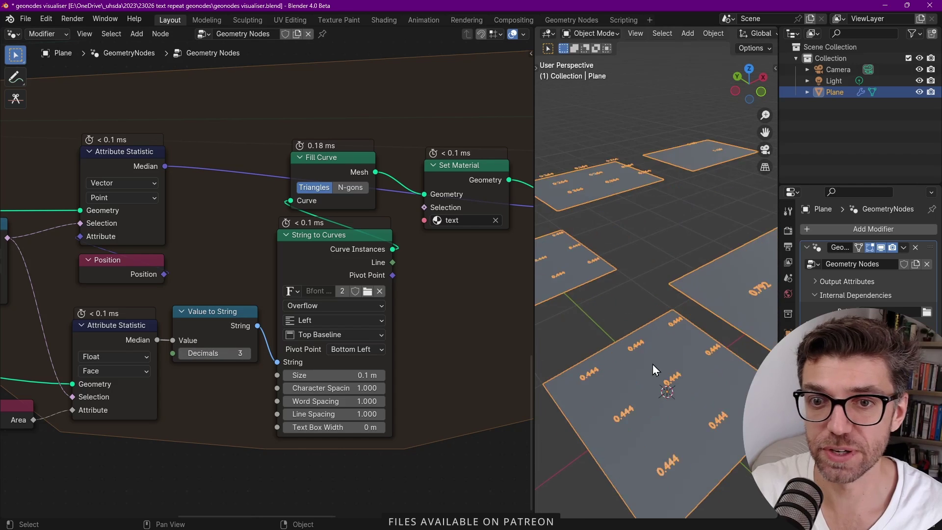
{"action": "scroll", "coordinate": [640, 370], "scroll_direction": "up", "scroll_amount": 3}
{"action": "scroll", "coordinate": [702, 309], "scroll_direction": "down", "scroll_amount": 5}
{"action": "middle_click_drag", "start_coordinate": [701, 308], "coordinate": [673, 364], "text": "shift"}
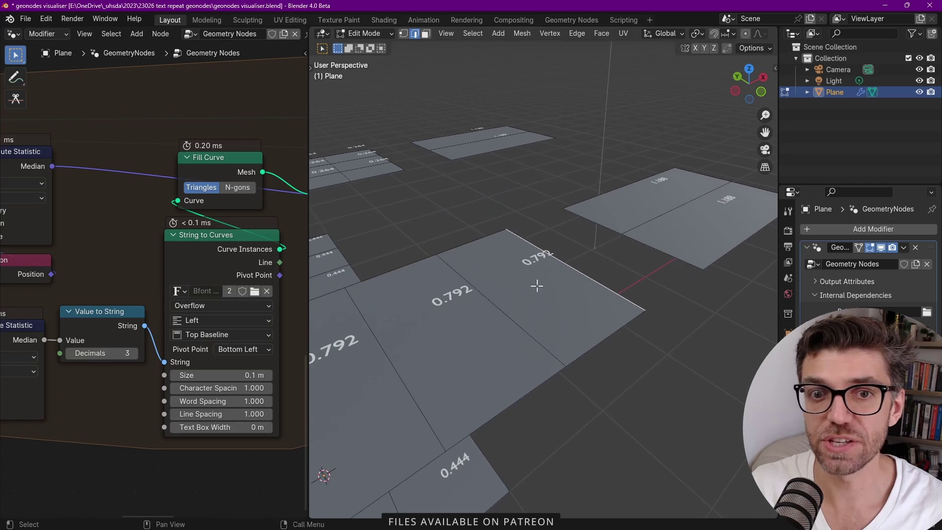
Step: Move the selected end edge of the long plane piece outward along the global X axis to enlarge its last face
{"action": "scroll", "coordinate": [537, 286], "scroll_direction": "down", "scroll_amount": 2}
{"action": "key", "text": "g"}
{"action": "key", "text": "x"}
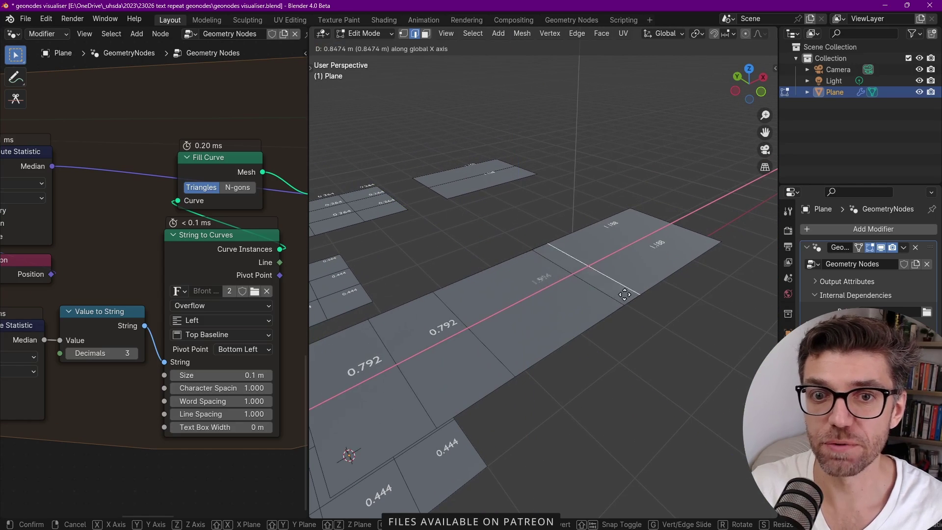
{"action": "left_click", "coordinate": [652, 277]}
{"action": "scroll", "coordinate": [548, 280], "scroll_direction": "up", "scroll_amount": 2}
{"action": "scroll", "coordinate": [595, 292], "scroll_direction": "down", "scroll_amount": 3}
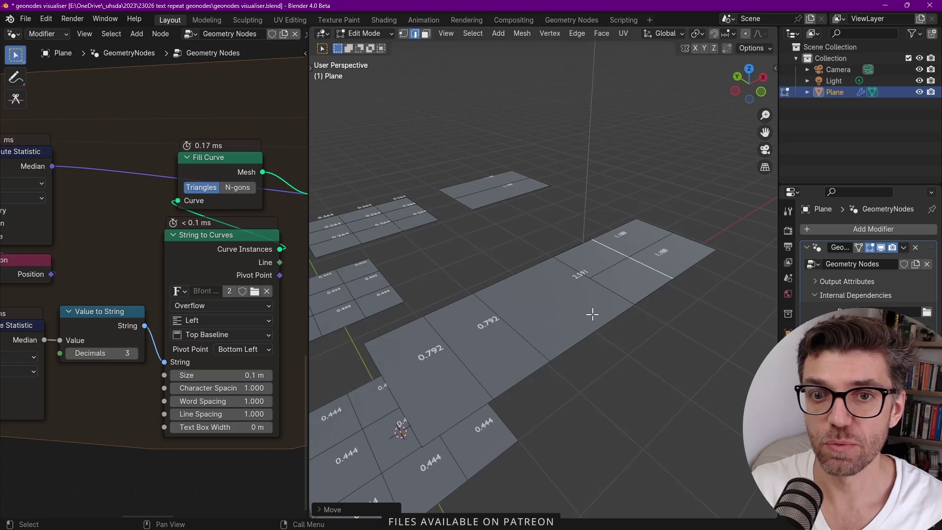
{"action": "scroll", "coordinate": [567, 300], "scroll_direction": "down", "scroll_amount": 2}
Step: Duplicate the stretched face and place the copy away from the other mesh pieces along the Y axis
{"action": "left_click", "coordinate": [558, 296]}
{"action": "middle_click_drag", "start_coordinate": [558, 297], "coordinate": [545, 284]}
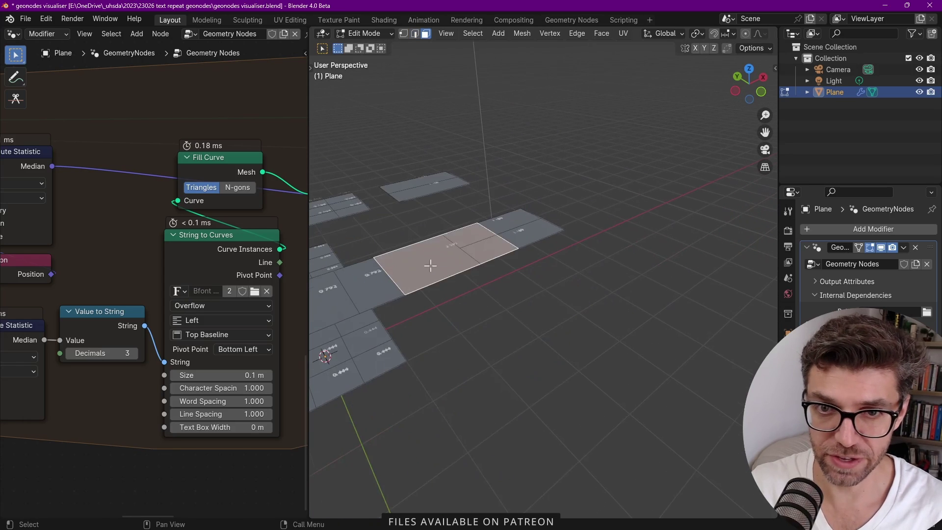
{"action": "key", "text": "g"}
{"action": "key", "text": "y"}
{"action": "left_click", "coordinate": [632, 412]}
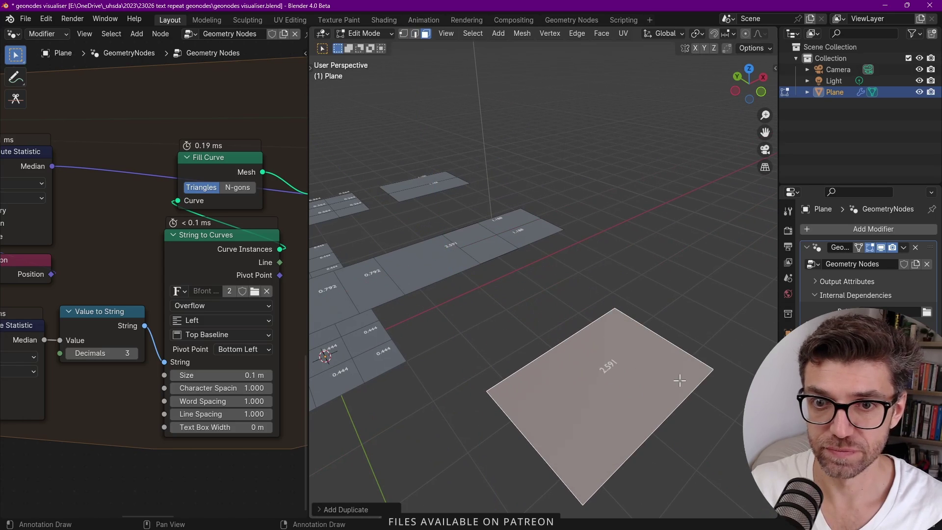
Step: Scale the duplicated face up about 1.75 times and return the plane to Object Mode
{"action": "middle_click_drag", "start_coordinate": [677, 378], "coordinate": [620, 369]}
{"action": "key", "text": "s"}
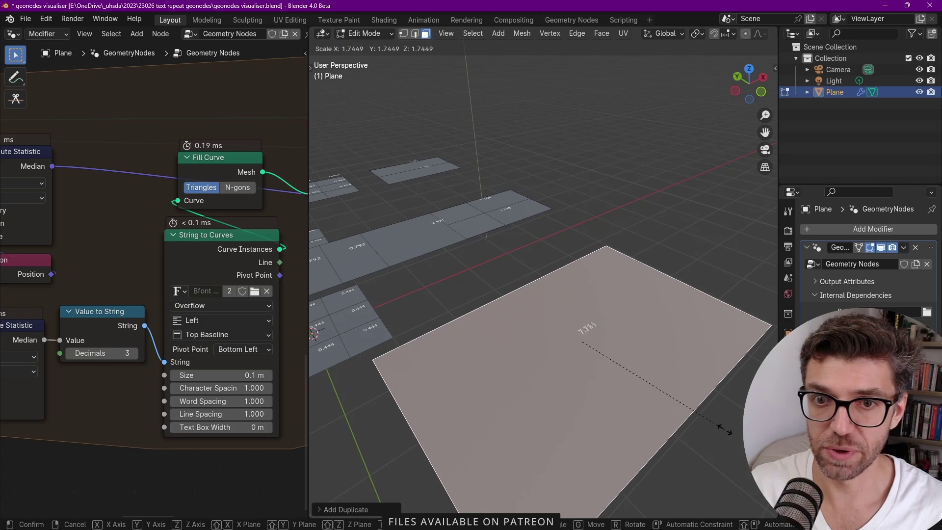
{"action": "left_click", "coordinate": [644, 364]}
{"action": "key", "text": "Tab"}
{"action": "scroll", "coordinate": [638, 358], "scroll_direction": "down", "scroll_amount": 5}
{"action": "scroll", "coordinate": [588, 338], "scroll_direction": "up", "scroll_amount": 2}
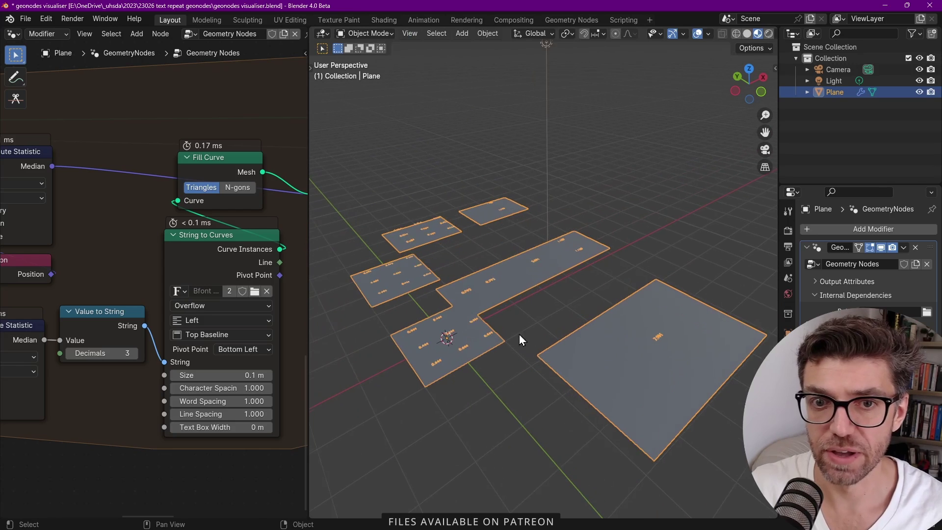
Step: Show the plane's transform values and scale the whole object uniformly to about 1.439
{"action": "left_click", "coordinate": [775, 69]}
{"action": "scroll", "coordinate": [556, 213], "scroll_direction": "down", "scroll_amount": 3}
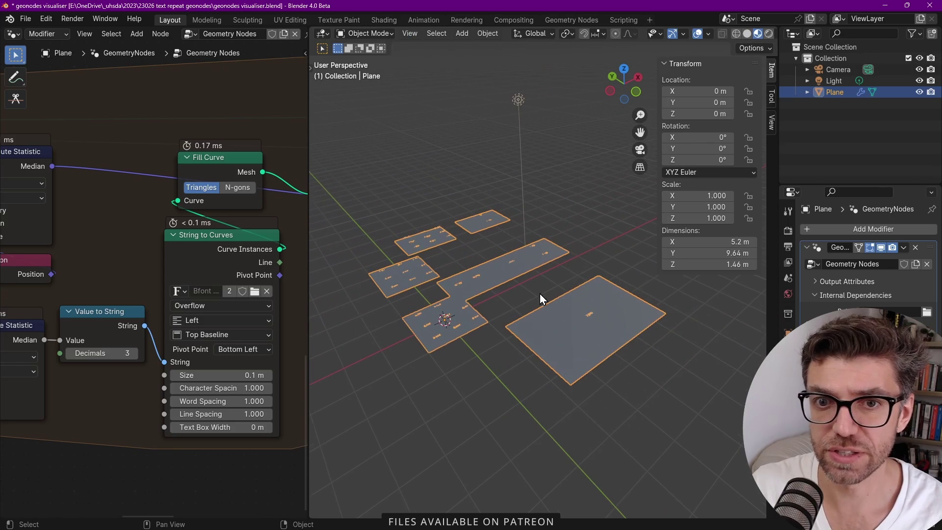
{"action": "key", "text": "s"}
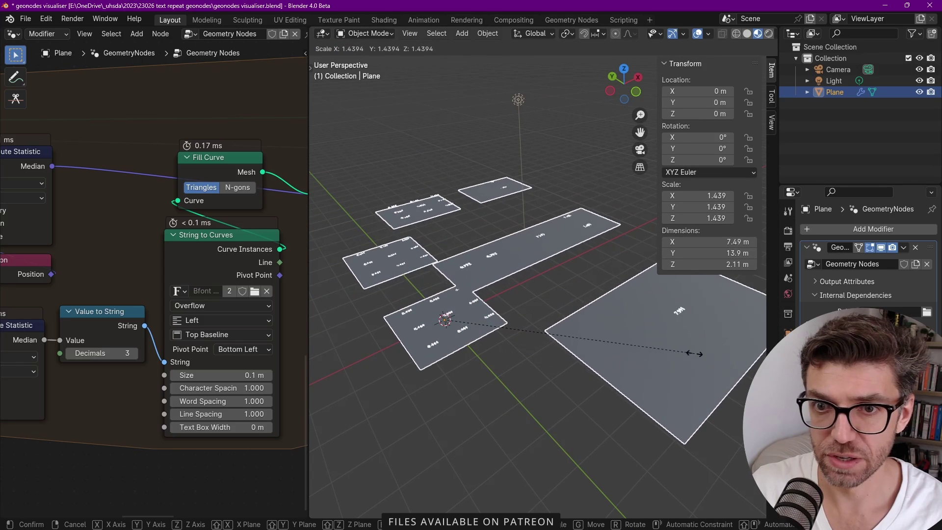
{"action": "left_click", "coordinate": [695, 305]}
{"action": "scroll", "coordinate": [687, 319], "scroll_direction": "up", "scroll_amount": 3}
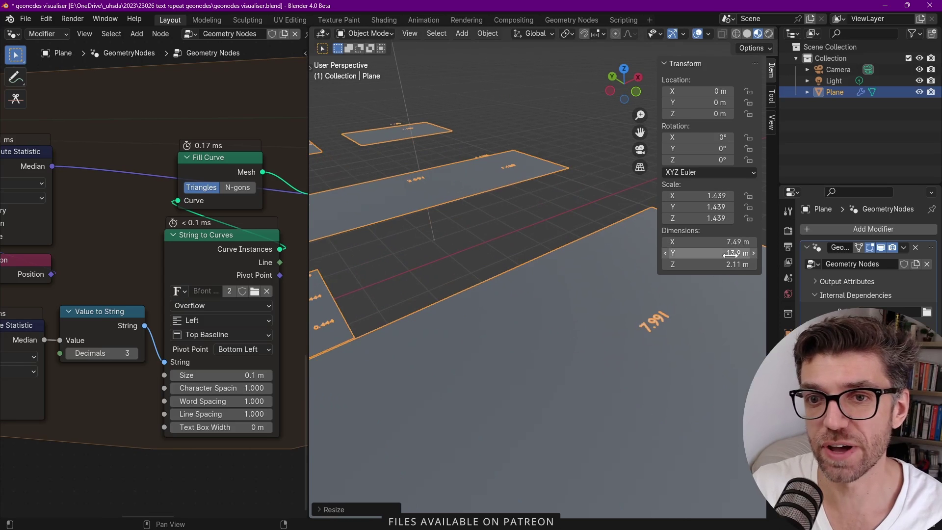
Step: Apply the plane's scale and check the area text on the large separate face
{"action": "scroll", "coordinate": [585, 292], "scroll_direction": "down", "scroll_amount": 3}
{"action": "middle_click_drag", "start_coordinate": [537, 337], "coordinate": [526, 370]}
{"action": "key", "text": "ctrl+a"}
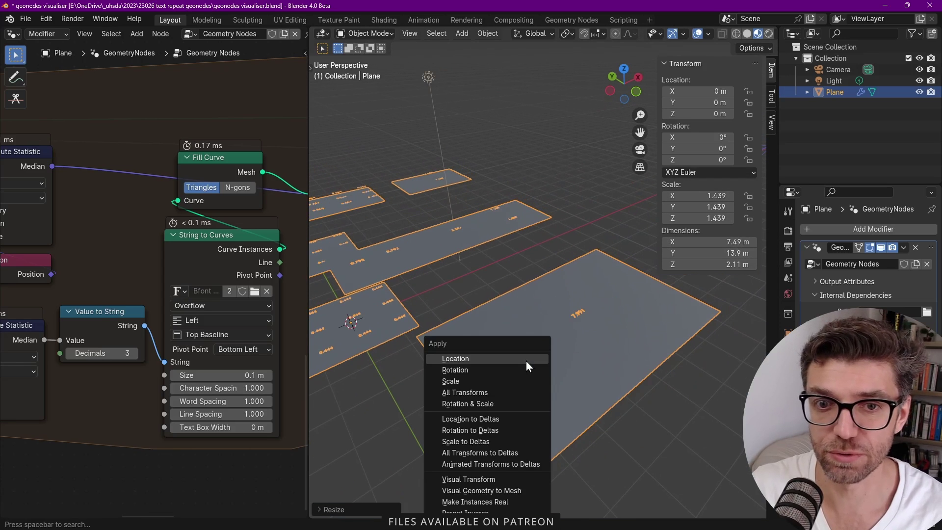
{"action": "left_click", "coordinate": [506, 380]}
{"action": "scroll", "coordinate": [590, 313], "scroll_direction": "up", "scroll_amount": 5}
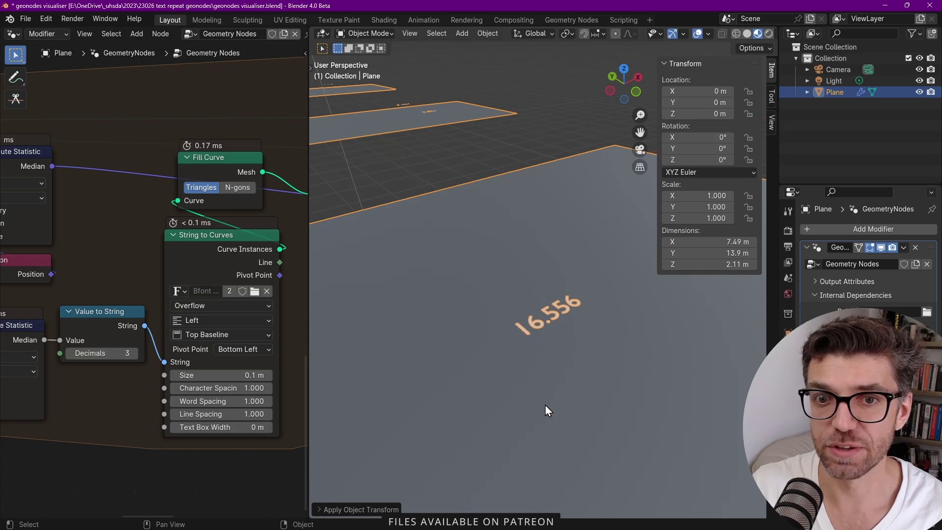
{"action": "scroll", "coordinate": [590, 382], "scroll_direction": "down", "scroll_amount": 6}
{"action": "scroll", "coordinate": [506, 255], "scroll_direction": "up", "scroll_amount": 3}
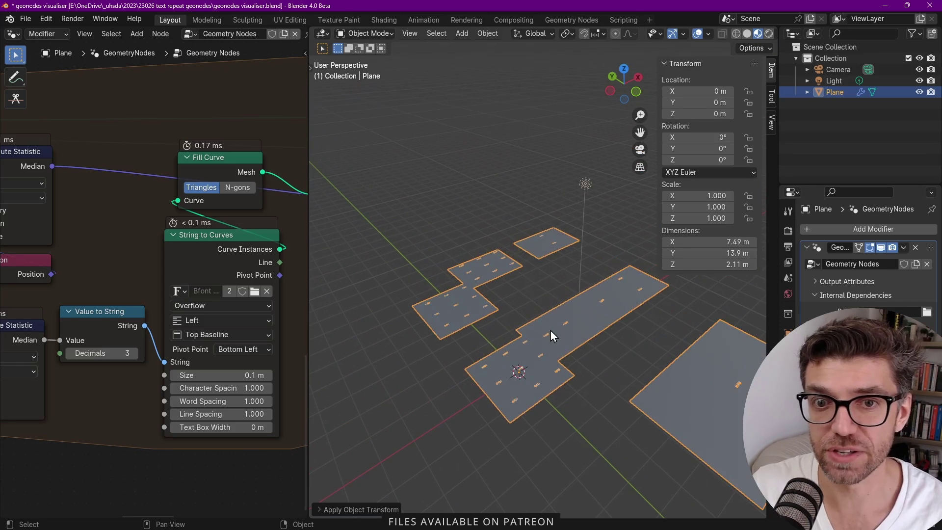
Step: Widen the node editor and examine how Mesh to Points and Domain Size feed the Face area branch's Repeat Input iterations
{"action": "scroll", "coordinate": [555, 334], "scroll_direction": "down", "scroll_amount": 2}
{"action": "scroll", "coordinate": [255, 265], "scroll_direction": "down", "scroll_amount": 3}
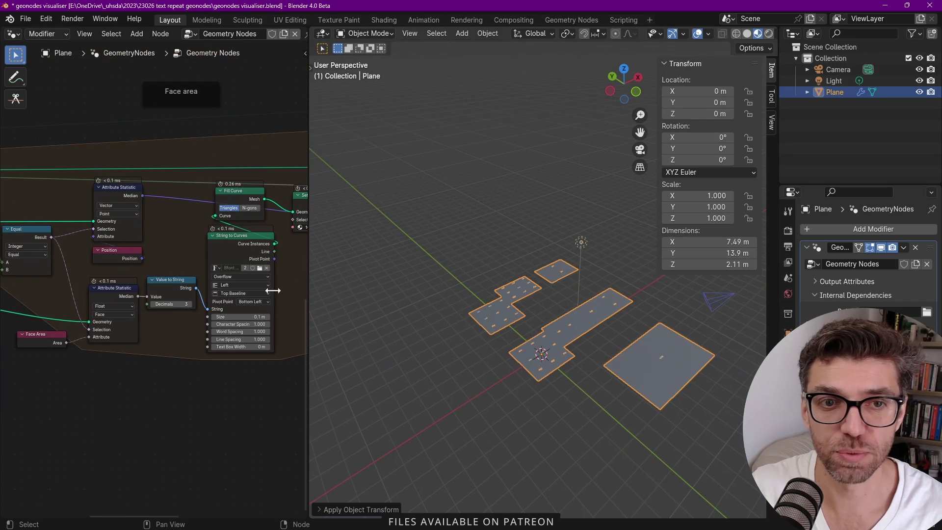
{"action": "left_click_drag", "start_coordinate": [307, 284], "coordinate": [581, 284]}
{"action": "scroll", "coordinate": [245, 235], "scroll_direction": "up", "scroll_amount": 3}
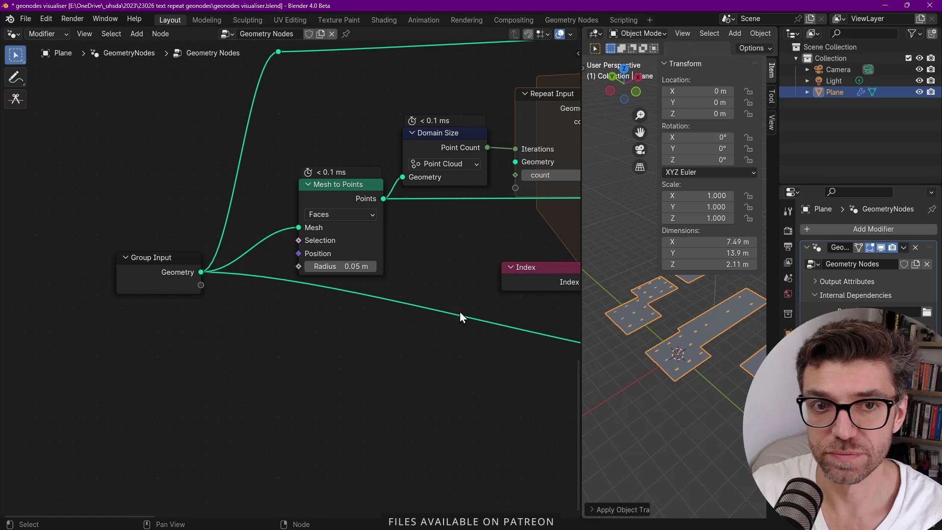
{"action": "scroll", "coordinate": [416, 296], "scroll_direction": "up", "scroll_amount": 3}
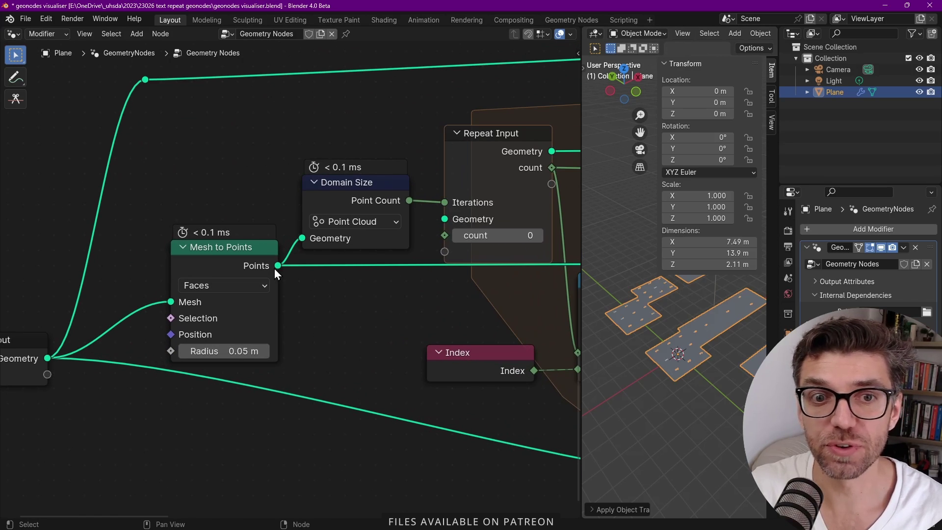
{"action": "scroll", "coordinate": [683, 377], "scroll_direction": "up", "scroll_amount": 5}
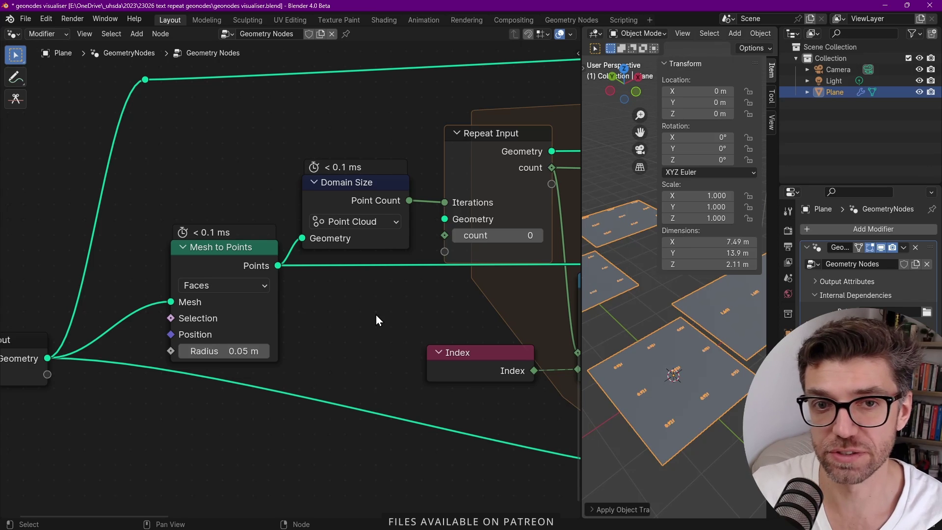
{"action": "middle_click_drag", "start_coordinate": [346, 219], "coordinate": [264, 266]}
{"action": "scroll", "coordinate": [261, 251], "scroll_direction": "up", "scroll_amount": 1}
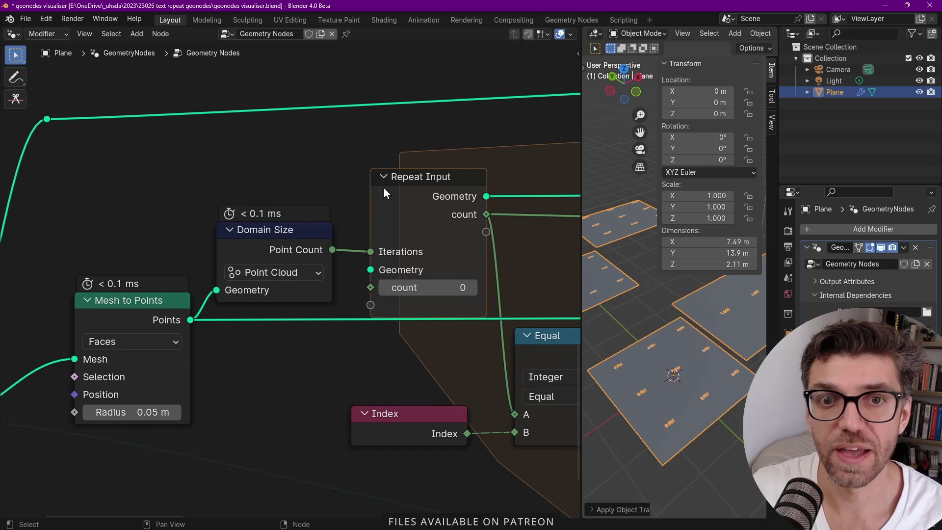
{"action": "scroll", "coordinate": [426, 217], "scroll_direction": "down", "scroll_amount": 5}
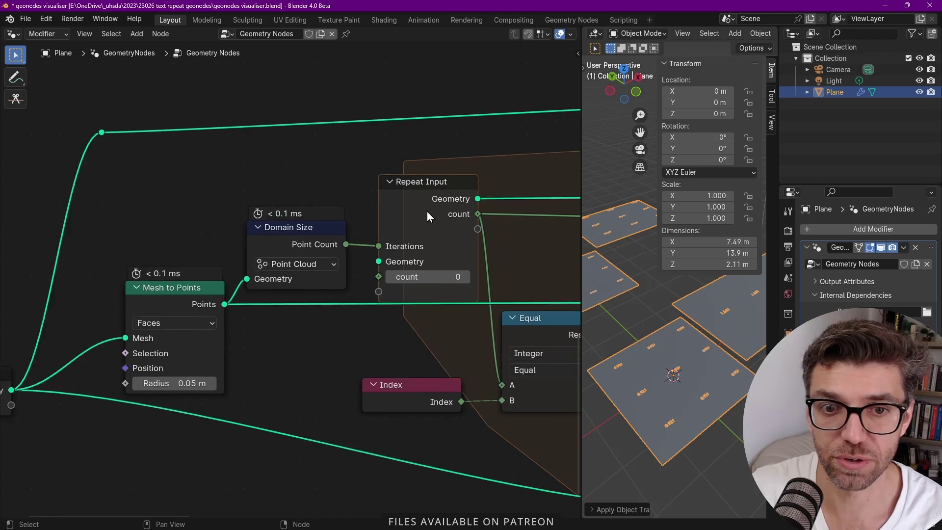
{"action": "middle_click_drag", "start_coordinate": [439, 253], "coordinate": [235, 198]}
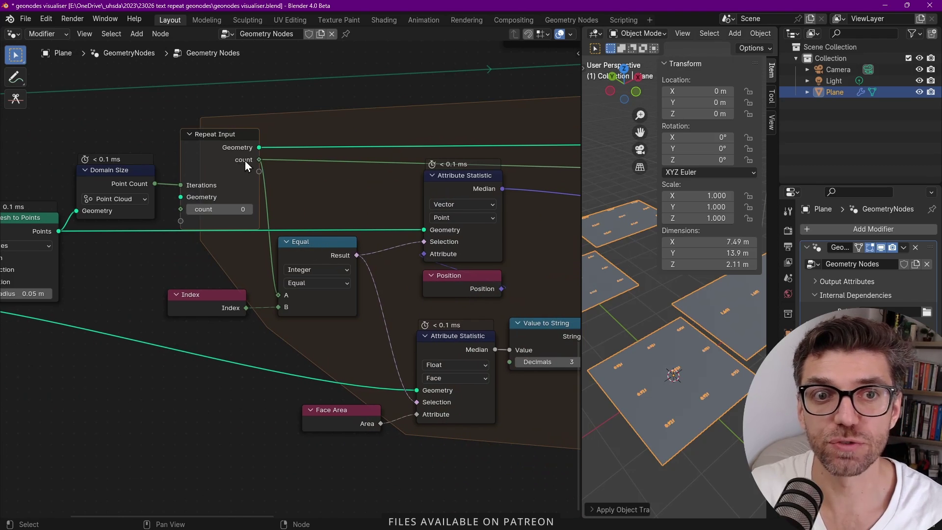
Step: Move the collapsed +1 node in the Face area repeat zone clear of Transform Geometry, placing it beneath Repeat Output
{"action": "scroll", "coordinate": [269, 162], "scroll_direction": "down", "scroll_amount": 7}
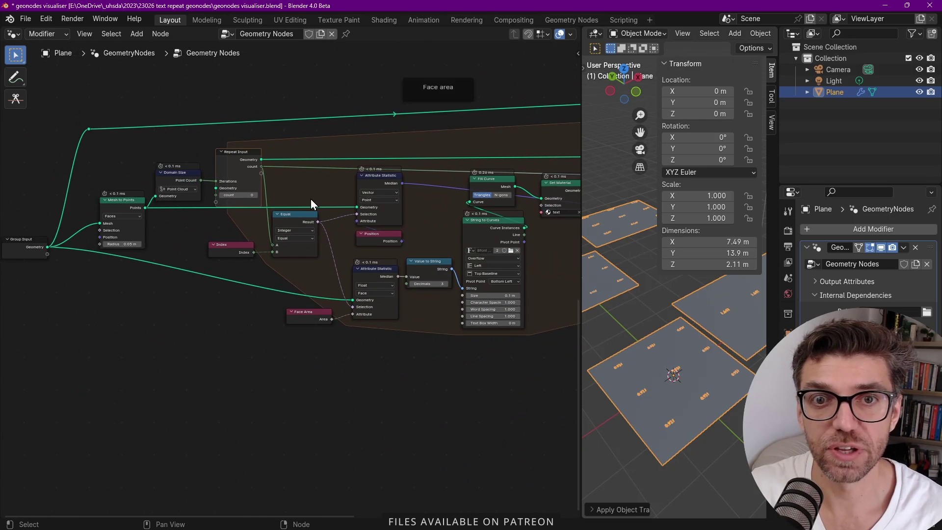
{"action": "middle_click_drag", "start_coordinate": [427, 199], "coordinate": [208, 242]}
{"action": "scroll", "coordinate": [483, 204], "scroll_direction": "up", "scroll_amount": 6}
{"action": "middle_click_drag", "start_coordinate": [452, 243], "coordinate": [358, 253]}
{"action": "scroll", "coordinate": [399, 245], "scroll_direction": "up", "scroll_amount": 2}
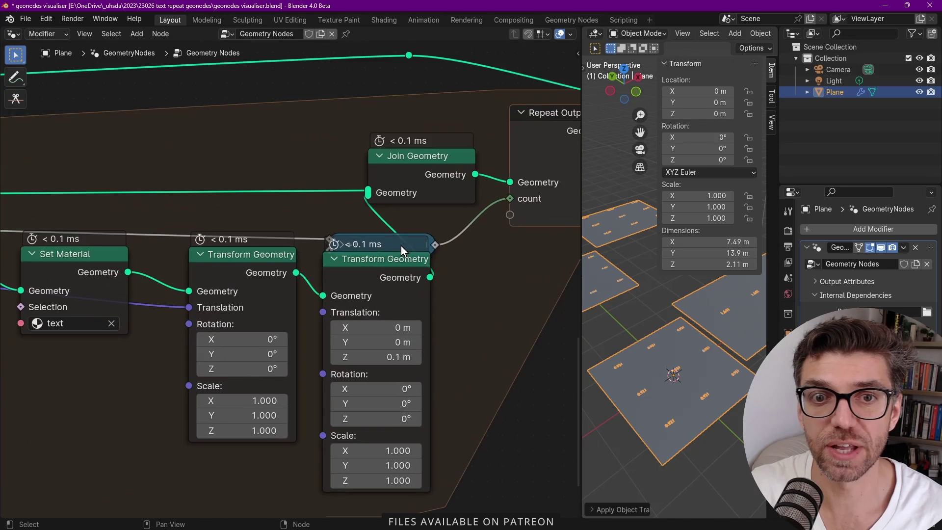
{"action": "left_click_drag", "start_coordinate": [399, 245], "coordinate": [511, 250]}
{"action": "scroll", "coordinate": [468, 251], "scroll_direction": "down", "scroll_amount": 10}
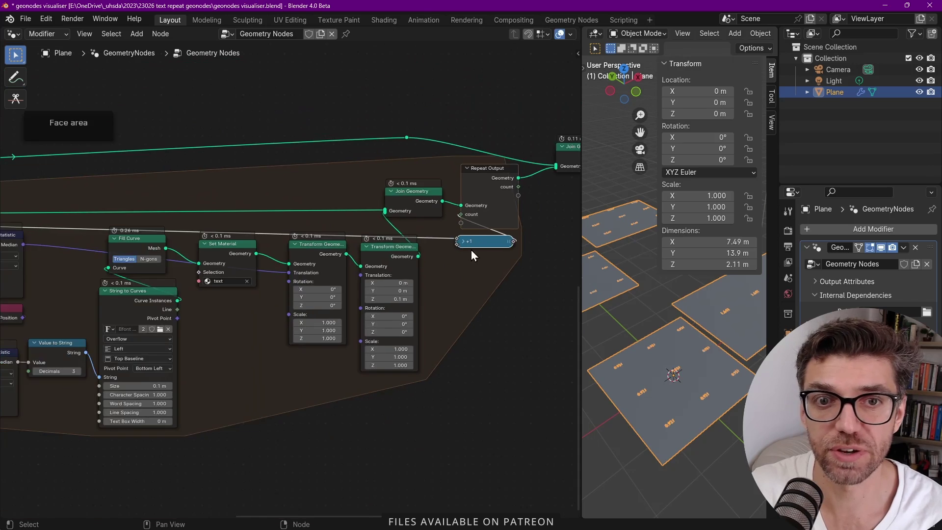
Step: Examine the Face area repeat zone from the Equal, Face Area and Attribute Statistic nodes through String to Curves and Transform Geometry to Group Output
{"action": "middle_click_drag", "start_coordinate": [112, 300], "coordinate": [352, 303]}
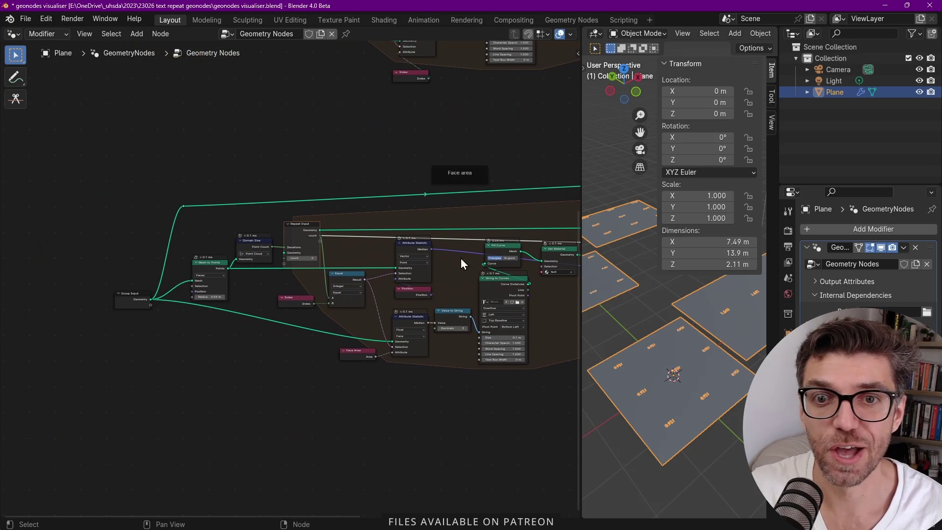
{"action": "scroll", "coordinate": [345, 280], "scroll_direction": "up", "scroll_amount": 4}
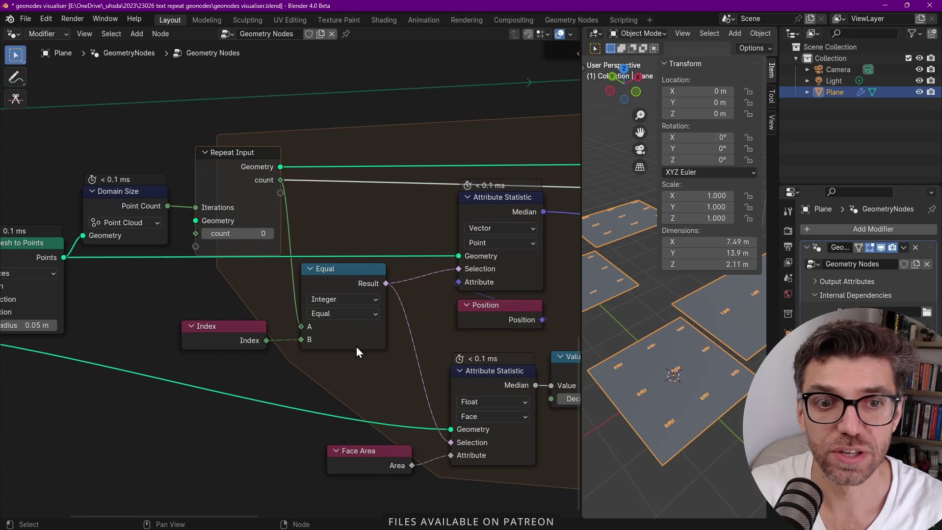
{"action": "middle_click_drag", "start_coordinate": [409, 281], "coordinate": [289, 297]}
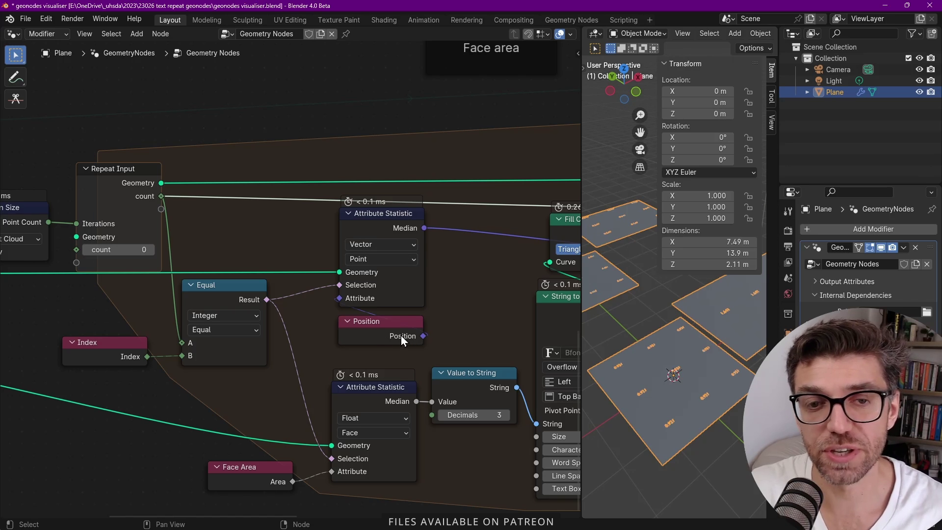
{"action": "scroll", "coordinate": [405, 335], "scroll_direction": "down", "scroll_amount": 6}
{"action": "middle_click_drag", "start_coordinate": [407, 297], "coordinate": [229, 301]}
{"action": "scroll", "coordinate": [619, 370], "scroll_direction": "up", "scroll_amount": 5}
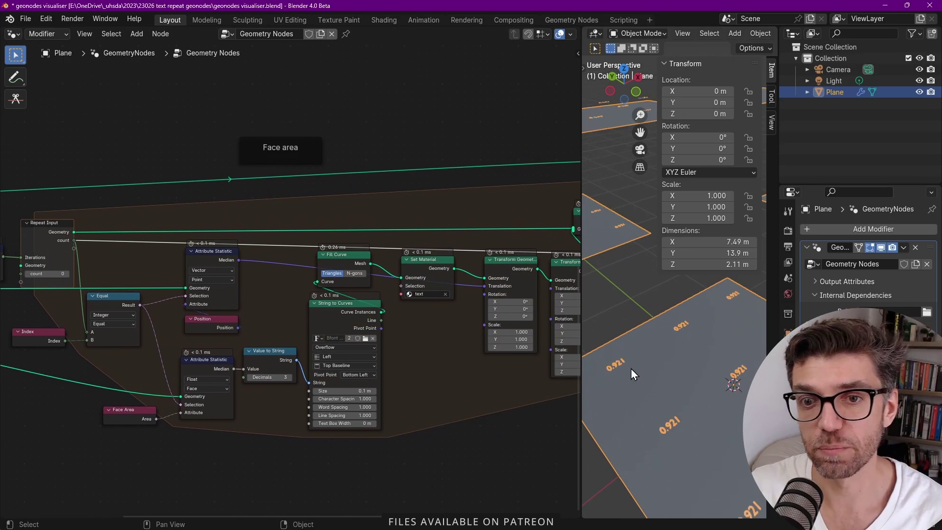
{"action": "middle_click_drag", "start_coordinate": [251, 333], "coordinate": [355, 271]}
{"action": "scroll", "coordinate": [273, 319], "scroll_direction": "up", "scroll_amount": 6}
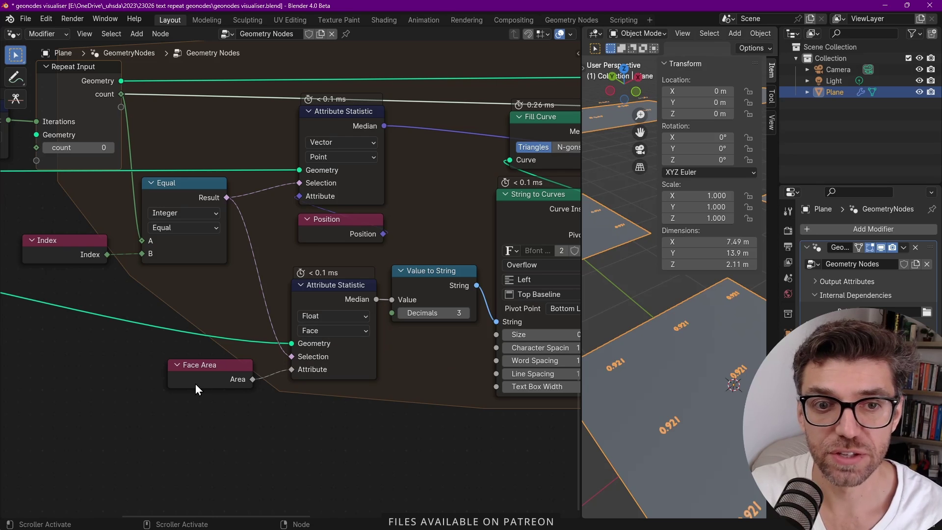
{"action": "scroll", "coordinate": [363, 331], "scroll_direction": "down", "scroll_amount": 1}
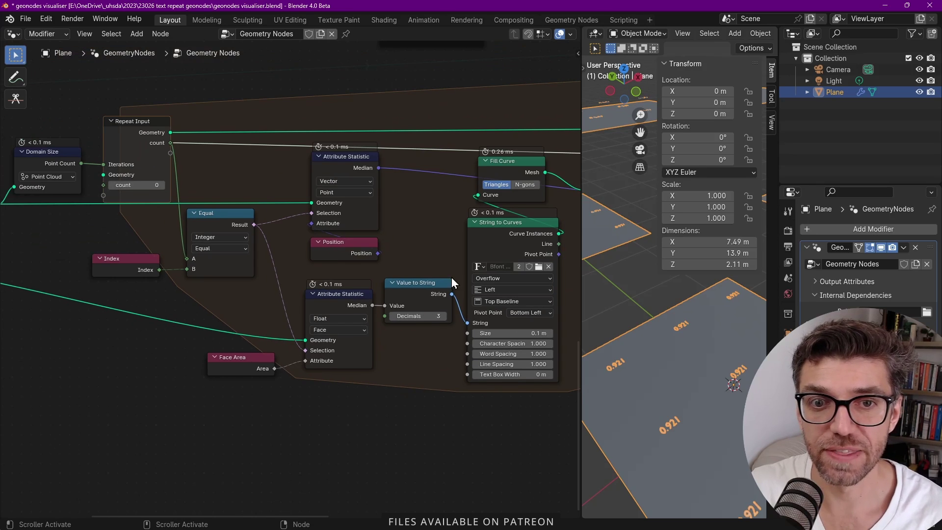
{"action": "scroll", "coordinate": [456, 299], "scroll_direction": "up", "scroll_amount": 1}
{"action": "middle_click_drag", "start_coordinate": [516, 287], "coordinate": [362, 370]}
{"action": "middle_click_drag", "start_coordinate": [466, 262], "coordinate": [274, 294]}
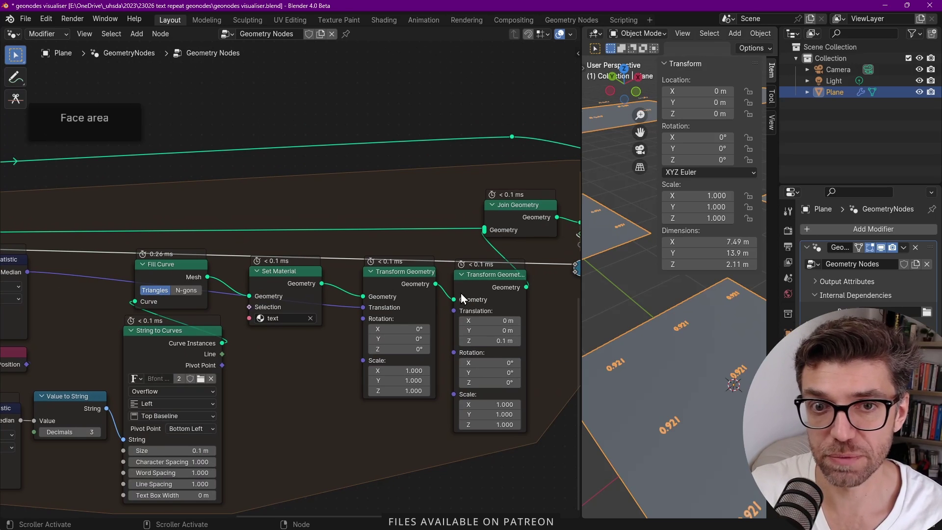
{"action": "scroll", "coordinate": [491, 291], "scroll_direction": "down", "scroll_amount": 5}
{"action": "middle_click_drag", "start_coordinate": [487, 298], "coordinate": [300, 364]}
{"action": "scroll", "coordinate": [660, 339], "scroll_direction": "down", "scroll_amount": 5}
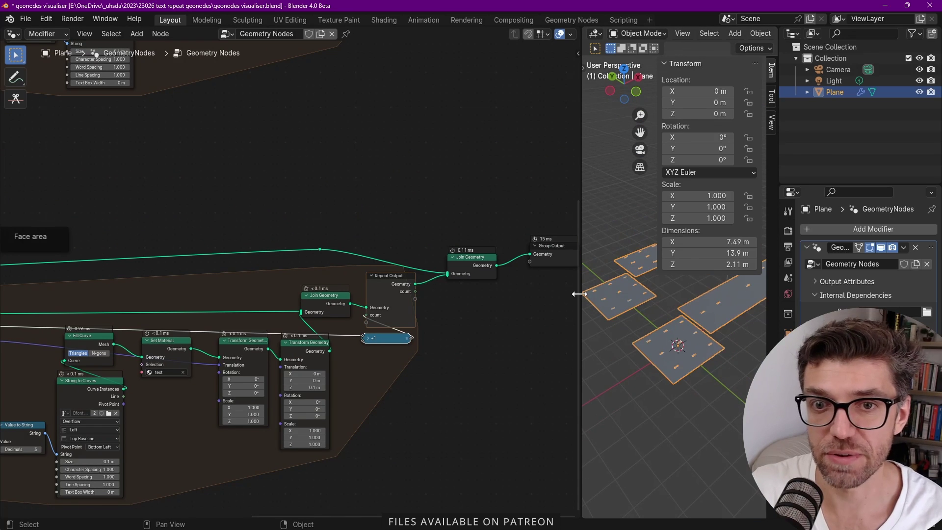
Step: Shrink the node editor to give the 3D viewport more space and bring the whole plane object into view
{"action": "left_click_drag", "start_coordinate": [580, 294], "coordinate": [451, 295]}
{"action": "middle_click_drag", "start_coordinate": [217, 348], "coordinate": [284, 327]}
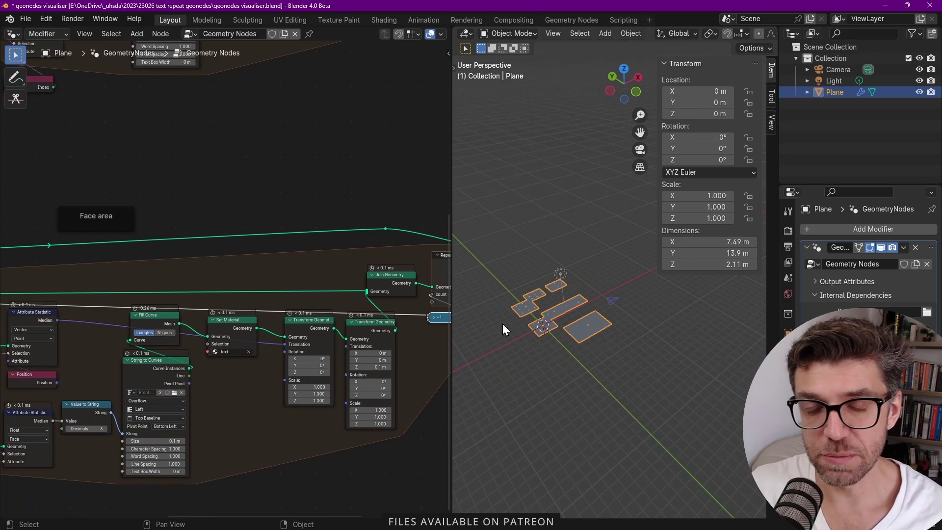
{"action": "scroll", "coordinate": [603, 315], "scroll_direction": "up", "scroll_amount": 4}
{"action": "middle_click_drag", "start_coordinate": [561, 358], "coordinate": [537, 302], "text": "shift"}
{"action": "left_click_drag", "start_coordinate": [450, 274], "coordinate": [352, 274]}
{"action": "scroll", "coordinate": [500, 361], "scroll_direction": "down", "scroll_amount": 4}
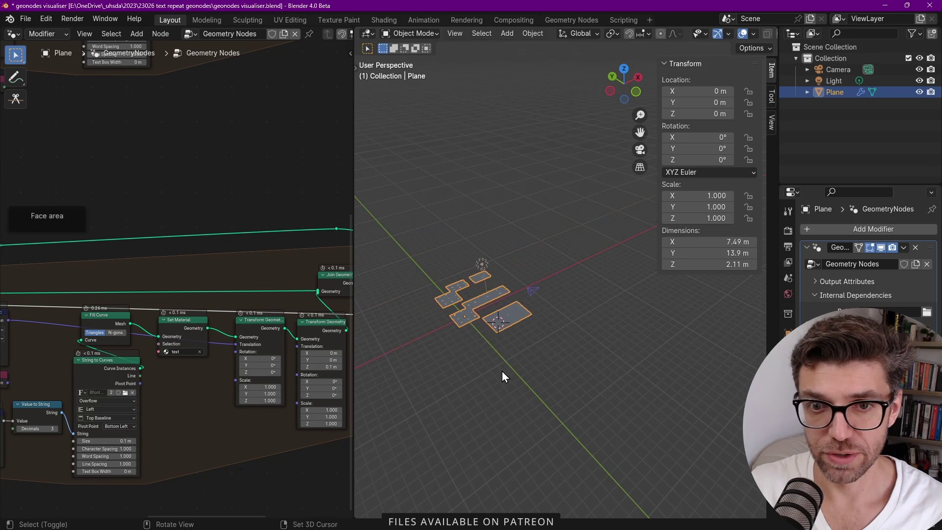
Step: Add a new plane mesh to the scene and scale it uniformly to about 6.2
{"action": "key", "text": "shift+a"}
{"action": "mouse_move", "coordinate": [463, 305]}
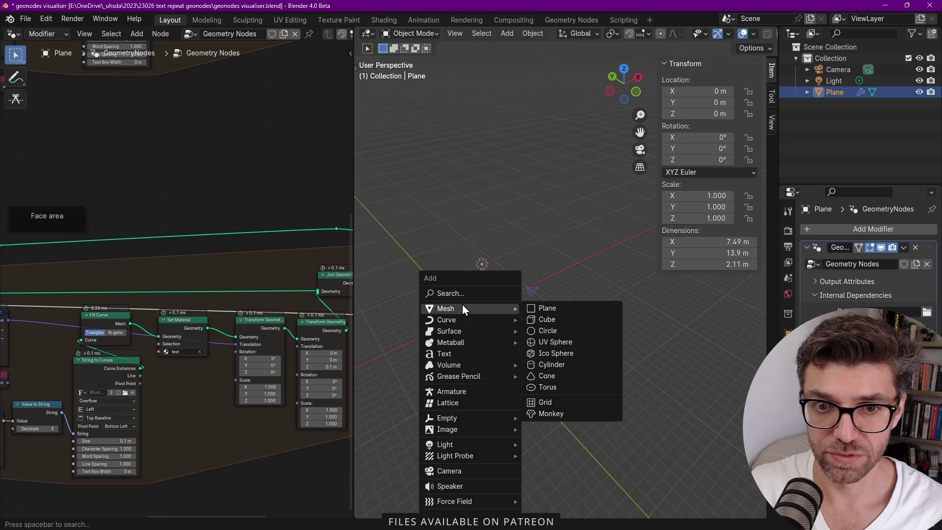
{"action": "left_click", "coordinate": [546, 308]}
{"action": "key", "text": "s"}
{"action": "left_click", "coordinate": [603, 364]}
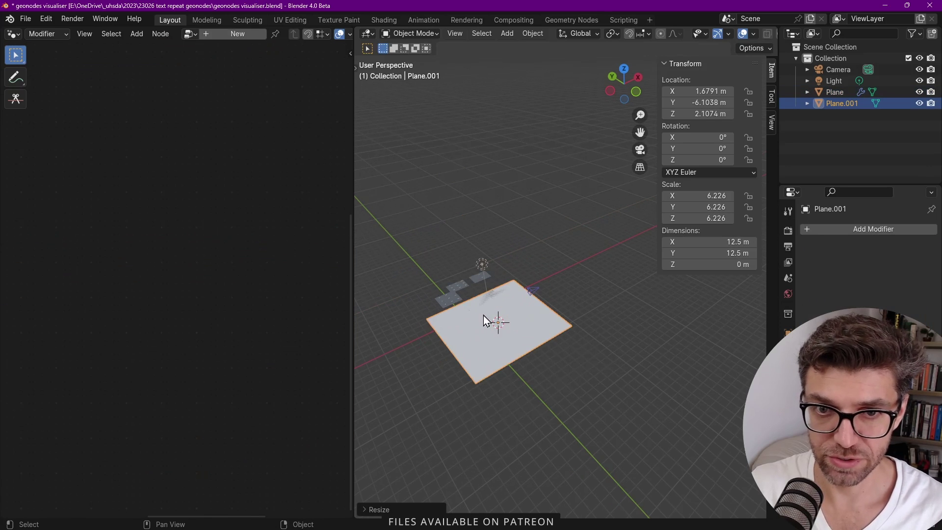
Step: Move the new plane along Y to about -15.7 m and enlarge it to a scale of about 11.1
{"action": "key", "text": "g"}
{"action": "key", "text": "y"}
{"action": "left_click", "coordinate": [552, 410]}
{"action": "scroll", "coordinate": [552, 410], "scroll_direction": "down", "scroll_amount": 3}
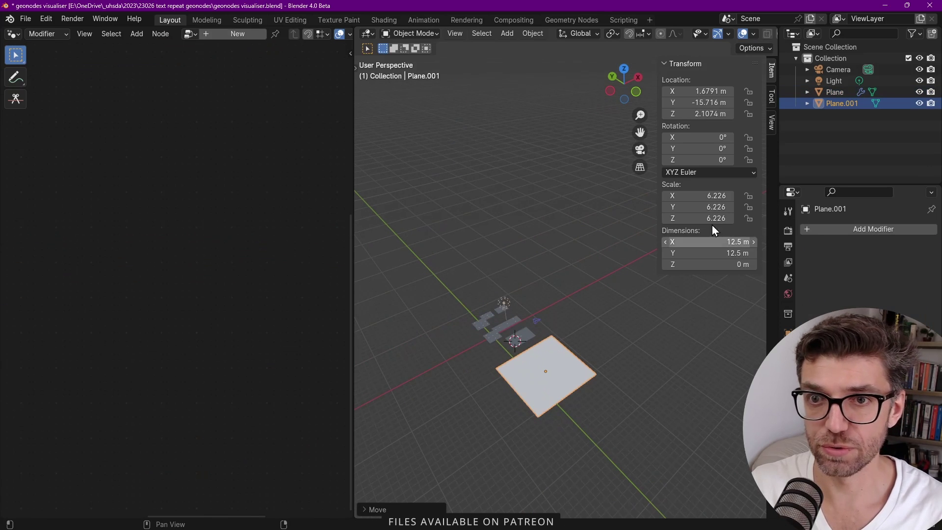
{"action": "key", "text": "s"}
{"action": "left_click", "coordinate": [600, 388]}
Step: In Edit Mode, extrude the plane's face upward to a local height of about 2.52 m and twist it around Z
{"action": "scroll", "coordinate": [557, 403], "scroll_direction": "down", "scroll_amount": 1}
{"action": "key", "text": "Tab"}
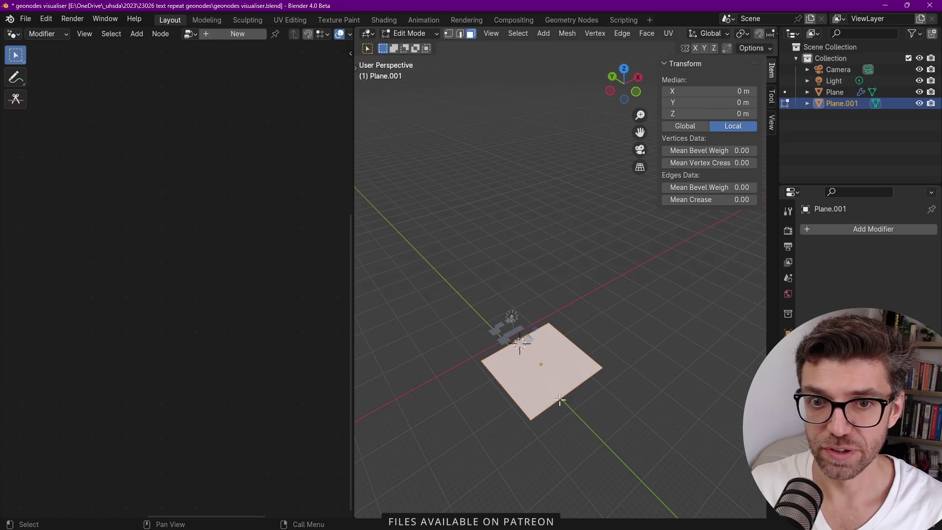
{"action": "key", "text": "e"}
{"action": "left_click", "coordinate": [564, 310]}
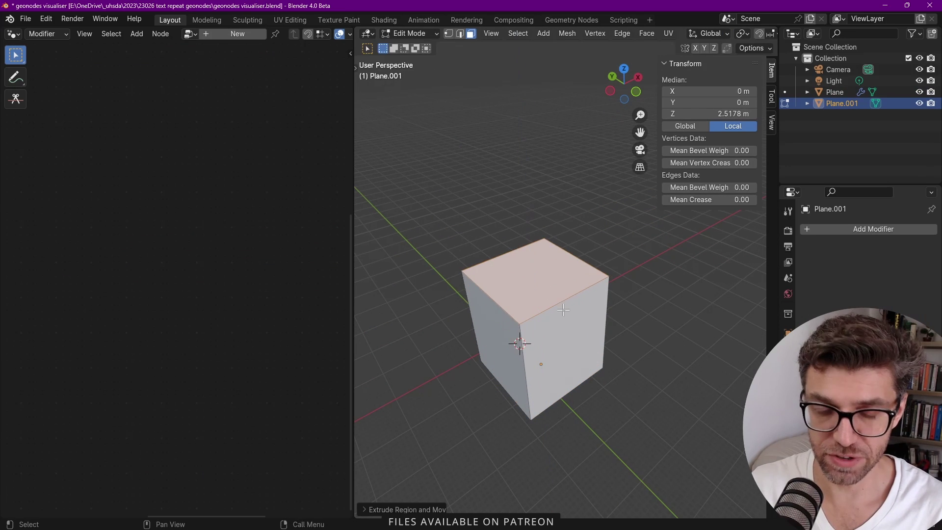
{"action": "key", "text": "r"}
{"action": "key", "text": "z"}
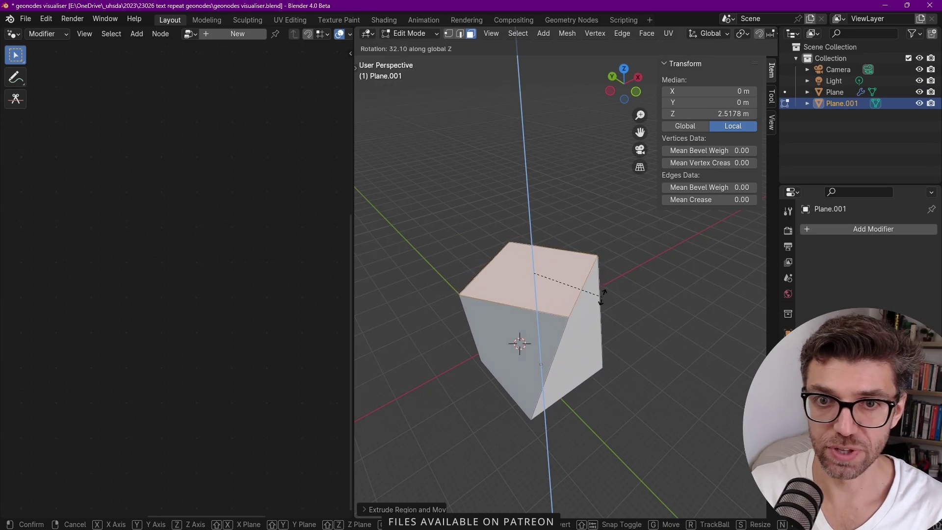
{"action": "left_click", "coordinate": [594, 310]}
Step: Extrude the top face to a local height of about 4.59 m and twist it around Z to form a second storey block
{"action": "key", "text": "e"}
{"action": "left_click", "coordinate": [598, 199]}
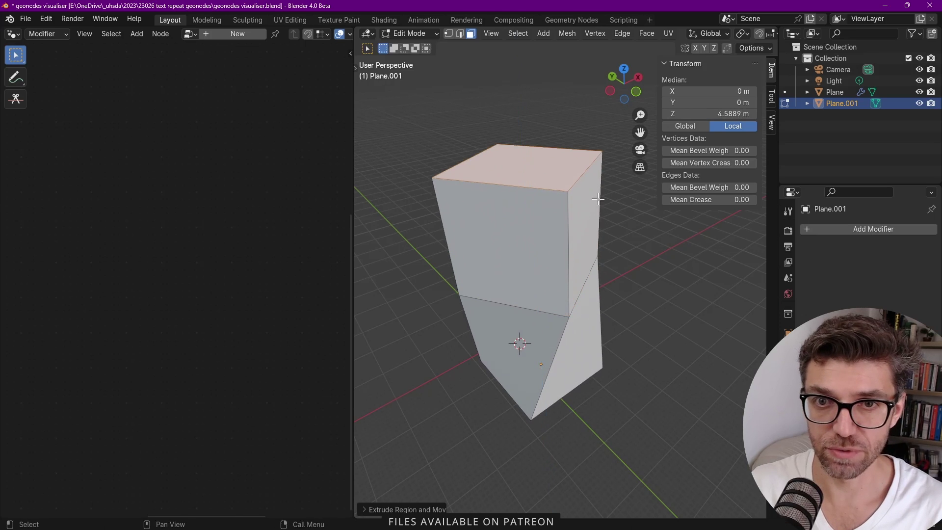
{"action": "key", "text": "r"}
{"action": "key", "text": "z"}
{"action": "left_click", "coordinate": [564, 291]}
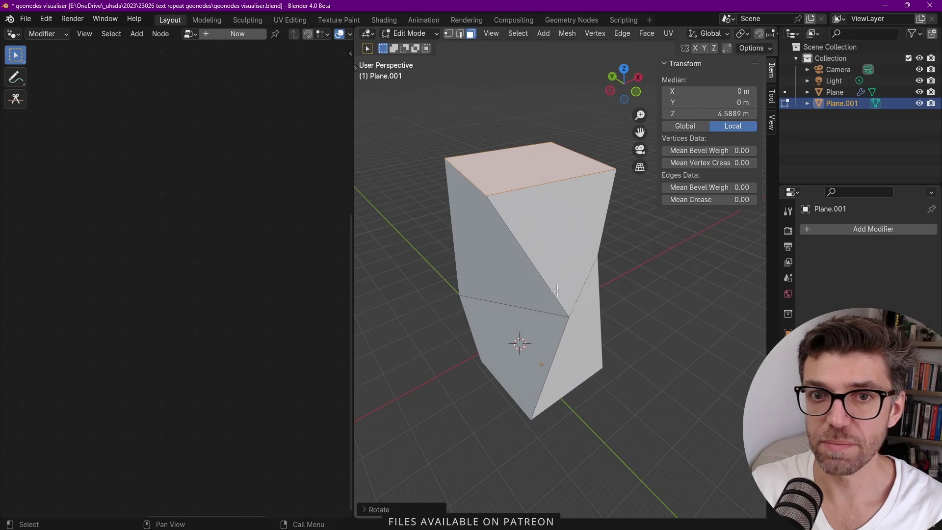
{"action": "key", "text": "r"}
{"action": "key", "text": "z"}
{"action": "left_click", "coordinate": [564, 290]}
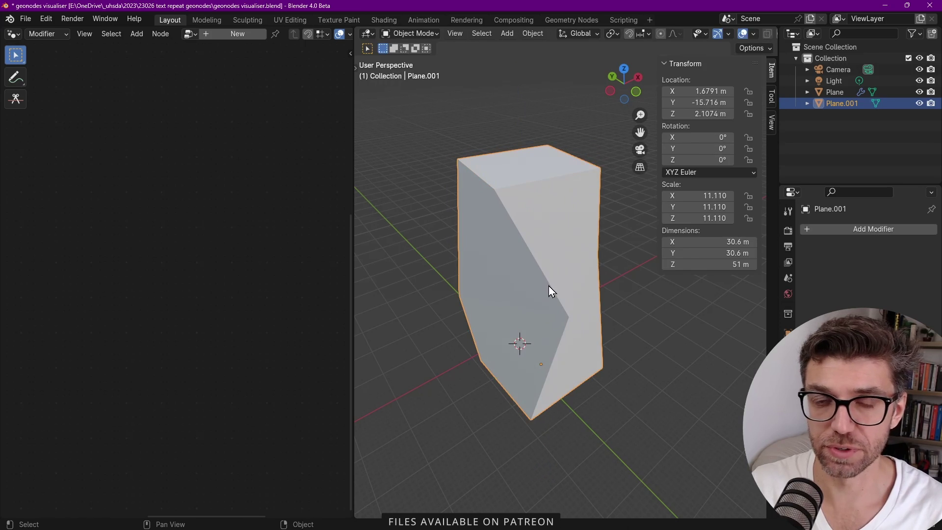
Step: Add a level 2 Subdivision modifier to the twisted block and delete its bottom face
{"action": "key", "text": "Tab"}
{"action": "key", "text": "ctrl+2"}
{"action": "key", "text": "Tab"}
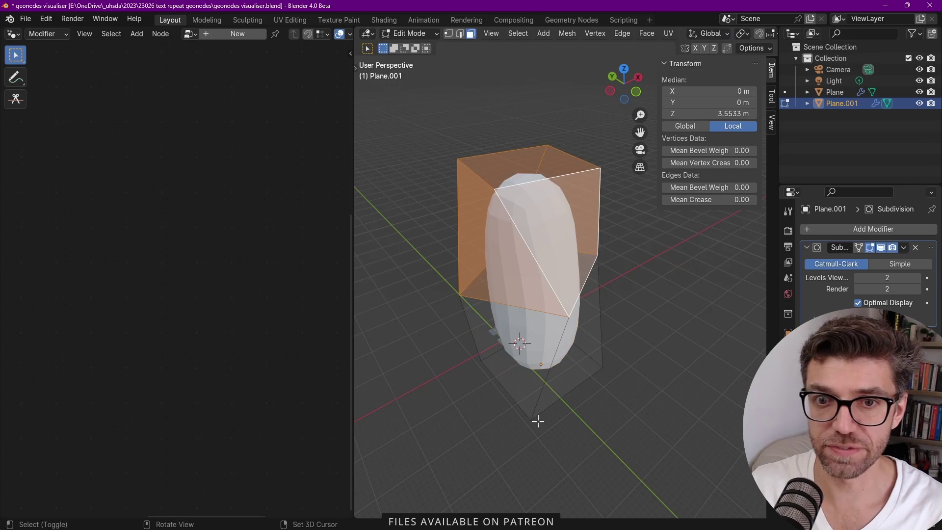
{"action": "middle_click_drag", "start_coordinate": [537, 412], "coordinate": [532, 365]}
{"action": "left_click", "coordinate": [532, 365]}
{"action": "key", "text": "x"}
{"action": "left_click", "coordinate": [530, 389]}
Step: Select the block's vertical corner edges in edge mode and set their Mean Crease to 1
{"action": "middle_click_drag", "start_coordinate": [521, 317], "coordinate": [509, 342]}
{"action": "left_click", "coordinate": [536, 284], "text": "ctrl+alt"}
{"action": "key", "text": "2"}
{"action": "left_click", "coordinate": [543, 269], "text": "ctrl+alt"}
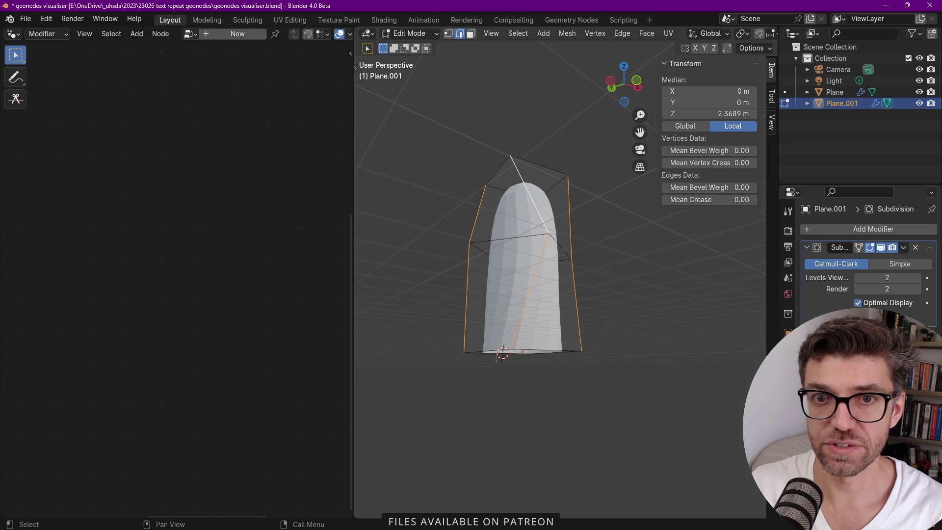
{"action": "middle_click_drag", "start_coordinate": [557, 240], "coordinate": [559, 261]}
{"action": "left_click_drag", "start_coordinate": [722, 200], "coordinate": [755, 200]}
Step: Select two opposite edges of the block's top face and set their edge crease to 1
{"action": "middle_click_drag", "start_coordinate": [478, 255], "coordinate": [530, 325]}
{"action": "left_click", "coordinate": [532, 269]}
{"action": "middle_click_drag", "start_coordinate": [532, 270], "coordinate": [579, 312], "text": "shift"}
{"action": "left_click", "coordinate": [581, 263], "text": "shift"}
{"action": "key", "text": "shift+e"}
{"action": "key", "text": "1"}
{"action": "key", "text": "Return"}
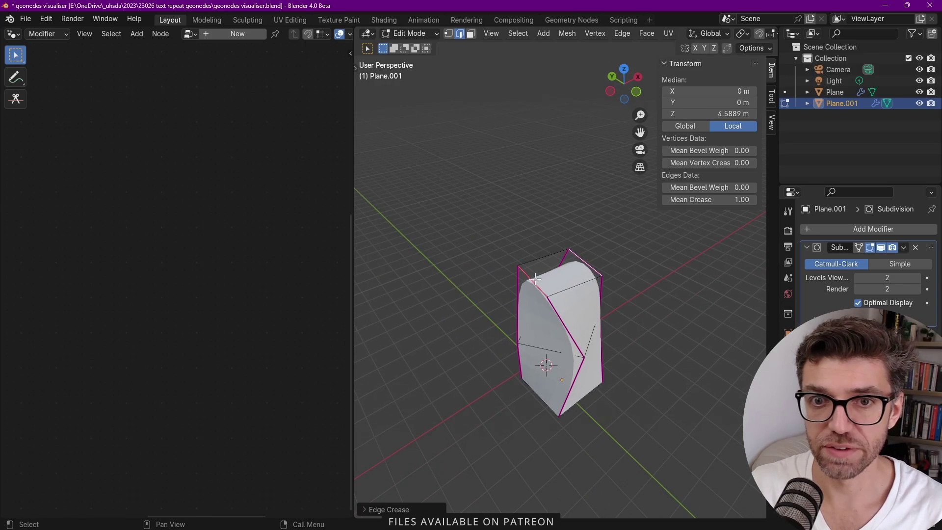
Step: Taper the tower by scaling the selected top edges down to about 0.6 and return to Object Mode
{"action": "key", "text": "s"}
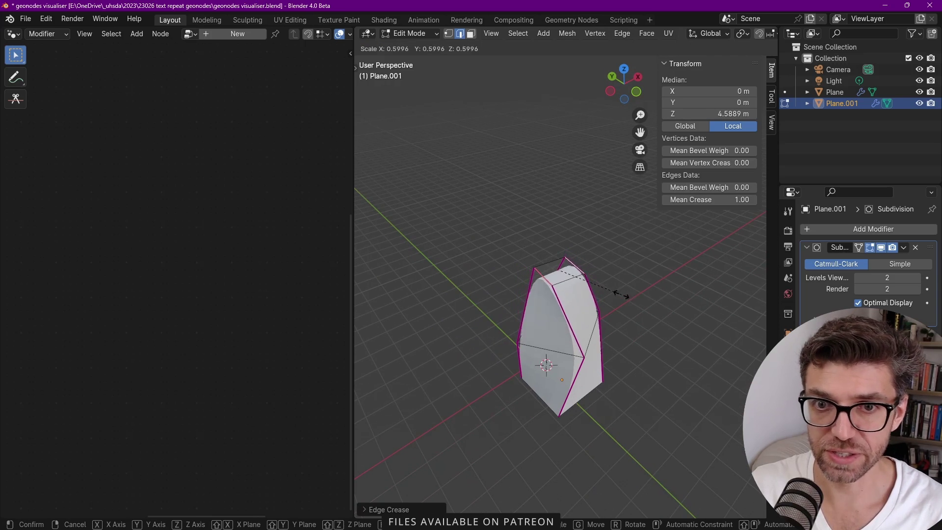
{"action": "left_click", "coordinate": [616, 293]}
{"action": "key", "text": "Tab"}
Step: Add another plane and enlarge its mesh in Edit Mode to about 84.4 m square, extending beyond the tower's footprint
{"action": "middle_click_drag", "start_coordinate": [538, 424], "coordinate": [509, 372]}
{"action": "middle_click_drag", "start_coordinate": [484, 344], "coordinate": [510, 327], "text": "shift"}
{"action": "scroll", "coordinate": [549, 220], "scroll_direction": "up", "scroll_amount": 3}
{"action": "key", "text": "shift+a"}
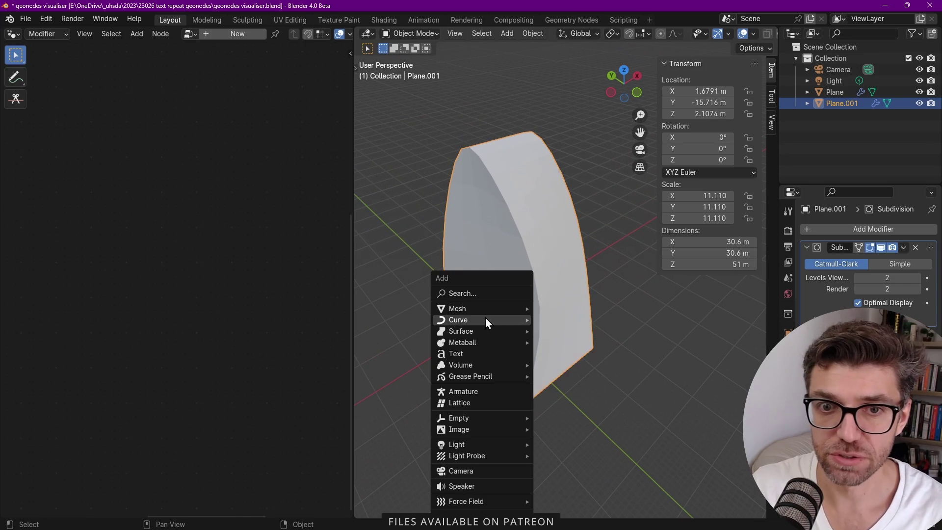
{"action": "mouse_move", "coordinate": [499, 308]}
{"action": "left_click", "coordinate": [558, 308]}
{"action": "scroll", "coordinate": [559, 310], "scroll_direction": "down", "scroll_amount": 3}
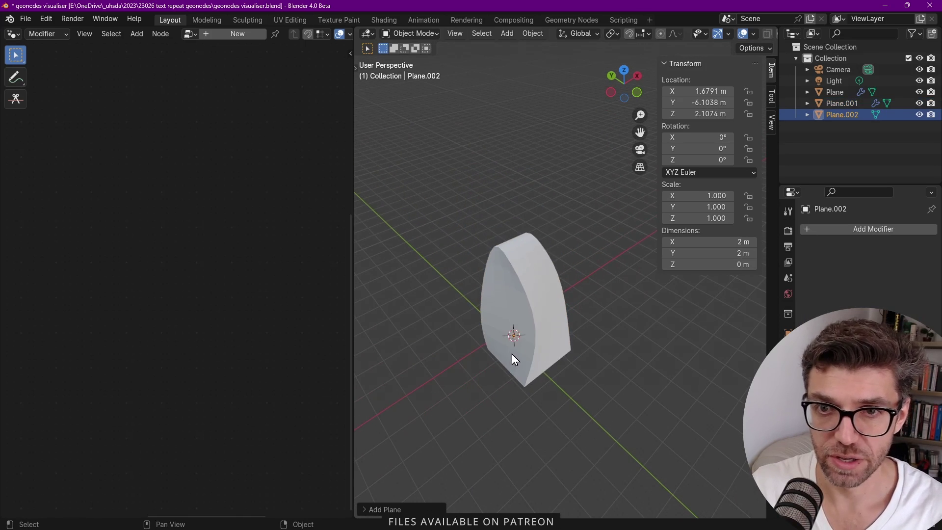
{"action": "key", "text": "Tab"}
{"action": "key", "text": "s"}
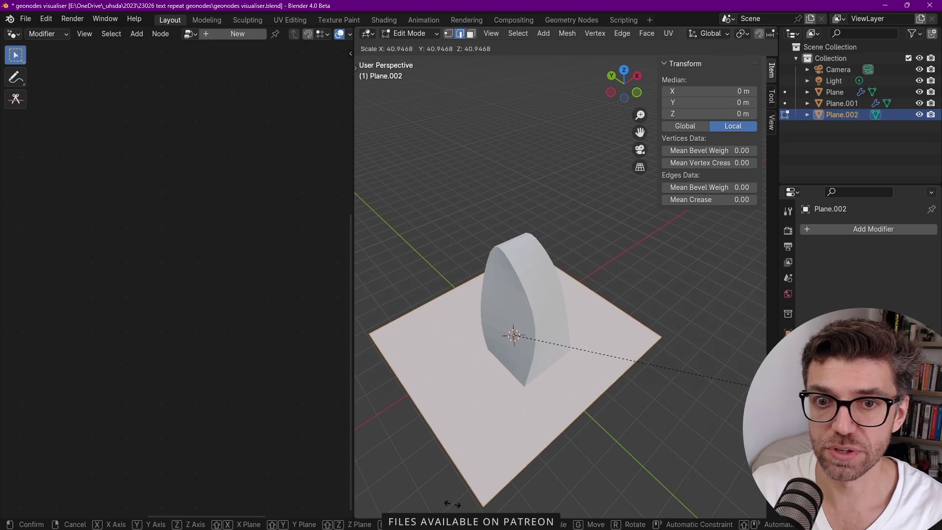
{"action": "left_click", "coordinate": [568, 480]}
{"action": "key", "text": "Tab"}
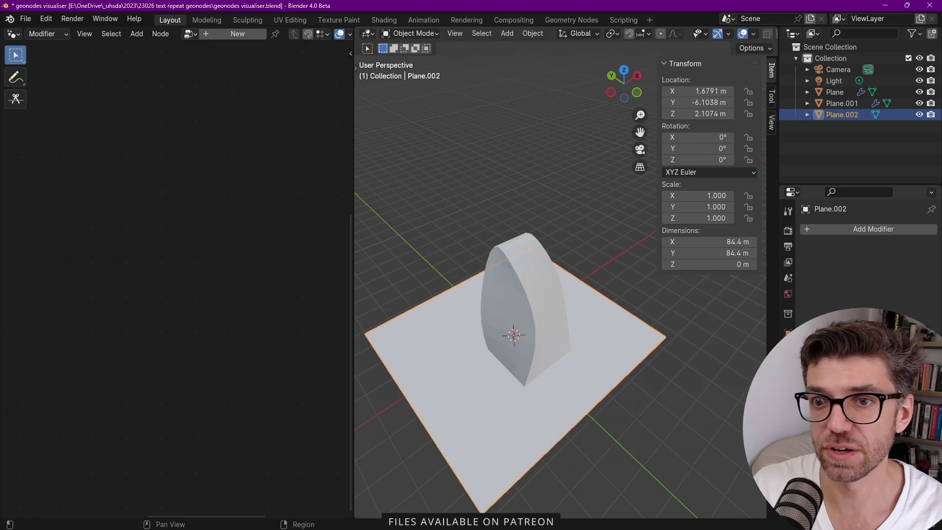
Step: Add an Array modifier to the large plane
{"action": "left_click", "coordinate": [821, 233]}
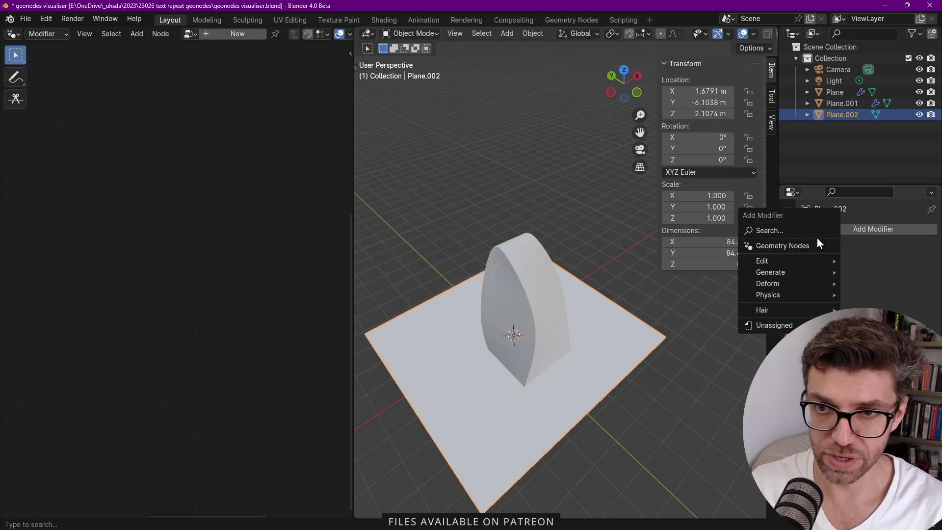
{"action": "left_click", "coordinate": [811, 233]}
{"action": "key", "text": "Caps_Lock"}
{"action": "type", "text": "e"}
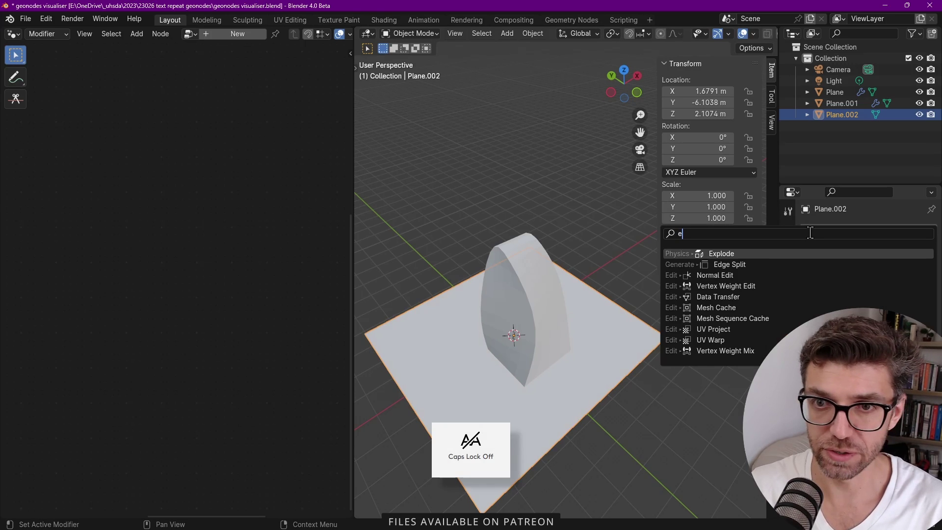
{"action": "key", "text": "BackSpace"}
{"action": "type", "text": "rr"}
{"action": "key", "text": "BackSpace"}
{"action": "key", "text": "BackSpace"}
{"action": "type", "text": "ar"}
{"action": "key", "text": "Return"}
Step: Switch the Array from relative to constant offset, with distances of 0 m in X and 3.4 m in Z
{"action": "left_click", "coordinate": [823, 295]}
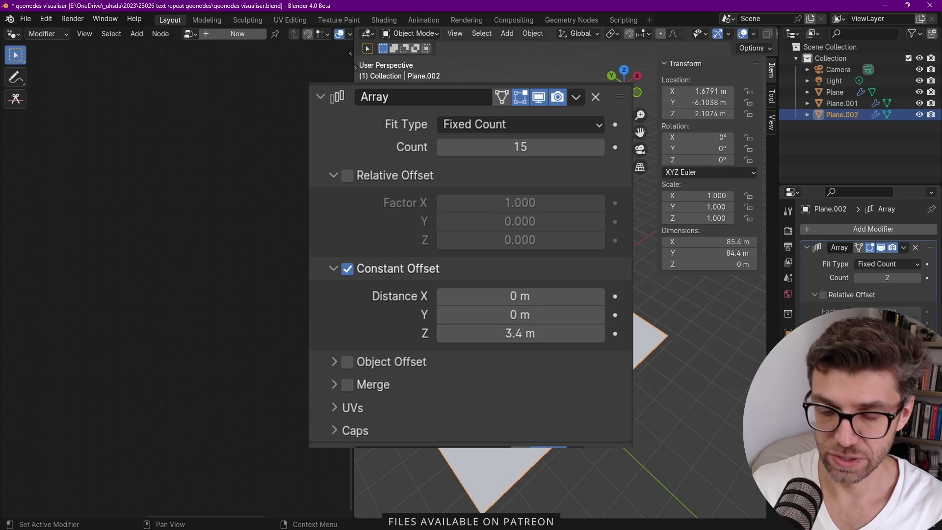
{"action": "type", "text": "0"}
{"action": "key", "text": "Return"}
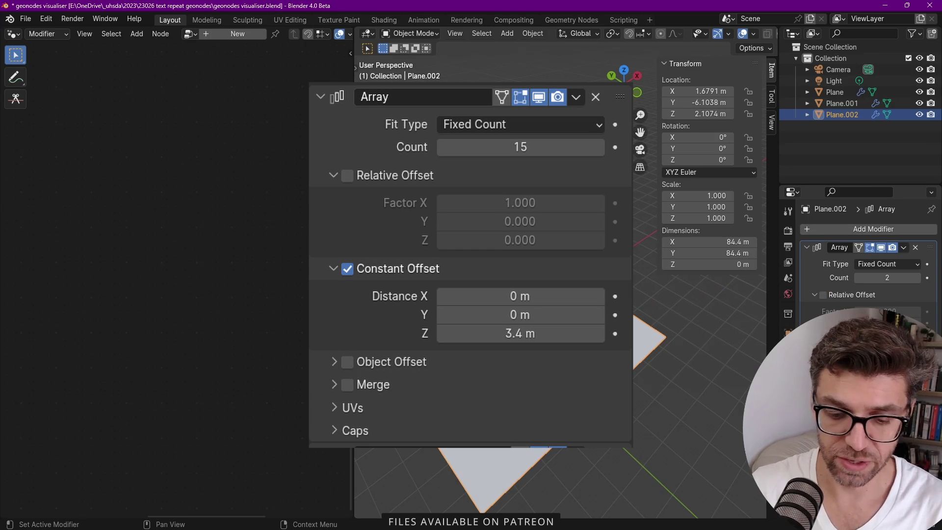
{"action": "type", "text": "3.4"}
{"action": "key", "text": "Return"}
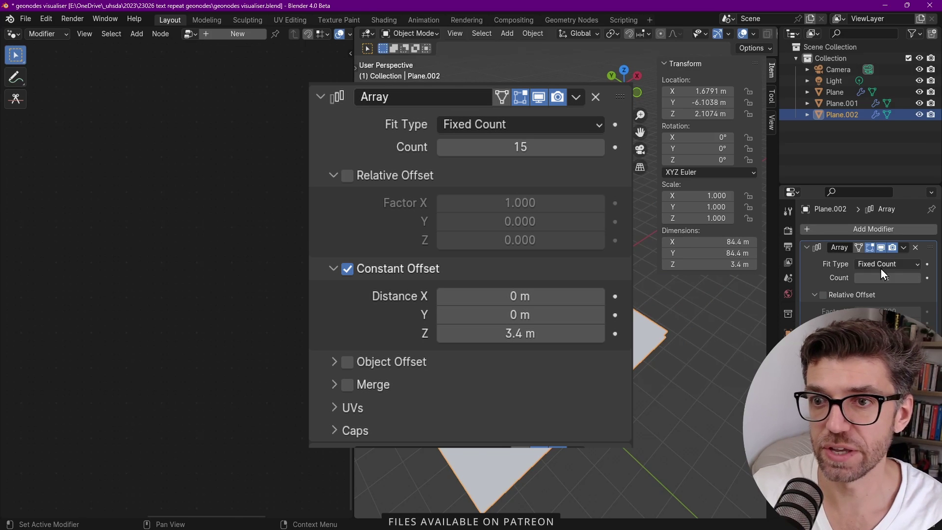
Step: Raise the Array count to 15 so the stacked planes span the tower's height
{"action": "left_click", "coordinate": [918, 278]}
{"action": "left_click", "coordinate": [917, 278]}
{"action": "left_click", "coordinate": [917, 279]}
{"action": "left_click", "coordinate": [918, 279]}
{"action": "left_click", "coordinate": [917, 277]}
{"action": "double_click", "coordinate": [917, 278]}
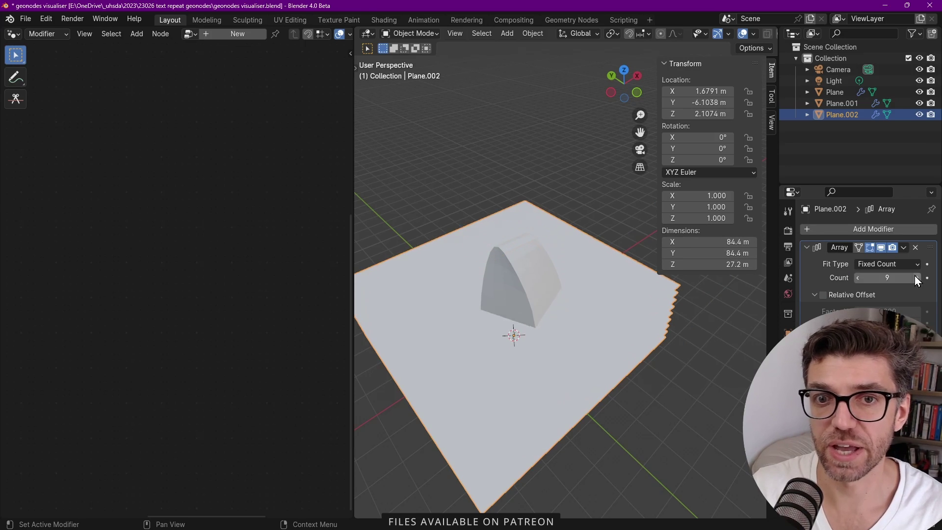
{"action": "left_click", "coordinate": [916, 277]}
{"action": "left_click", "coordinate": [917, 278]}
{"action": "left_click", "coordinate": [917, 278]}
{"action": "left_click", "coordinate": [917, 278]}
{"action": "left_click", "coordinate": [917, 277]}
{"action": "left_click", "coordinate": [917, 278]}
{"action": "middle_click_drag", "start_coordinate": [557, 319], "coordinate": [537, 288]}
Step: Add a Boolean modifier after the Array on the stacked planes
{"action": "left_click", "coordinate": [808, 247]}
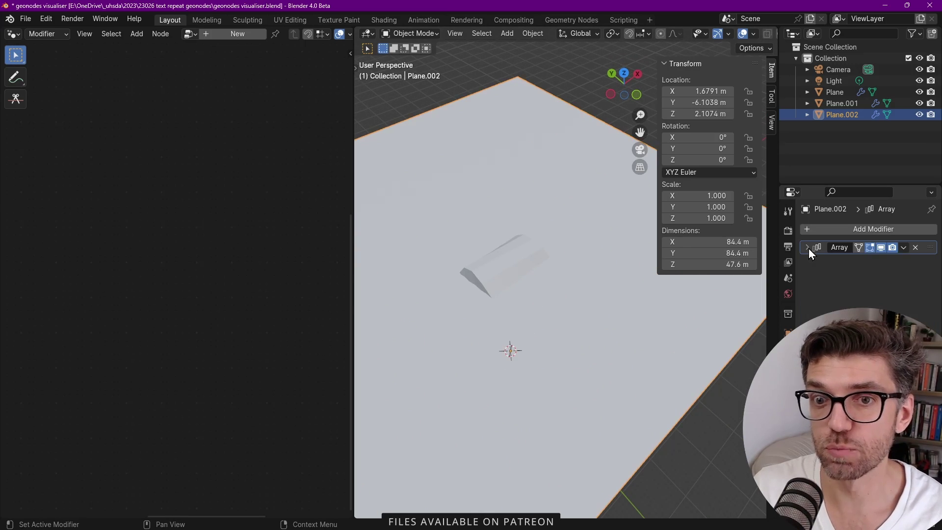
{"action": "left_click", "coordinate": [867, 228]}
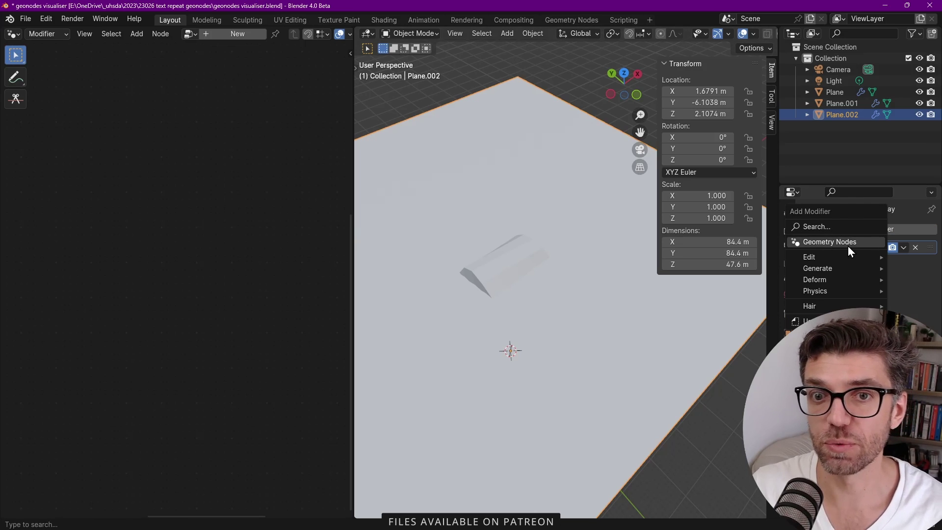
{"action": "left_click", "coordinate": [817, 226]}
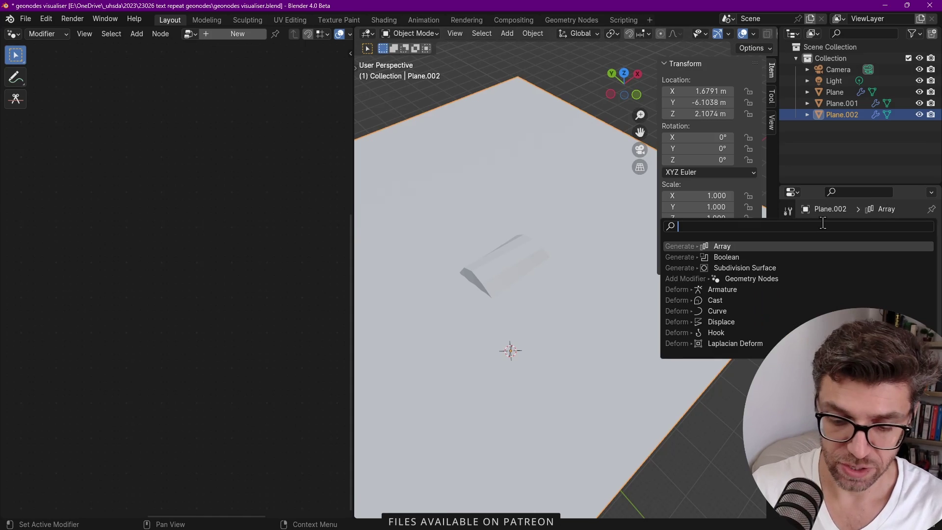
{"action": "left_click", "coordinate": [727, 257]}
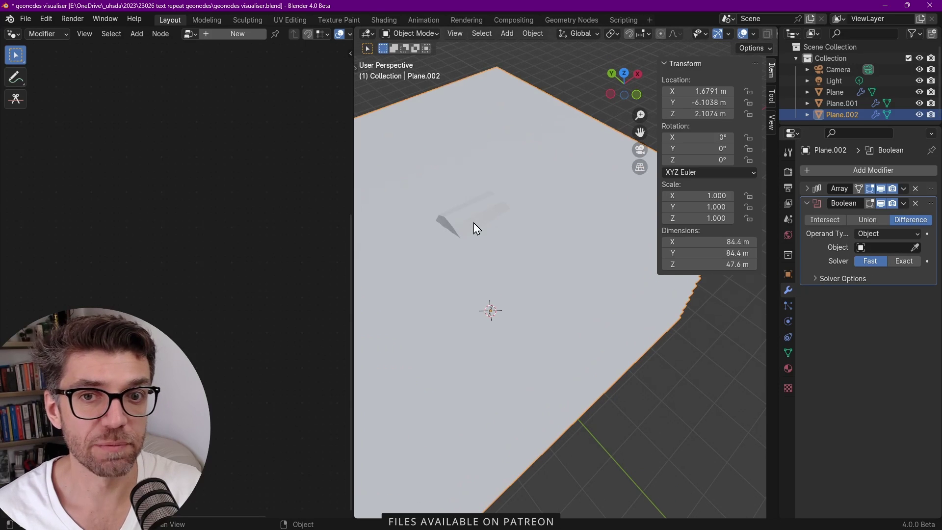
Step: Set the stacked planes' Boolean to Intersect with the twisted tower, Plane.001, as its object
{"action": "left_click", "coordinate": [484, 223]}
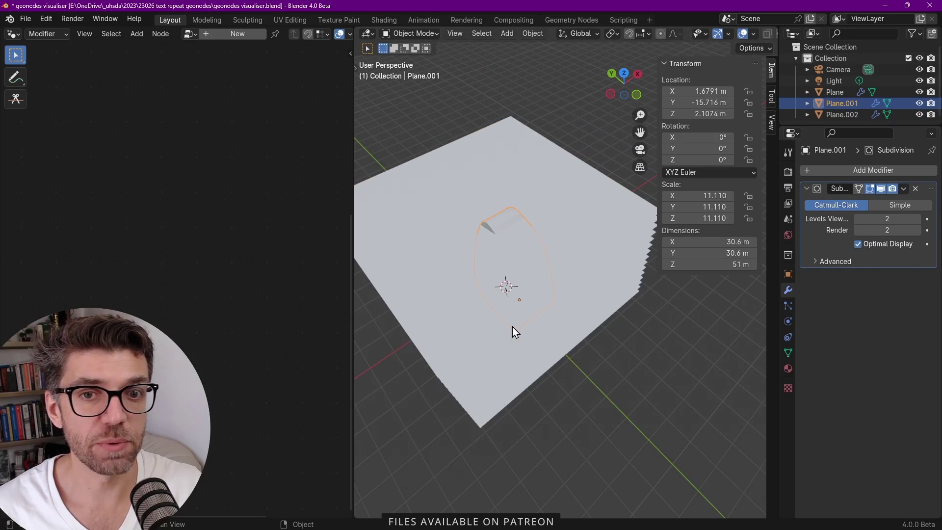
{"action": "left_click", "coordinate": [548, 361]}
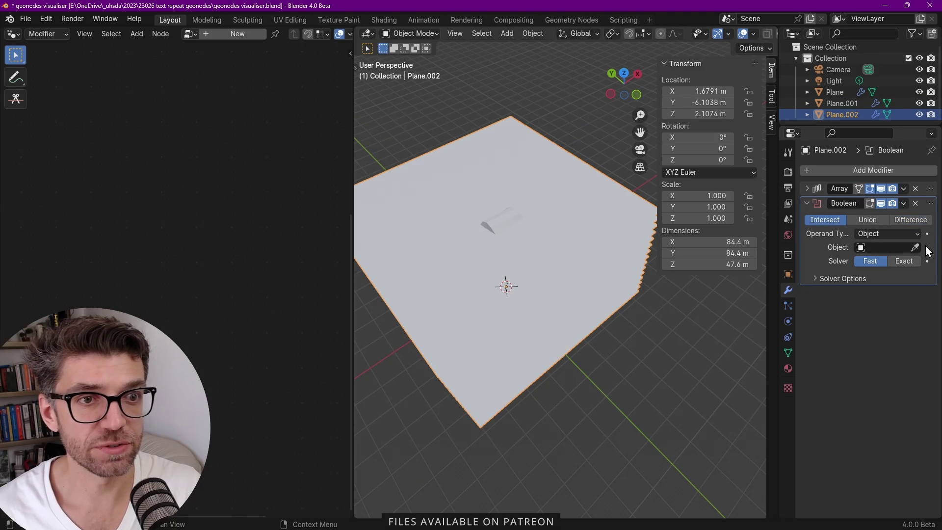
{"action": "left_click", "coordinate": [509, 218]}
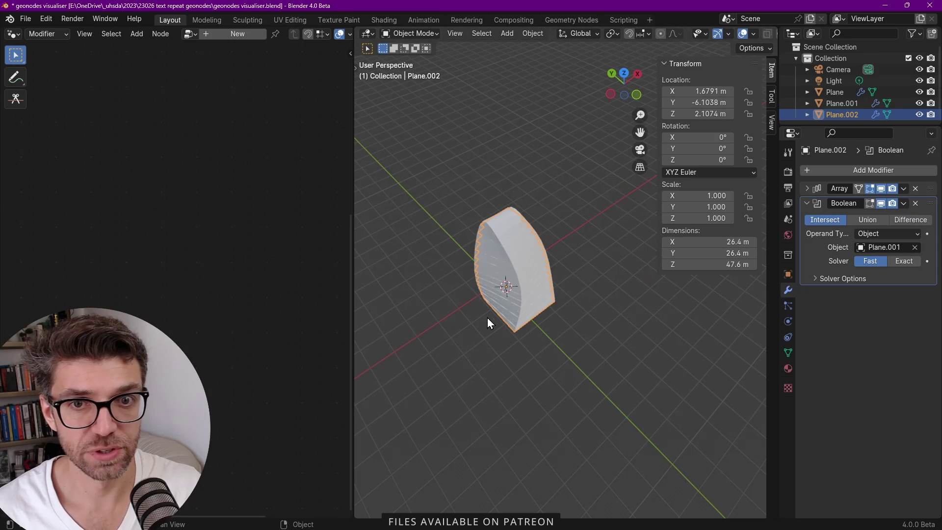
Step: Hide the twisted tower, Plane.001, and select the intersected floor planes
{"action": "middle_click_drag", "start_coordinate": [485, 319], "coordinate": [504, 222]}
{"action": "key", "text": "alt+a"}
{"action": "scroll", "coordinate": [502, 219], "scroll_direction": "up", "scroll_amount": 3}
{"action": "left_click", "coordinate": [508, 180]}
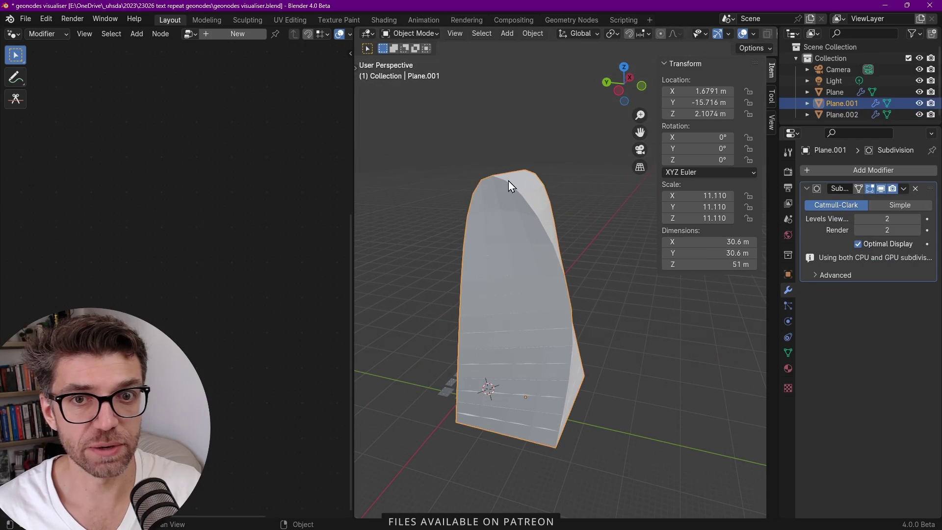
{"action": "key", "text": "h"}
{"action": "left_click", "coordinate": [535, 237]}
{"action": "mouse_move", "coordinate": [535, 237]}
{"action": "middle_mouse_down"}
{"action": "mouse_move", "coordinate": [498, 302]}
{"action": "mouse_move", "coordinate": [445, 287]}
{"action": "mouse_move", "coordinate": [459, 265]}
{"action": "middle_mouse_up"}
{"action": "scroll", "coordinate": [739, 39], "scroll_direction": "down", "scroll_amount": 4}
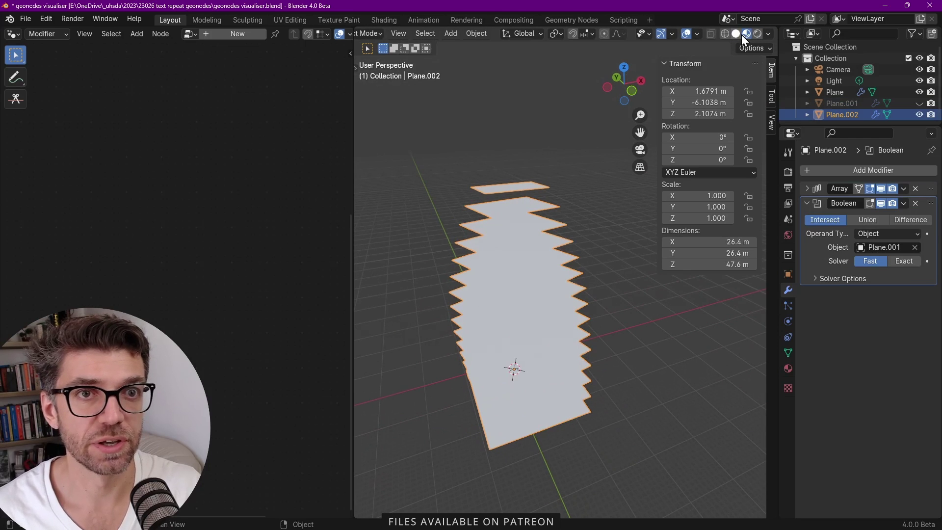
Step: Preview the floor planes with EEVEE Ambient Occlusion enabled at a distance of 20 m
{"action": "left_click", "coordinate": [788, 171]}
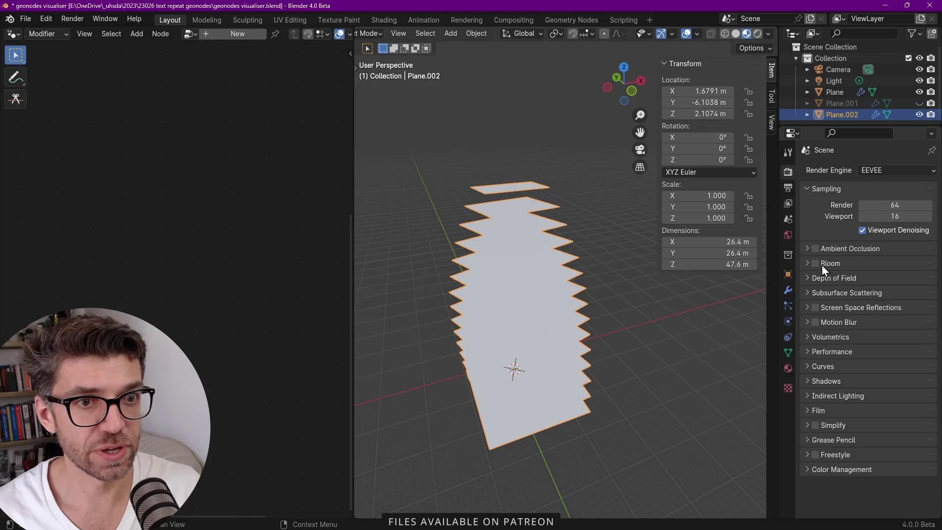
{"action": "left_click", "coordinate": [808, 248]}
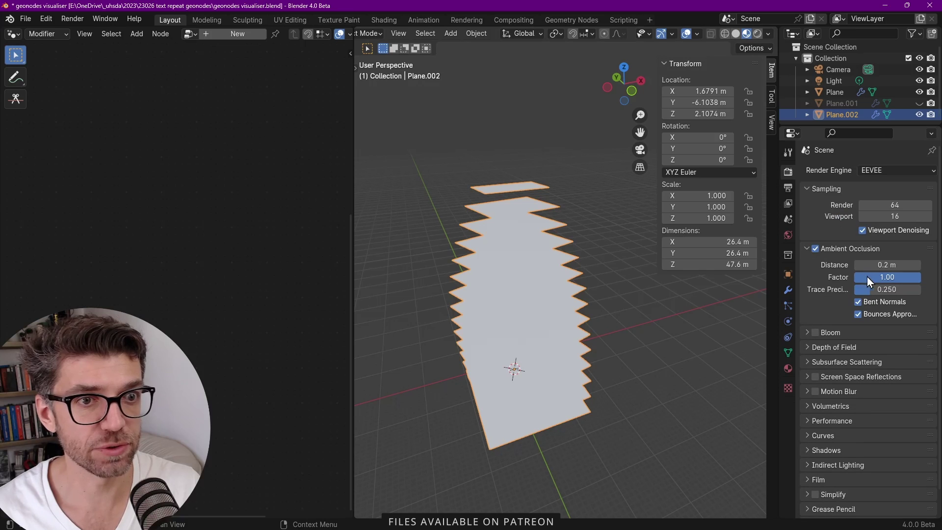
{"action": "left_click", "coordinate": [875, 265]}
{"action": "type", "text": "20"}
{"action": "key", "text": "Tab"}
{"action": "key", "text": "Tab"}
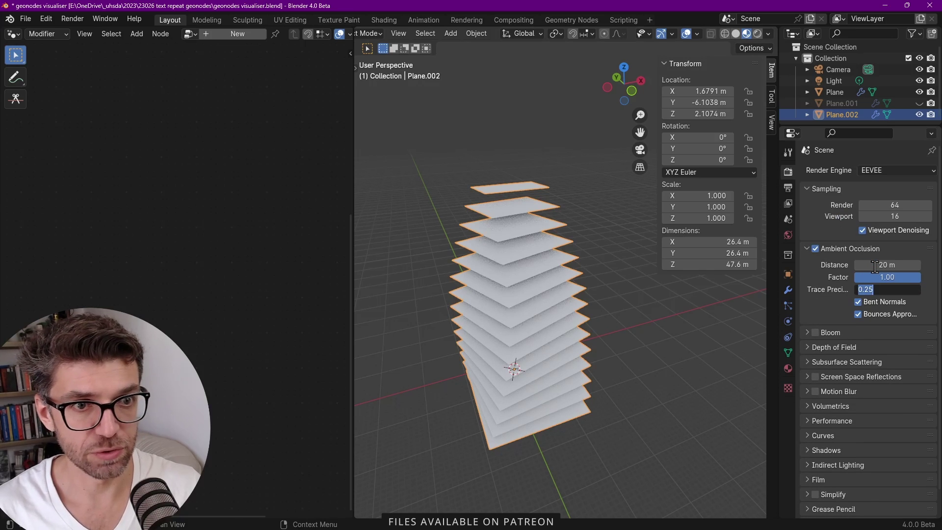
{"action": "middle_click_drag", "start_coordinate": [547, 227], "coordinate": [549, 259]}
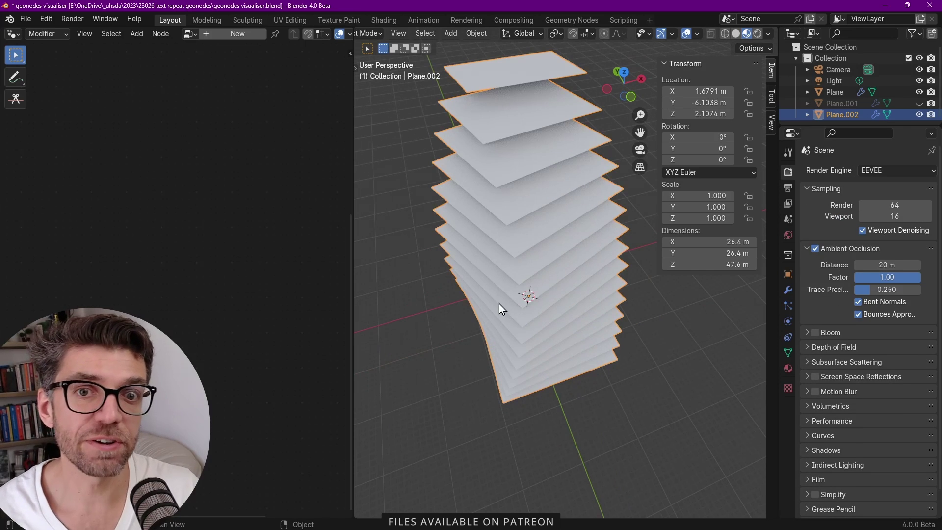
{"action": "scroll", "coordinate": [546, 295], "scroll_direction": "down", "scroll_amount": 3}
{"action": "mouse_move", "coordinate": [504, 340]}
{"action": "middle_mouse_down"}
{"action": "mouse_move", "coordinate": [526, 307]}
{"action": "mouse_move", "coordinate": [507, 340]}
{"action": "middle_mouse_up"}
{"action": "scroll", "coordinate": [551, 228], "scroll_direction": "up", "scroll_amount": 2}
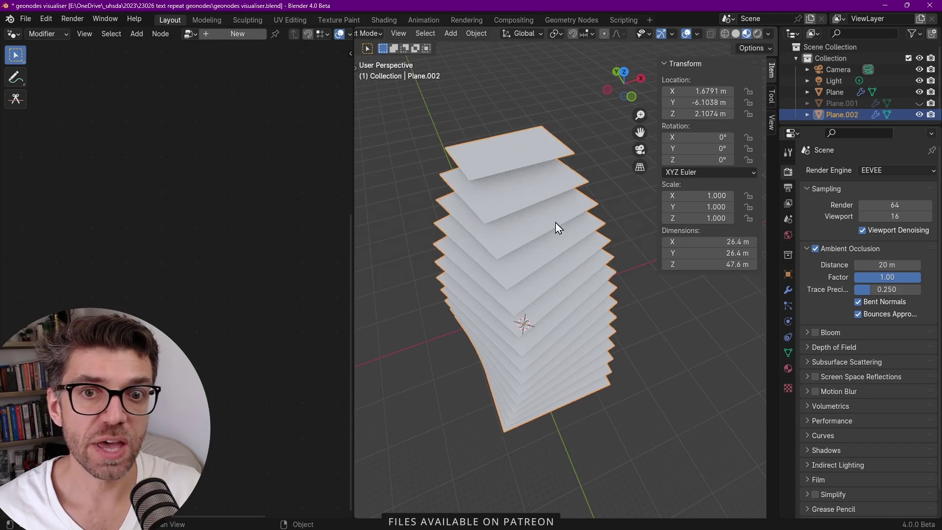
{"action": "scroll", "coordinate": [540, 223], "scroll_direction": "down", "scroll_amount": 2}
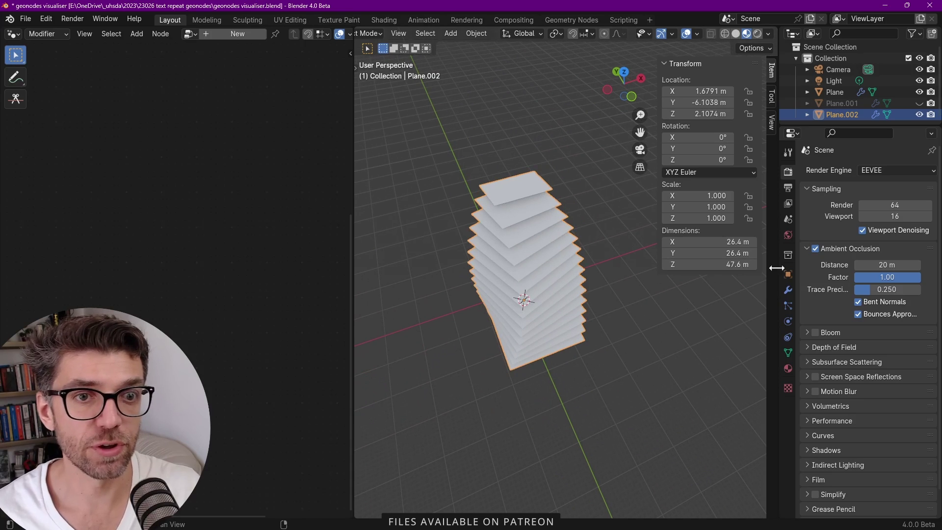
Step: Add a Geometry Nodes modifier to the floor planes and assign the existing Geometry Nodes group to it
{"action": "left_click_drag", "start_coordinate": [771, 265], "coordinate": [713, 266]}
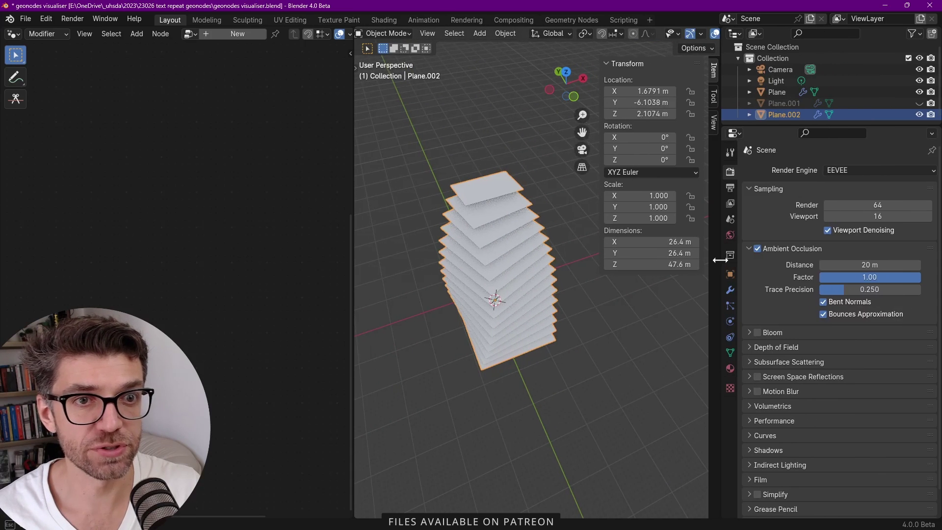
{"action": "left_click", "coordinate": [730, 290]}
{"action": "left_click", "coordinate": [779, 169]}
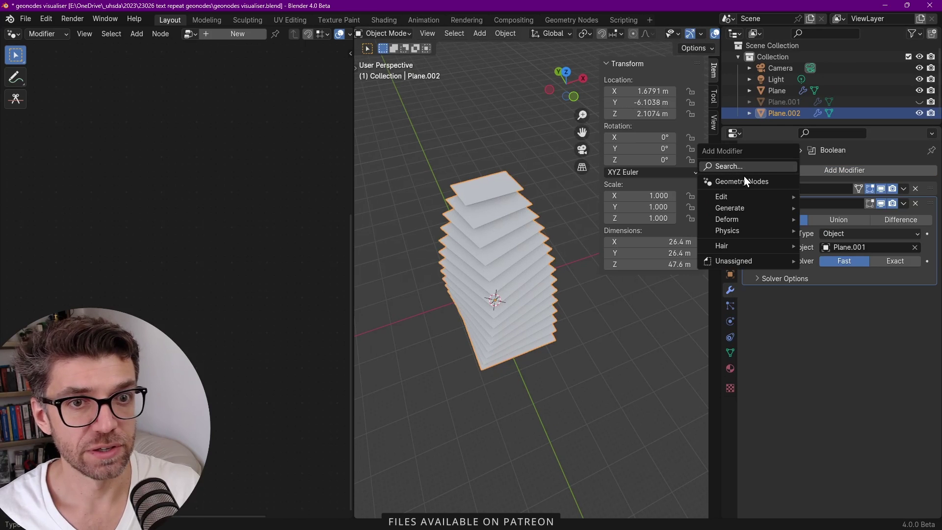
{"action": "left_click", "coordinate": [750, 182]}
{"action": "left_click", "coordinate": [755, 309]}
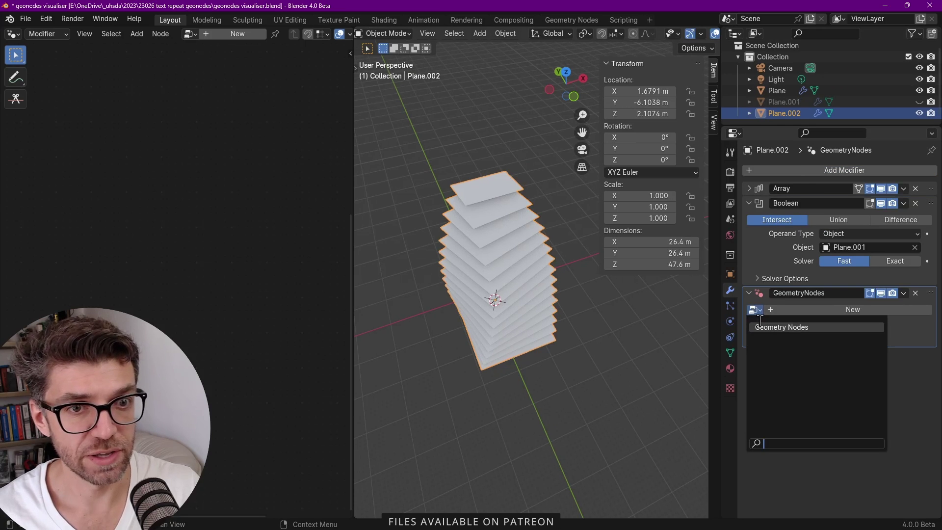
{"action": "left_click", "coordinate": [779, 327]}
Step: Set the text size of the String to Curves node in the Face area setup to 1 m
{"action": "scroll", "coordinate": [199, 248], "scroll_direction": "down", "scroll_amount": 6}
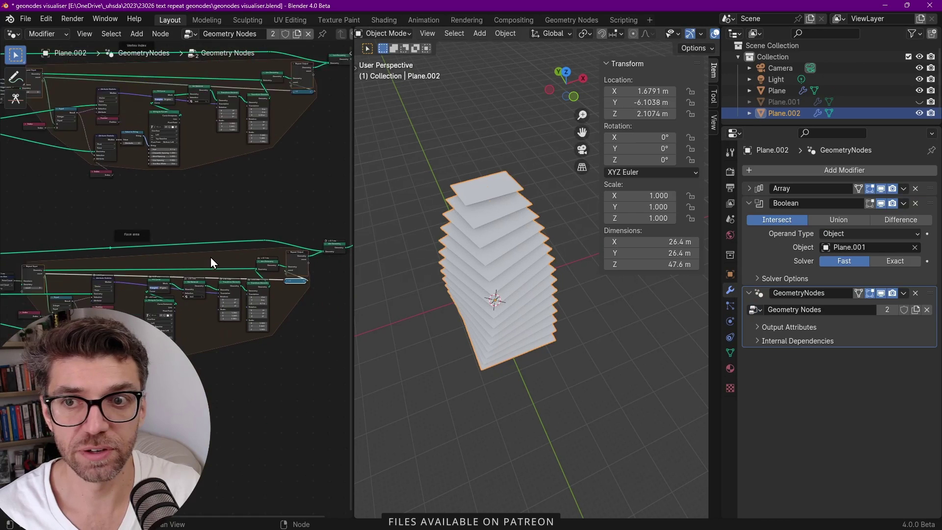
{"action": "scroll", "coordinate": [230, 272], "scroll_direction": "up", "scroll_amount": 4}
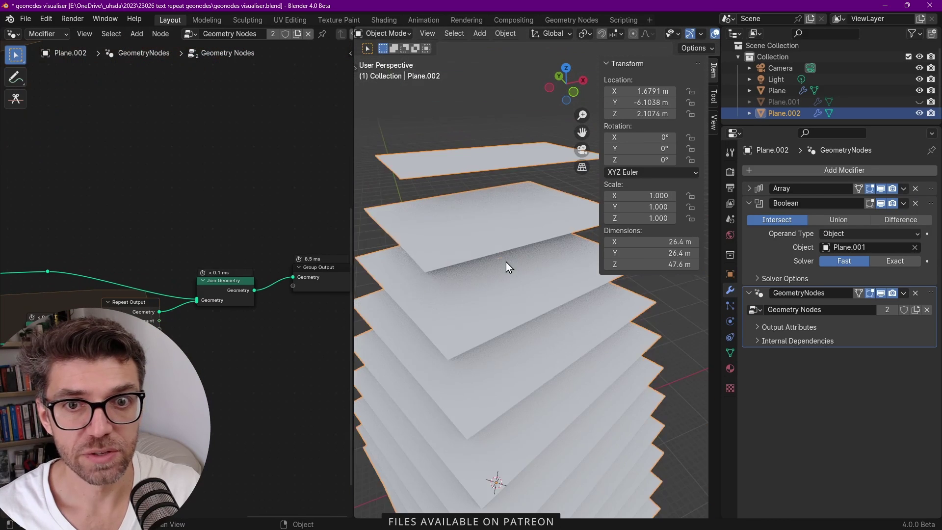
{"action": "scroll", "coordinate": [507, 262], "scroll_direction": "down", "scroll_amount": 4}
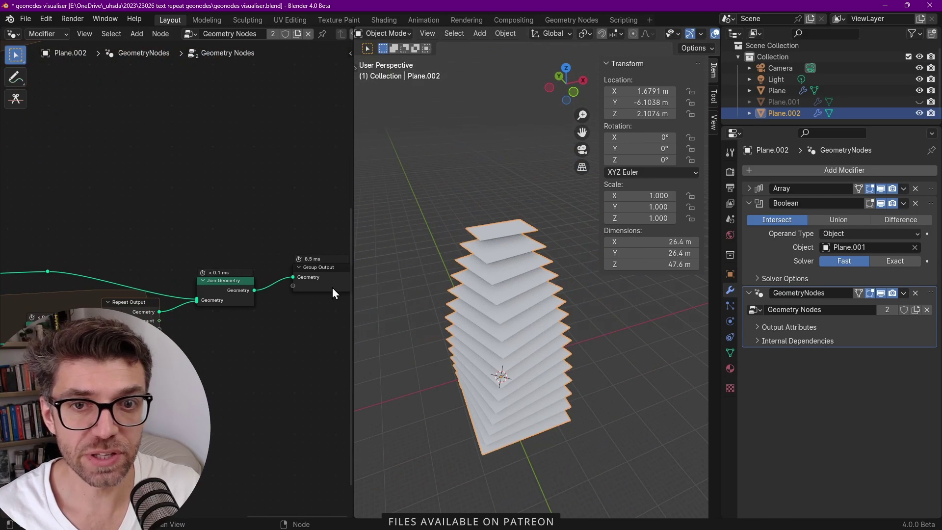
{"action": "scroll", "coordinate": [302, 257], "scroll_direction": "down", "scroll_amount": 4}
{"action": "scroll", "coordinate": [219, 332], "scroll_direction": "down", "scroll_amount": 3}
{"action": "middle_click_drag", "start_coordinate": [171, 364], "coordinate": [273, 289]}
{"action": "scroll", "coordinate": [59, 307], "scroll_direction": "up", "scroll_amount": 4}
{"action": "middle_click_drag", "start_coordinate": [66, 303], "coordinate": [223, 289]}
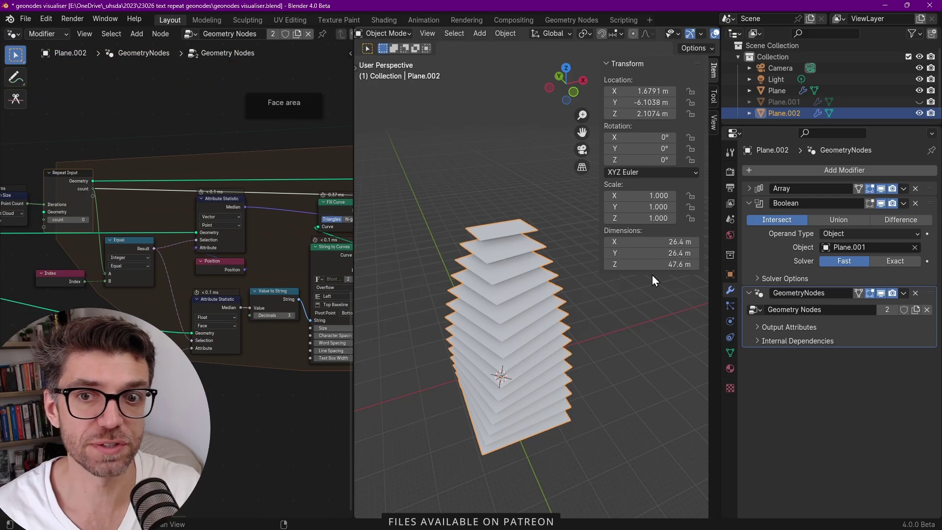
{"action": "scroll", "coordinate": [247, 236], "scroll_direction": "down", "scroll_amount": 1}
{"action": "scroll", "coordinate": [247, 238], "scroll_direction": "down", "scroll_amount": 2}
{"action": "scroll", "coordinate": [162, 282], "scroll_direction": "up", "scroll_amount": 3}
{"action": "middle_click_drag", "start_coordinate": [247, 295], "coordinate": [117, 299]}
{"action": "scroll", "coordinate": [241, 309], "scroll_direction": "up", "scroll_amount": 5}
{"action": "left_click", "coordinate": [274, 309]}
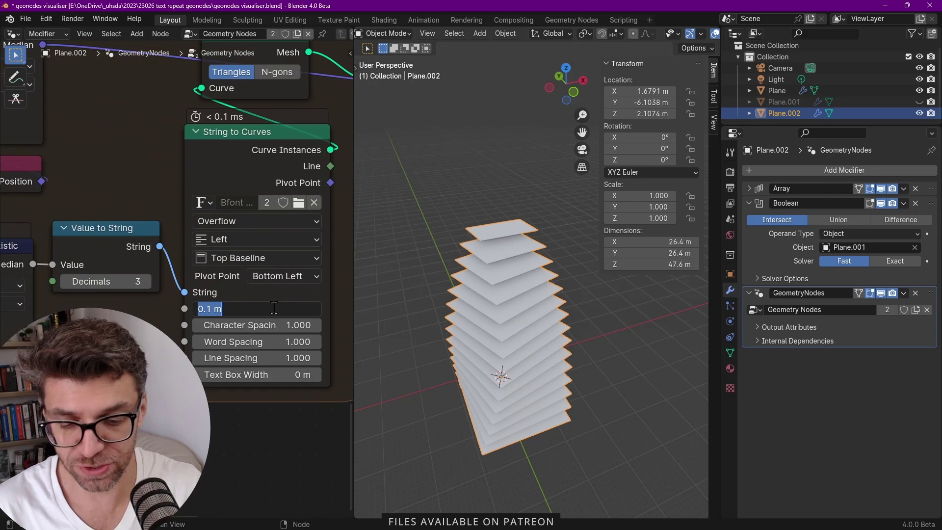
{"action": "type", "text": "1"}
{"action": "key", "text": "Return"}
Step: Raise the X translation of the last Transform Geometry node to 13.2 m, shifting the area labels beside the floors
{"action": "scroll", "coordinate": [510, 231], "scroll_direction": "up", "scroll_amount": 6}
{"action": "scroll", "coordinate": [207, 259], "scroll_direction": "down", "scroll_amount": 2}
{"action": "scroll", "coordinate": [208, 261], "scroll_direction": "down", "scroll_amount": 2}
{"action": "middle_click_drag", "start_coordinate": [255, 266], "coordinate": [132, 276]}
{"action": "scroll", "coordinate": [133, 276], "scroll_direction": "up", "scroll_amount": 2}
{"action": "scroll", "coordinate": [193, 245], "scroll_direction": "up", "scroll_amount": 3}
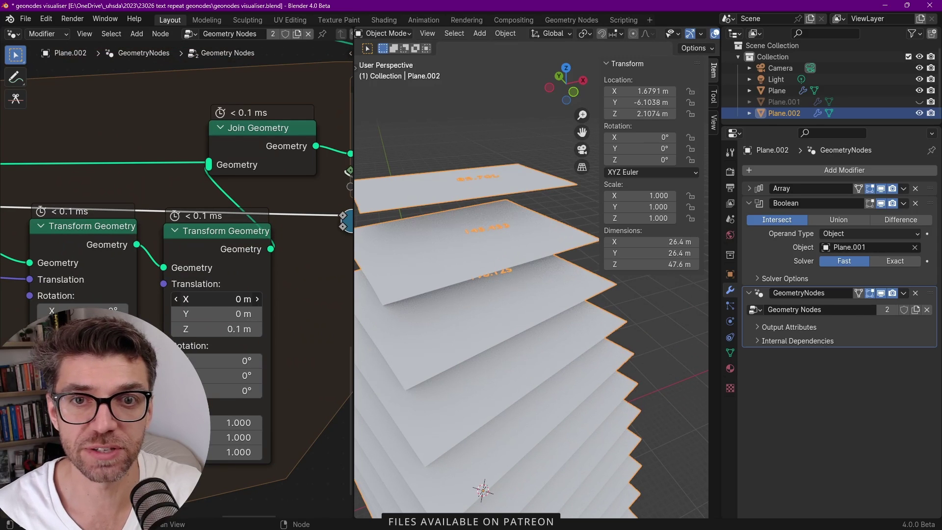
{"action": "left_click_drag", "start_coordinate": [221, 299], "coordinate": [211, 299]}
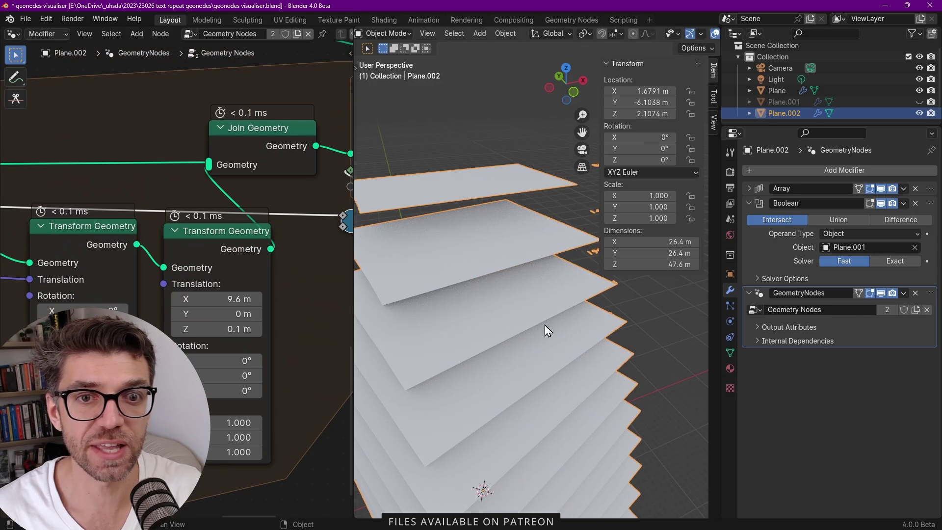
{"action": "scroll", "coordinate": [546, 322], "scroll_direction": "down", "scroll_amount": 4}
{"action": "mouse_move", "coordinate": [569, 335]}
{"action": "middle_mouse_down"}
{"action": "mouse_move", "coordinate": [476, 346]}
{"action": "mouse_move", "coordinate": [570, 348]}
{"action": "middle_mouse_up"}
{"action": "scroll", "coordinate": [564, 350], "scroll_direction": "up", "scroll_amount": 1}
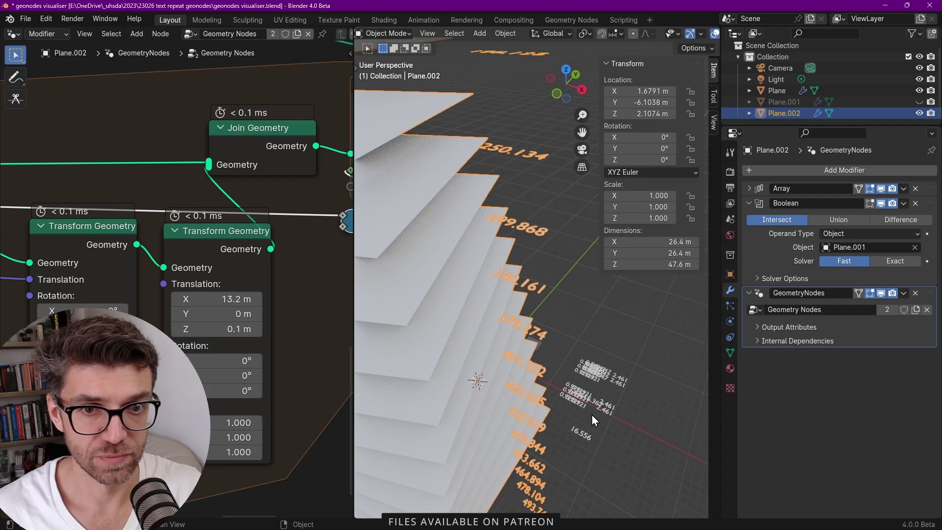
Step: Hide the original small Plane object whose area labels clutter the scene beside the tower
{"action": "left_click", "coordinate": [584, 392]}
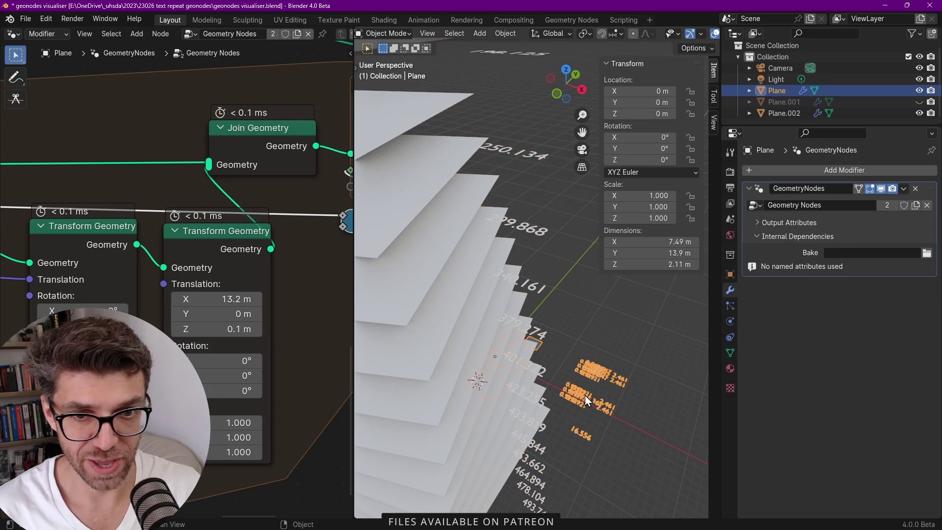
{"action": "key", "text": "h"}
{"action": "scroll", "coordinate": [539, 413], "scroll_direction": "down", "scroll_amount": 4}
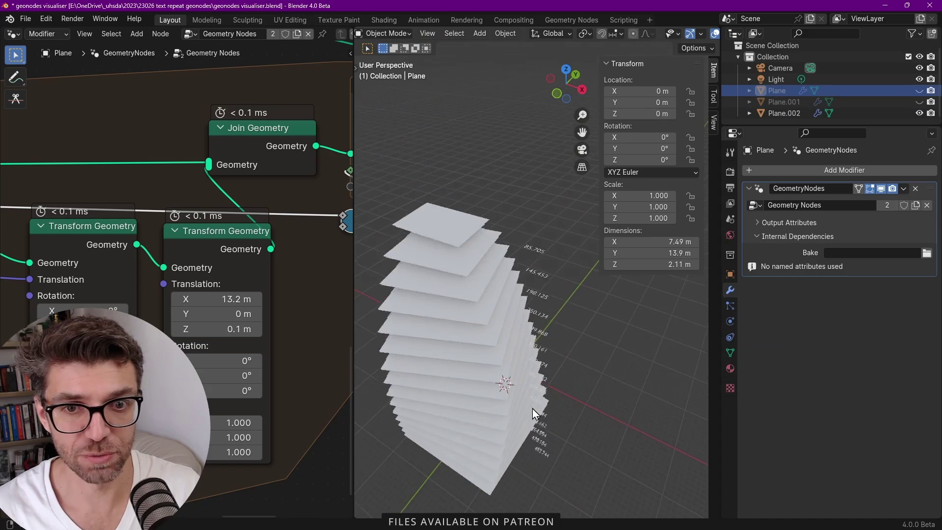
Step: Examine the face-area labels beside the tower's floor planes, from the lowest floors to the whole stack
{"action": "middle_click_drag", "start_coordinate": [539, 413], "coordinate": [534, 376]}
{"action": "scroll", "coordinate": [557, 438], "scroll_direction": "up", "scroll_amount": 3}
{"action": "scroll", "coordinate": [540, 390], "scroll_direction": "down", "scroll_amount": 2}
{"action": "scroll", "coordinate": [548, 404], "scroll_direction": "up", "scroll_amount": 4}
{"action": "scroll", "coordinate": [550, 381], "scroll_direction": "down", "scroll_amount": 4}
{"action": "scroll", "coordinate": [535, 403], "scroll_direction": "up", "scroll_amount": 4}
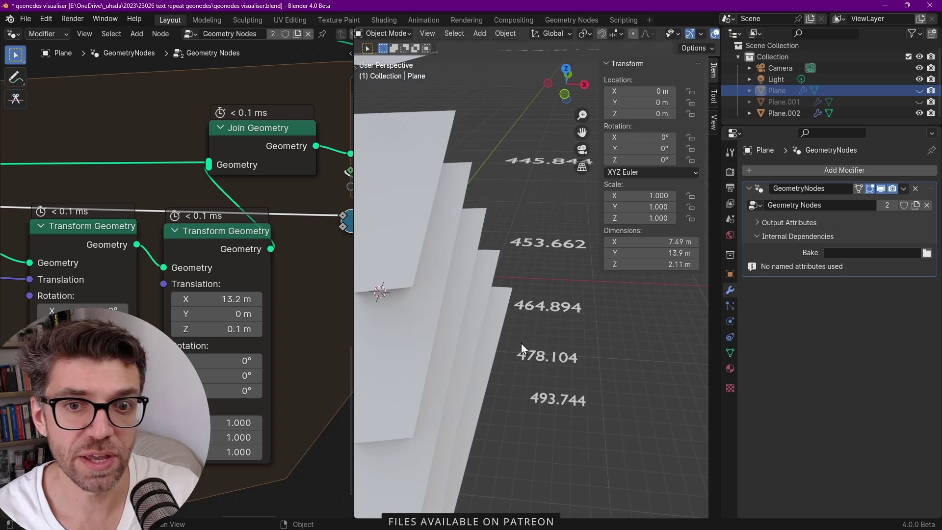
{"action": "scroll", "coordinate": [499, 359], "scroll_direction": "down", "scroll_amount": 6}
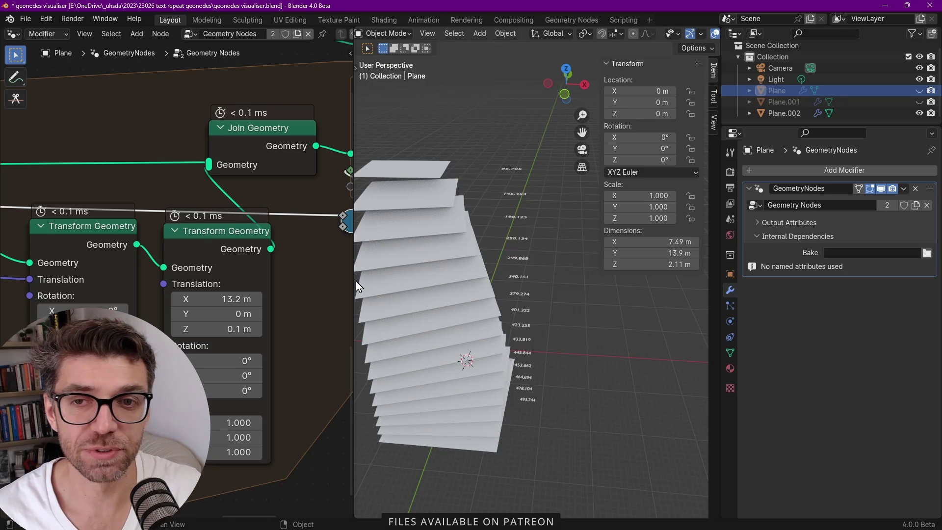
Step: Fit the whole node tree in view and widen the node editor at the viewport's expense
{"action": "key", "text": "Home"}
{"action": "left_click_drag", "start_coordinate": [352, 336], "coordinate": [554, 336]}
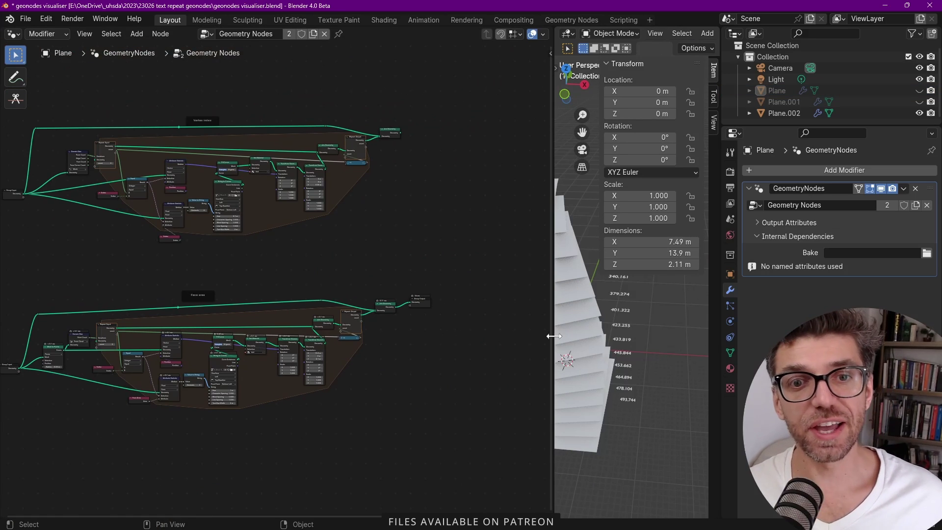
{"action": "mouse_move", "coordinate": [588, 324]}
{"action": "middle_mouse_down", "text": "shift"}
{"action": "mouse_move", "coordinate": [607, 328]}
{"action": "mouse_move", "coordinate": [594, 340]}
{"action": "middle_mouse_up", "text": "shift"}
{"action": "scroll", "coordinate": [359, 258], "scroll_direction": "down", "scroll_amount": 1}
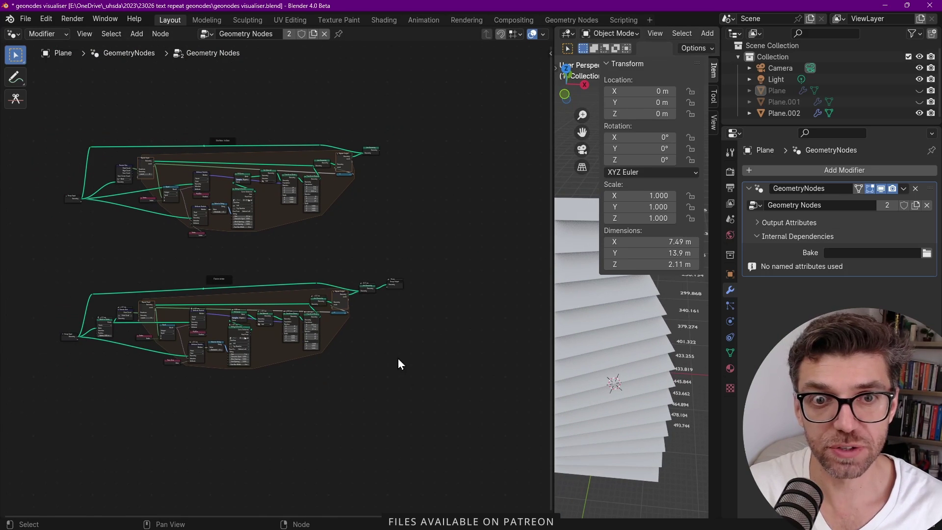
Step: Duplicate all nodes of both visualiser setups and place the copies beside the originals
{"action": "left_click_drag", "start_coordinate": [466, 422], "coordinate": [173, 307]}
{"action": "scroll", "coordinate": [370, 348], "scroll_direction": "down", "scroll_amount": 4}
{"action": "left_click_drag", "start_coordinate": [438, 426], "coordinate": [96, 153]}
{"action": "middle_click_drag", "start_coordinate": [265, 287], "coordinate": [171, 277]}
{"action": "key", "text": "shift+d"}
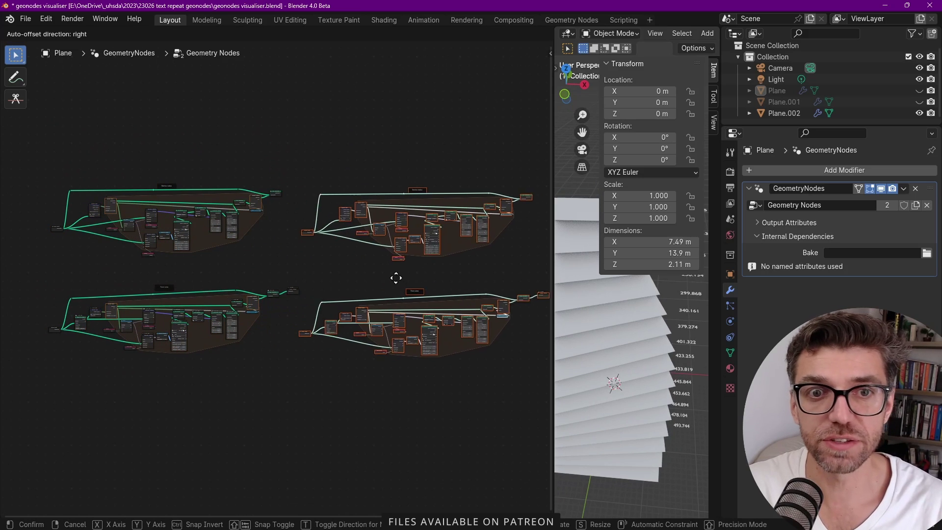
{"action": "left_click", "coordinate": [456, 278]}
Step: Group the duplicated face-area visualiser nodes between Group Input and the final Join Geometry, and return to the parent node tree
{"action": "middle_click_drag", "start_coordinate": [365, 295], "coordinate": [226, 276]}
{"action": "left_click", "coordinate": [410, 380]}
{"action": "scroll", "coordinate": [422, 297], "scroll_direction": "up", "scroll_amount": 6}
{"action": "middle_click_drag", "start_coordinate": [396, 385], "coordinate": [433, 366]}
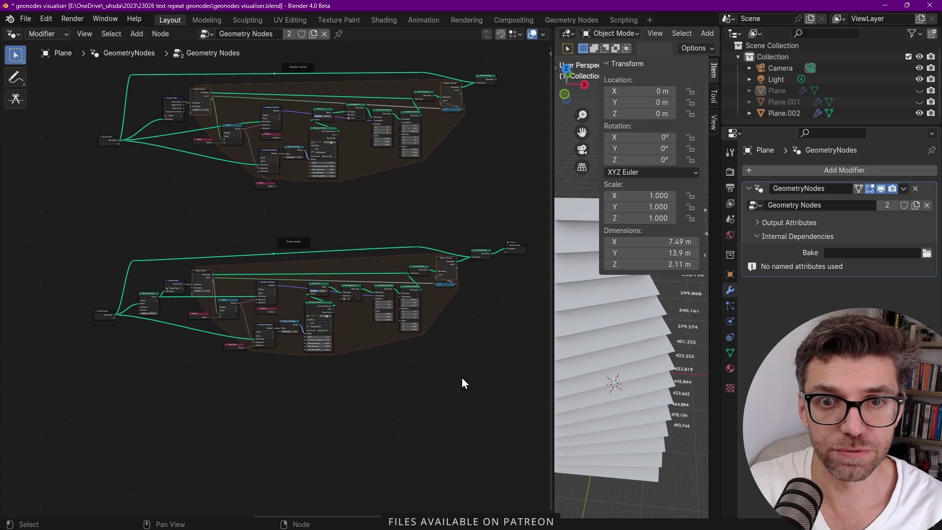
{"action": "left_click_drag", "start_coordinate": [462, 376], "coordinate": [152, 271]}
{"action": "scroll", "coordinate": [300, 253], "scroll_direction": "up", "scroll_amount": 3}
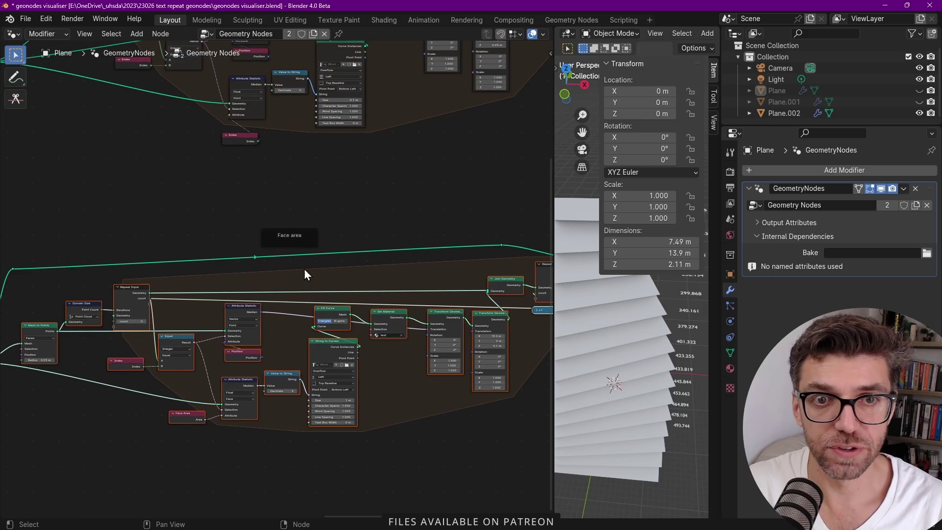
{"action": "scroll", "coordinate": [319, 294], "scroll_direction": "down", "scroll_amount": 3}
{"action": "key", "text": "ctrl+g"}
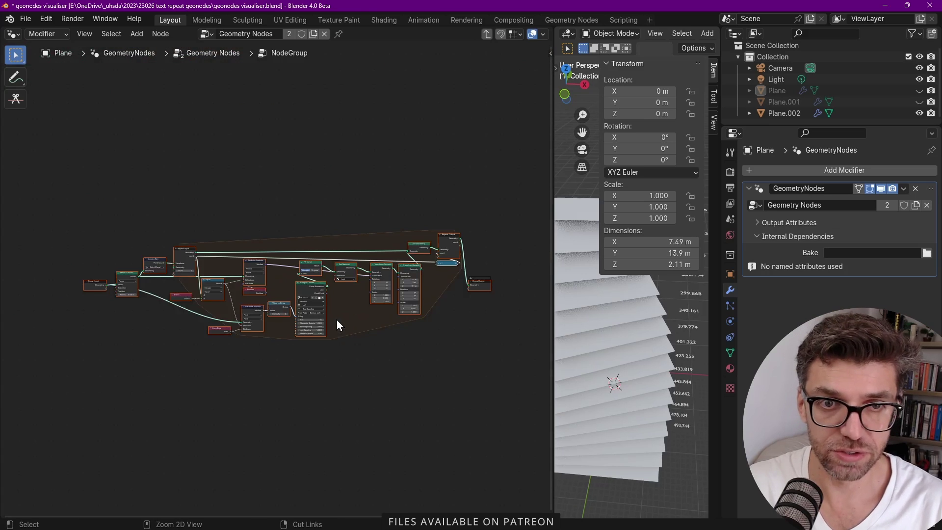
{"action": "left_click", "coordinate": [486, 34]}
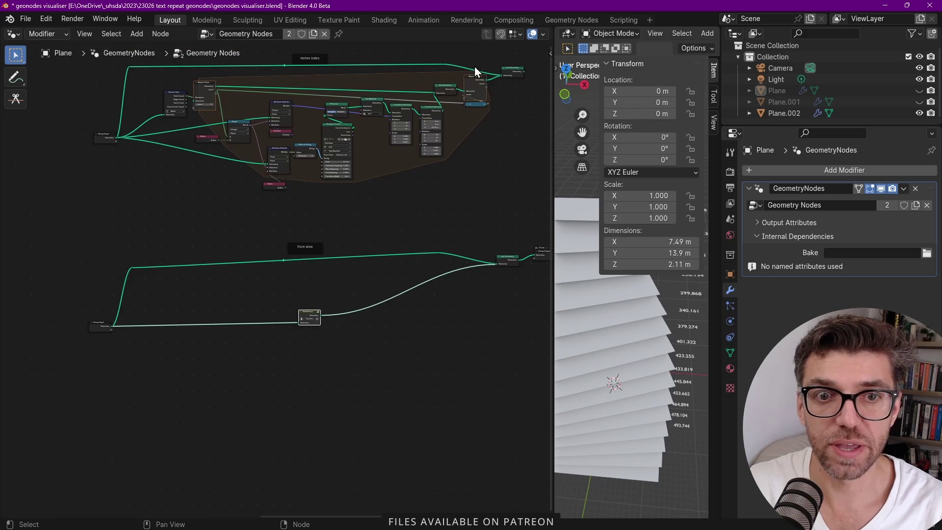
Step: Move the new node group closer to Group Input and rename it visualiser face area
{"action": "scroll", "coordinate": [305, 352], "scroll_direction": "up", "scroll_amount": 4}
{"action": "left_click_drag", "start_coordinate": [315, 305], "coordinate": [224, 305]}
{"action": "scroll", "coordinate": [205, 308], "scroll_direction": "up", "scroll_amount": 2}
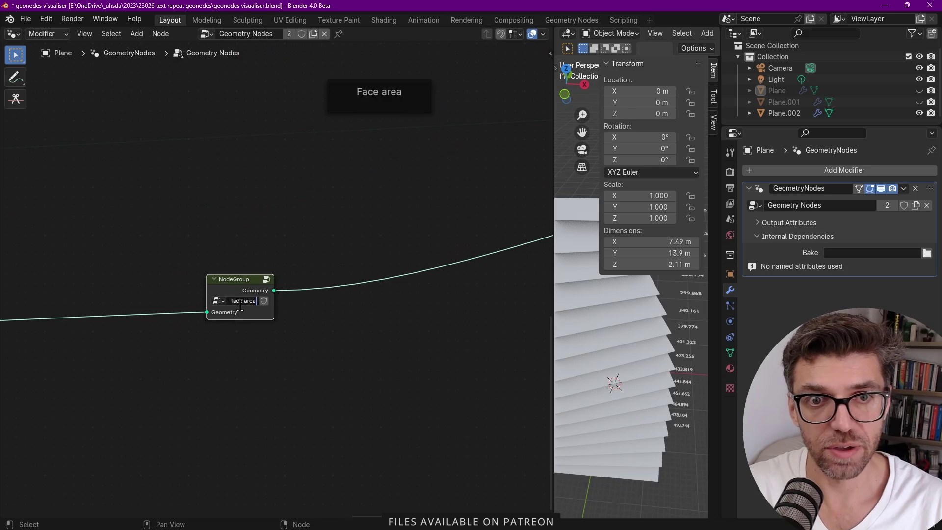
{"action": "key", "text": "Return"}
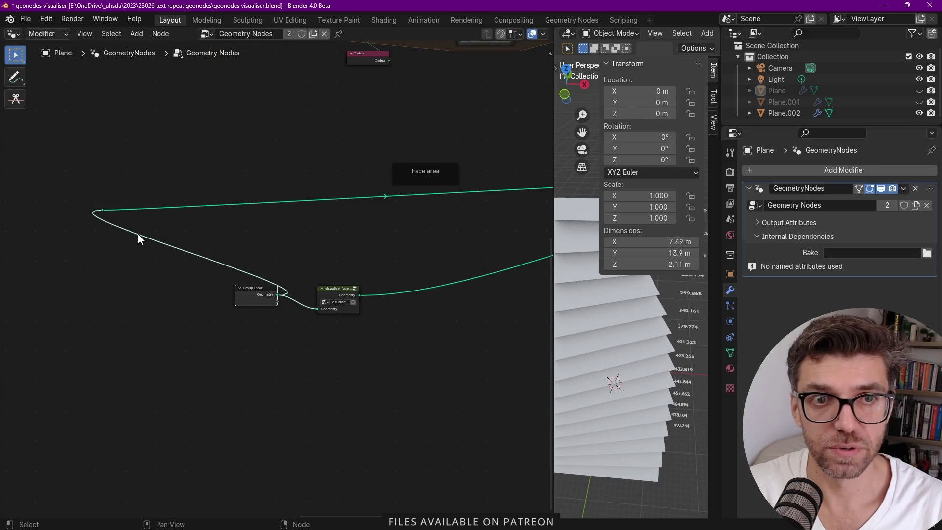
Step: Remove the reroute points from the duplicated face-area setup's bypass link
{"action": "left_click_drag", "start_coordinate": [84, 197], "coordinate": [169, 235]}
{"action": "middle_click_drag", "start_coordinate": [240, 242], "coordinate": [35, 284]}
{"action": "scroll", "coordinate": [228, 267], "scroll_direction": "down", "scroll_amount": 5}
{"action": "scroll", "coordinate": [399, 249], "scroll_direction": "up", "scroll_amount": 1}
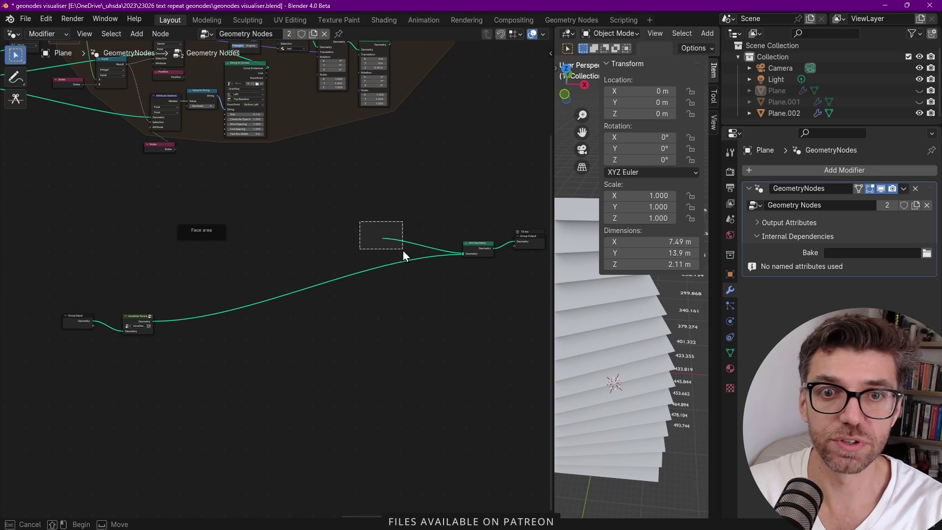
{"action": "key", "text": "x"}
Step: Link Group Input directly to Join Geometry and arrange the face-area group, Join Geometry and Group Output compactly together
{"action": "middle_click_drag", "start_coordinate": [462, 280], "coordinate": [355, 307]}
{"action": "left_click_drag", "start_coordinate": [465, 315], "coordinate": [73, 343]}
{"action": "left_click_drag", "start_coordinate": [442, 295], "coordinate": [434, 296]}
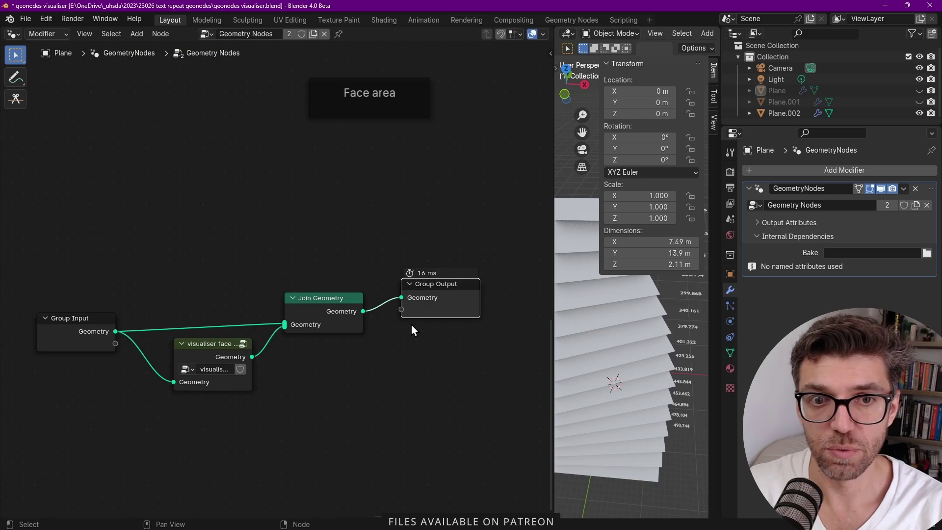
Step: Delete the original face-area setup's Group Output so that the duplicated compact setup drives the modifier
{"action": "scroll", "coordinate": [404, 331], "scroll_direction": "down", "scroll_amount": 3}
{"action": "scroll", "coordinate": [398, 333], "scroll_direction": "up", "scroll_amount": 2}
{"action": "scroll", "coordinate": [399, 337], "scroll_direction": "down", "scroll_amount": 2}
{"action": "scroll", "coordinate": [398, 338], "scroll_direction": "down", "scroll_amount": 2}
{"action": "scroll", "coordinate": [326, 323], "scroll_direction": "down", "scroll_amount": 2}
{"action": "scroll", "coordinate": [178, 291], "scroll_direction": "up", "scroll_amount": 3}
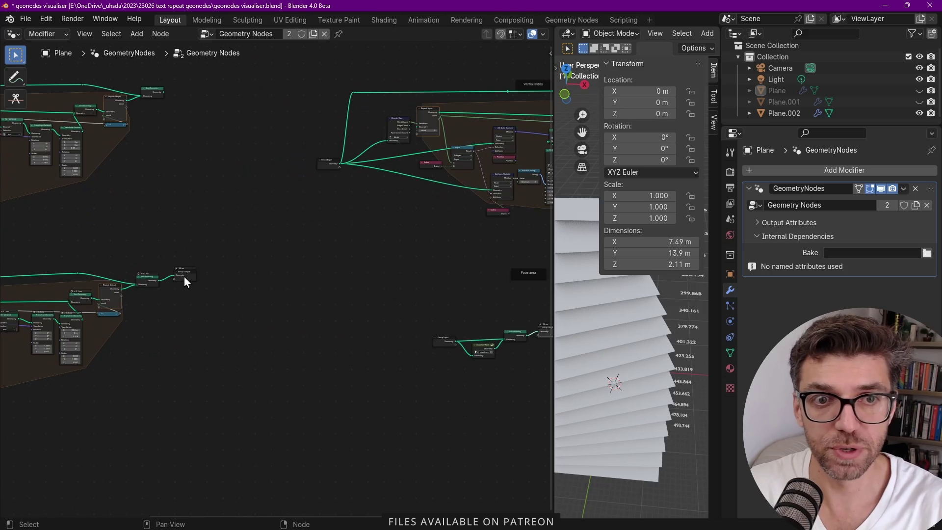
{"action": "left_click", "coordinate": [184, 276]}
{"action": "key", "text": "x"}
{"action": "middle_click_drag", "start_coordinate": [546, 347], "coordinate": [334, 318]}
{"action": "scroll", "coordinate": [334, 306], "scroll_direction": "up", "scroll_amount": 6}
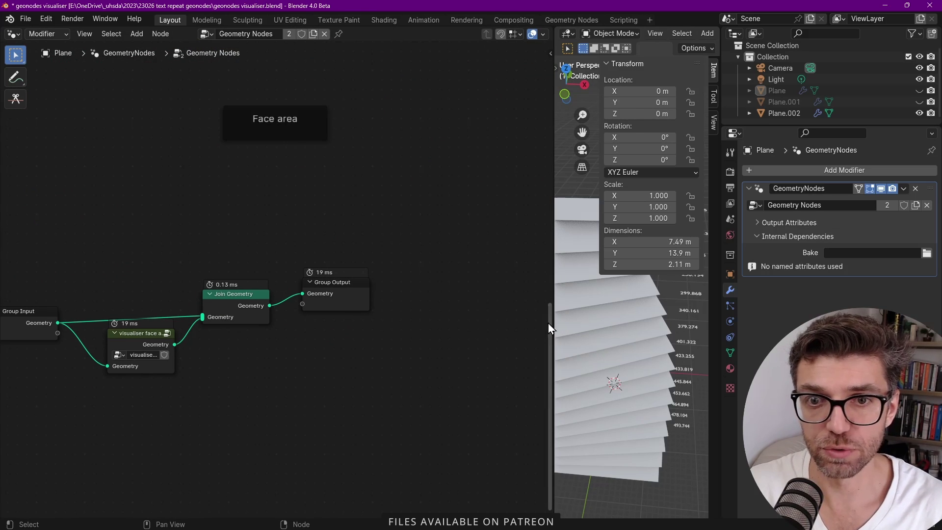
Step: Widen the 3D viewport to show the whole tower beside the compact face-area node setup
{"action": "left_click_drag", "start_coordinate": [553, 324], "coordinate": [488, 324]}
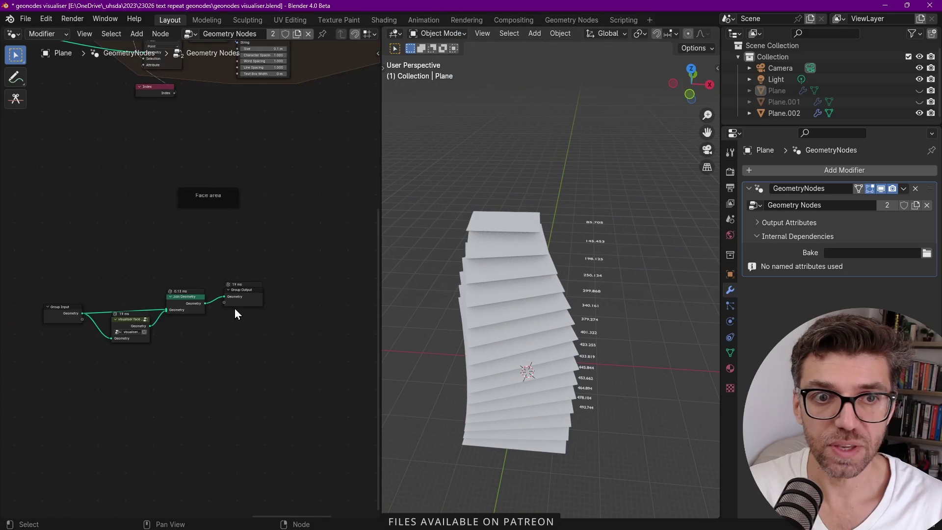
{"action": "scroll", "coordinate": [91, 328], "scroll_direction": "up", "scroll_amount": 3}
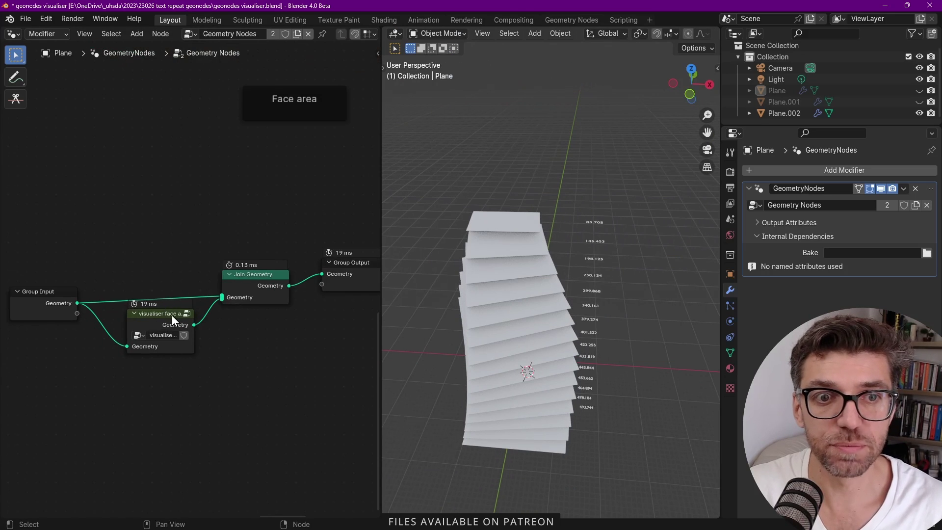
{"action": "scroll", "coordinate": [170, 353], "scroll_direction": "down", "scroll_amount": 3}
{"action": "scroll", "coordinate": [166, 263], "scroll_direction": "down", "scroll_amount": 3}
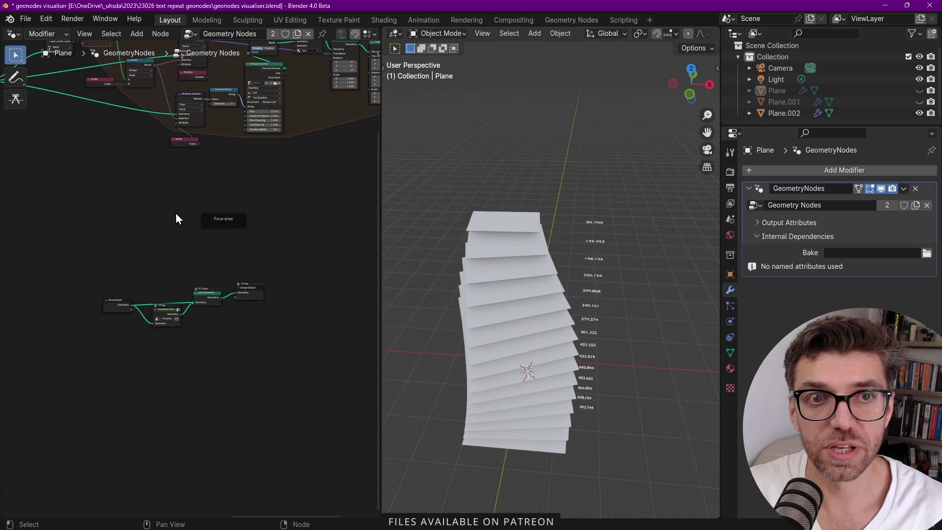
{"action": "middle_click_drag", "start_coordinate": [176, 218], "coordinate": [158, 393]}
{"action": "scroll", "coordinate": [195, 275], "scroll_direction": "down", "scroll_amount": 3}
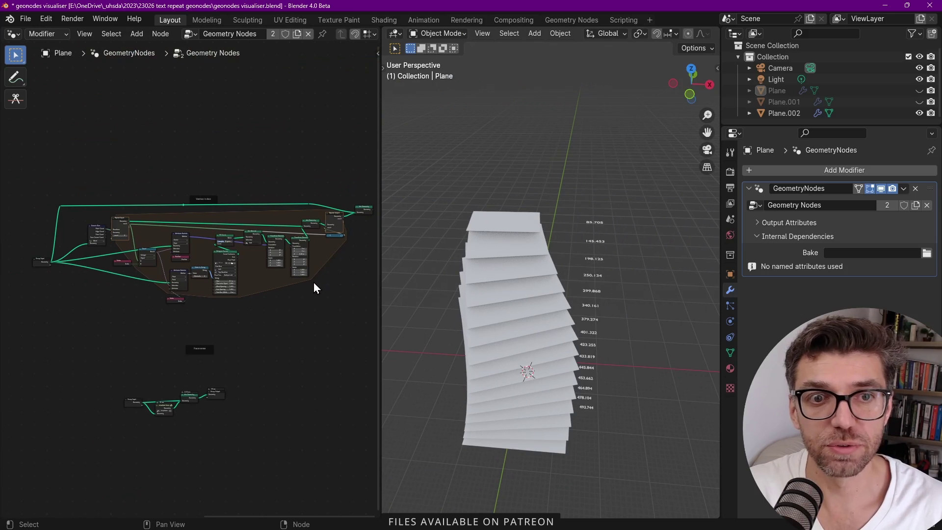
Step: Maximize the node editor and add a reroute across Group Input's three geometry links in the duplicated vertex-index setup
{"action": "key", "text": "ctrl+space"}
{"action": "scroll", "coordinate": [491, 275], "scroll_direction": "up", "scroll_amount": 5}
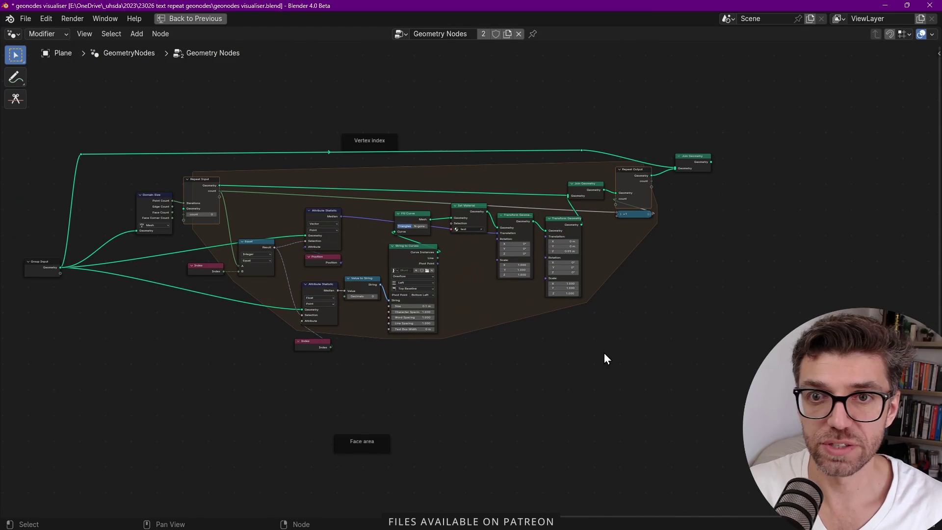
{"action": "left_click_drag", "start_coordinate": [610, 351], "coordinate": [540, 328]}
{"action": "right_click_drag", "start_coordinate": [110, 277], "coordinate": [105, 249], "text": "shift"}
{"action": "scroll", "coordinate": [105, 249], "scroll_direction": "up", "scroll_amount": 1}
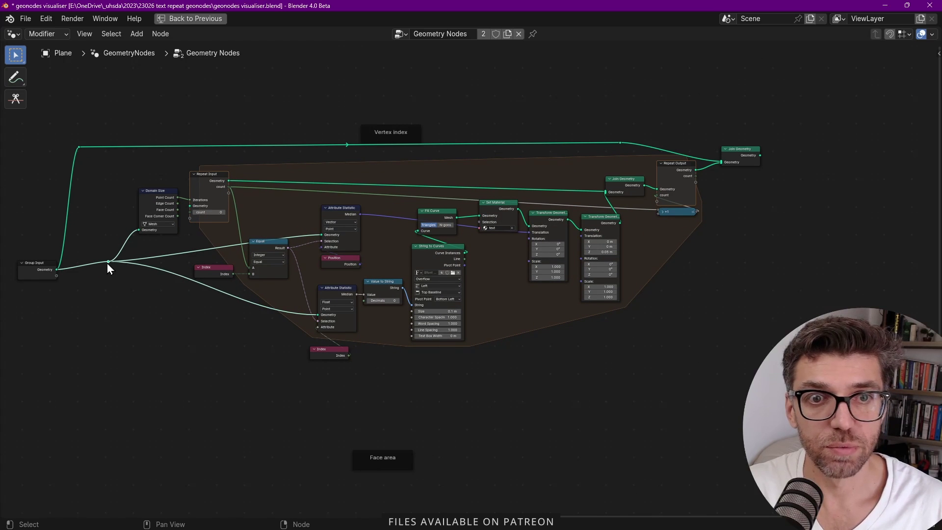
Step: Group the duplicated vertex-index nodes, including both Index nodes, return to the parent tree and name the group as the vertex-index visualiser
{"action": "left_click_drag", "start_coordinate": [663, 342], "coordinate": [108, 169]}
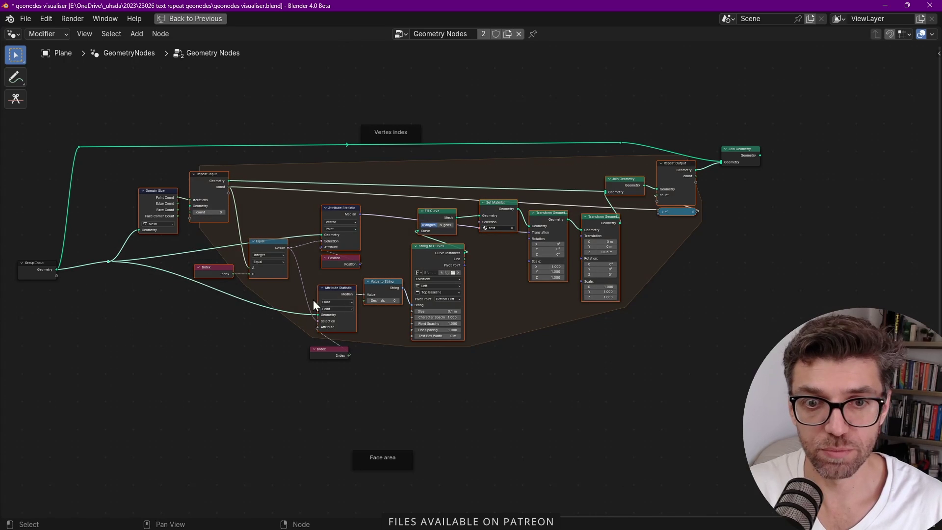
{"action": "mouse_move", "coordinate": [657, 387]}
{"action": "left_mouse_down"}
{"action": "mouse_move", "coordinate": [328, 353]}
{"action": "mouse_move", "coordinate": [652, 387]}
{"action": "mouse_move", "coordinate": [214, 199]}
{"action": "mouse_move", "coordinate": [99, 170]}
{"action": "left_mouse_up"}
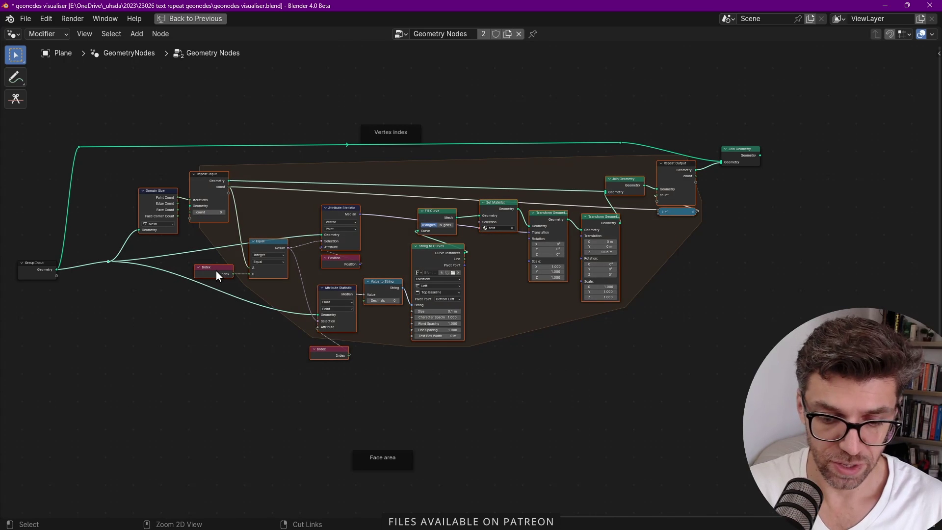
{"action": "key", "text": "ctrl+g"}
{"action": "left_click", "coordinate": [362, 350]}
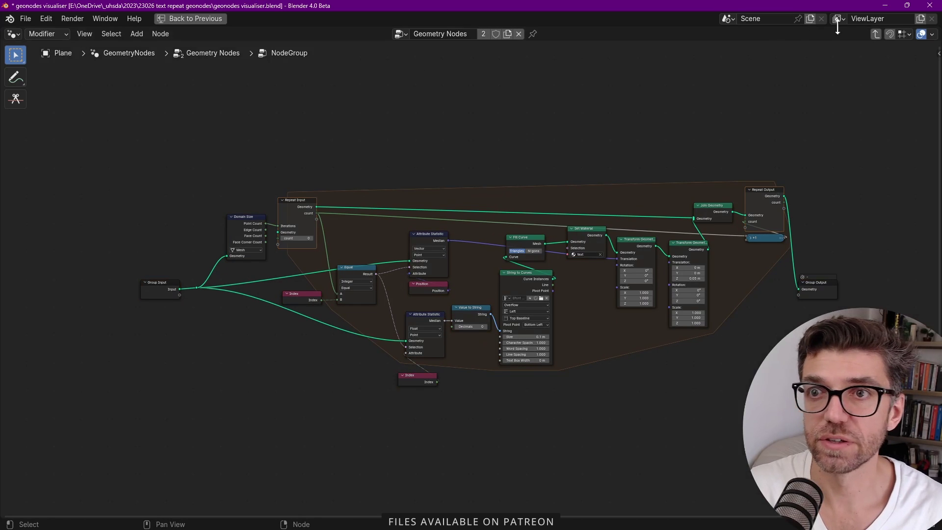
{"action": "left_click", "coordinate": [878, 34]}
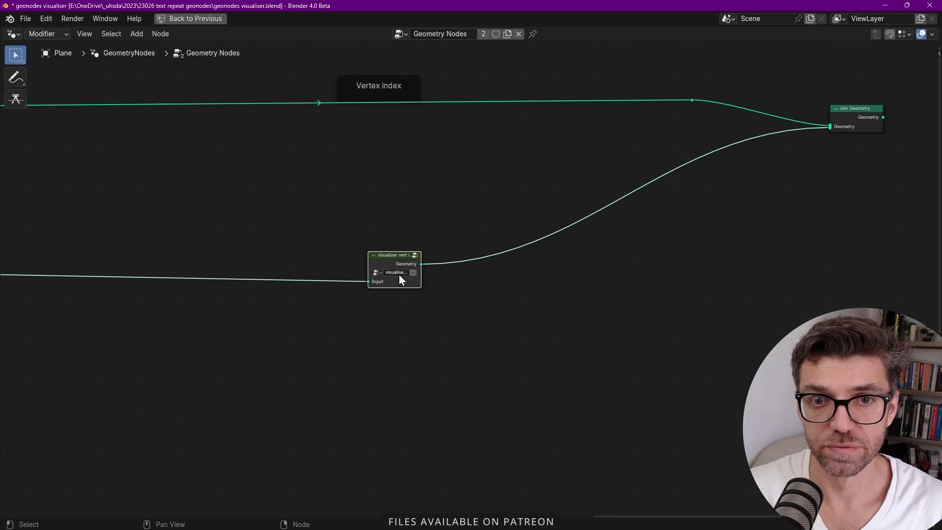
{"action": "scroll", "coordinate": [399, 275], "scroll_direction": "down", "scroll_amount": 3}
{"action": "left_click_drag", "start_coordinate": [294, 343], "coordinate": [217, 238]}
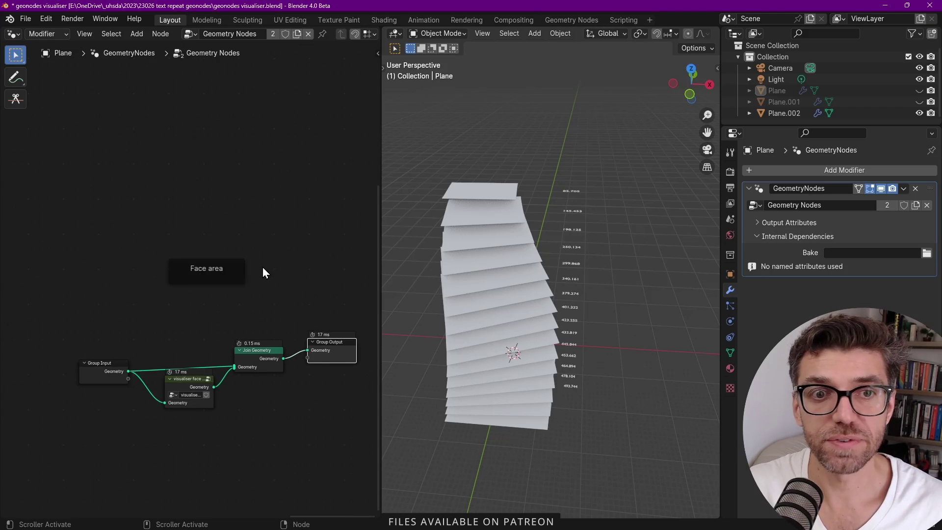
{"action": "scroll", "coordinate": [226, 348], "scroll_direction": "down", "scroll_amount": 5}
{"action": "scroll", "coordinate": [304, 338], "scroll_direction": "up", "scroll_amount": 5}
{"action": "scroll", "coordinate": [237, 375], "scroll_direction": "up", "scroll_amount": 2}
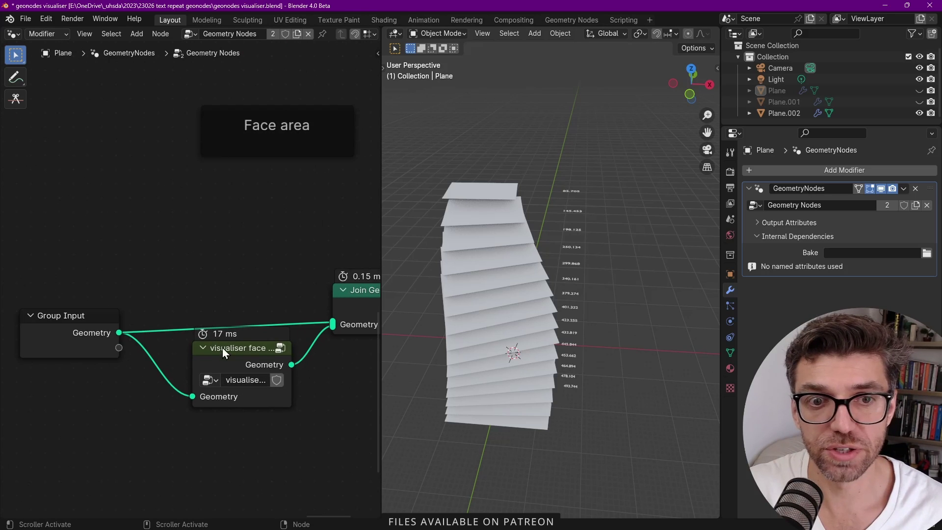
{"action": "scroll", "coordinate": [235, 372], "scroll_direction": "down", "scroll_amount": 6}
{"action": "scroll", "coordinate": [257, 363], "scroll_direction": "down", "scroll_amount": 2}
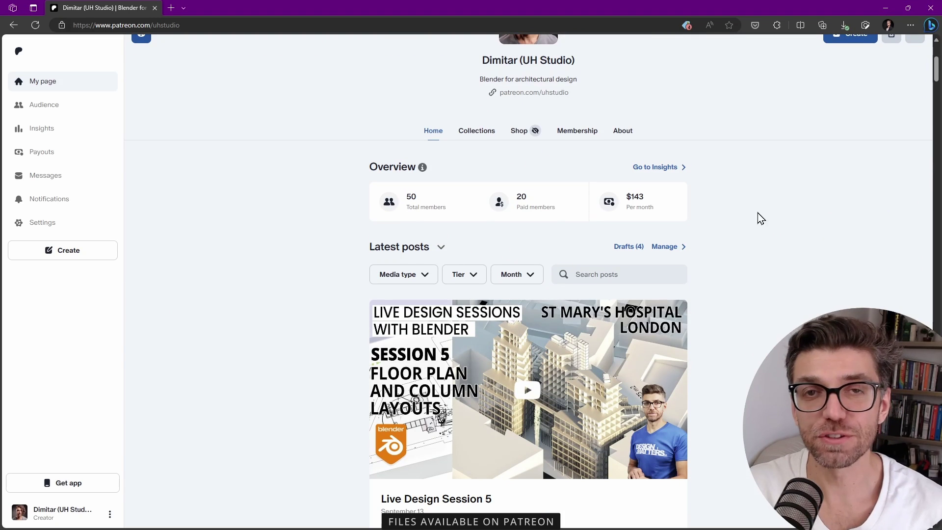
Step: Switch to the UH Studio Patreon page in the browser and look through its latest Blender live design session posts
{"action": "scroll", "coordinate": [794, 261], "scroll_direction": "down", "scroll_amount": 12}
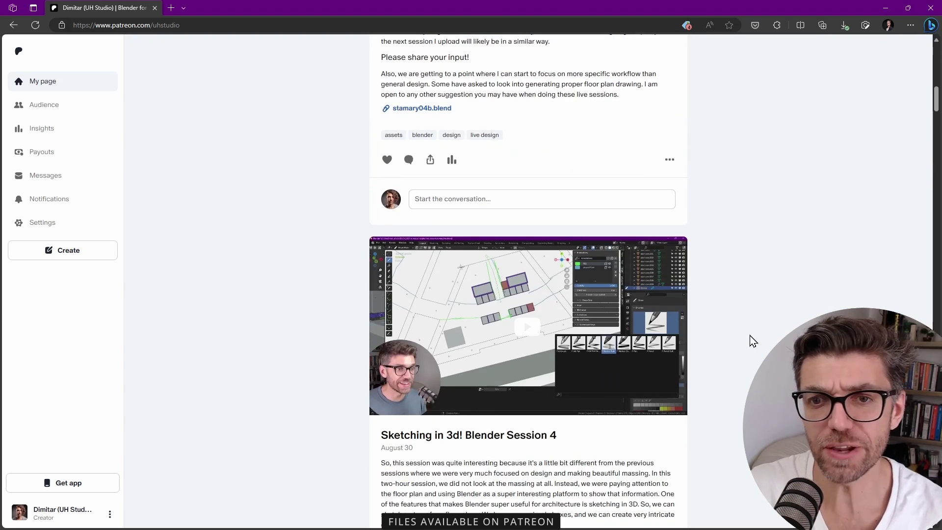
{"action": "scroll", "coordinate": [793, 327], "scroll_direction": "down", "scroll_amount": 2}
{"action": "scroll", "coordinate": [792, 325], "scroll_direction": "down", "scroll_amount": 8}
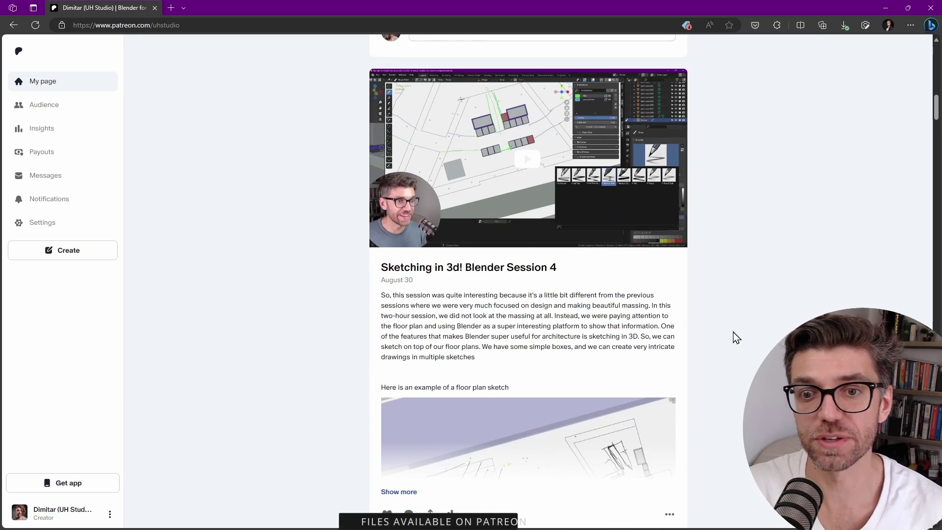
{"action": "scroll", "coordinate": [752, 360], "scroll_direction": "down", "scroll_amount": 8}
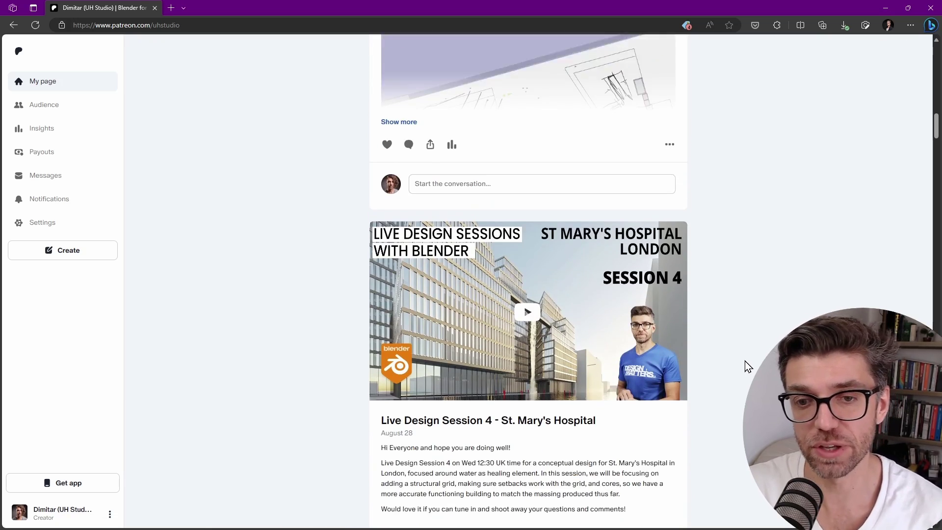
{"action": "scroll", "coordinate": [738, 334], "scroll_direction": "down", "scroll_amount": 12}
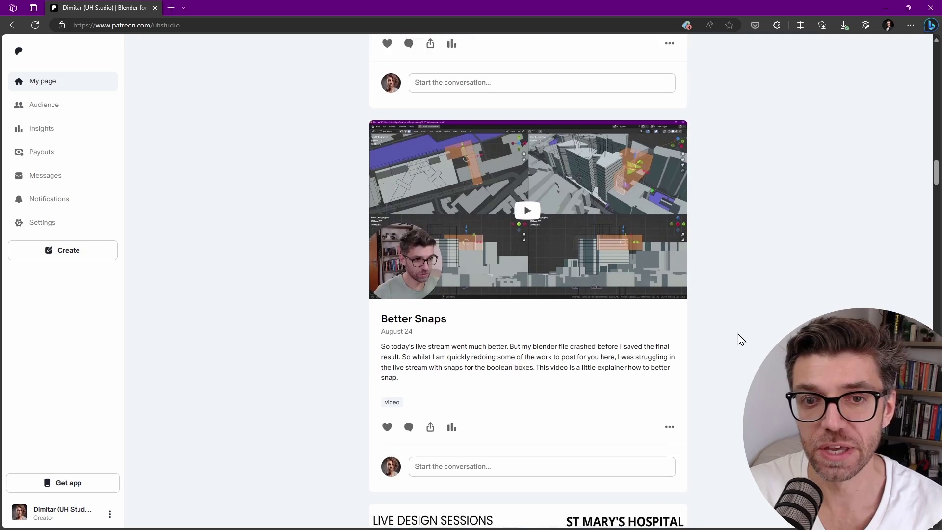
{"action": "scroll", "coordinate": [738, 336], "scroll_direction": "down", "scroll_amount": 7}
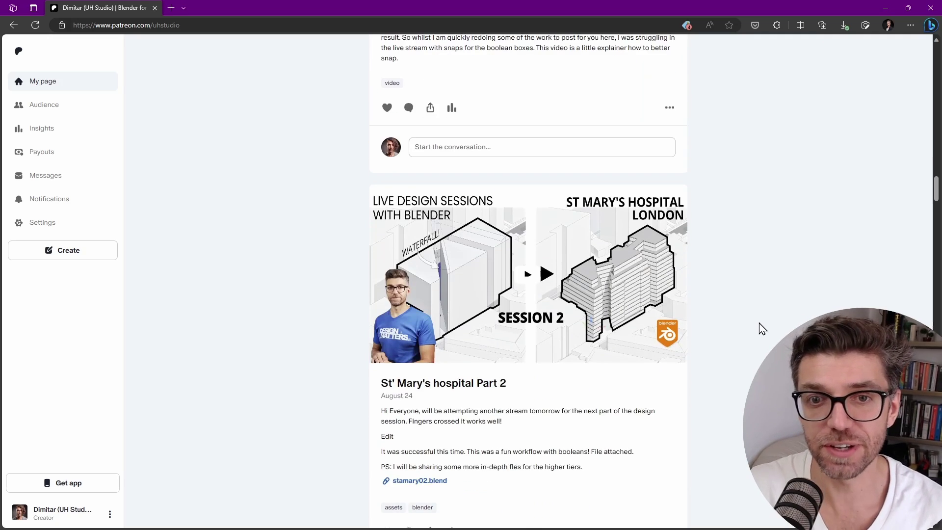
{"action": "scroll", "coordinate": [746, 336], "scroll_direction": "down", "scroll_amount": 2}
{"action": "scroll", "coordinate": [760, 348], "scroll_direction": "up", "scroll_amount": 20}
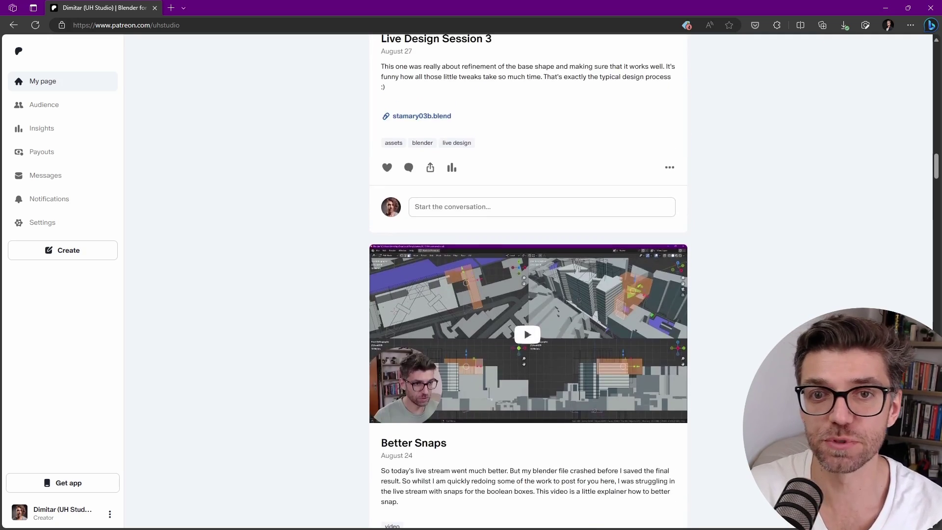
{"action": "scroll", "coordinate": [528, 281], "scroll_direction": "up", "scroll_amount": 8}
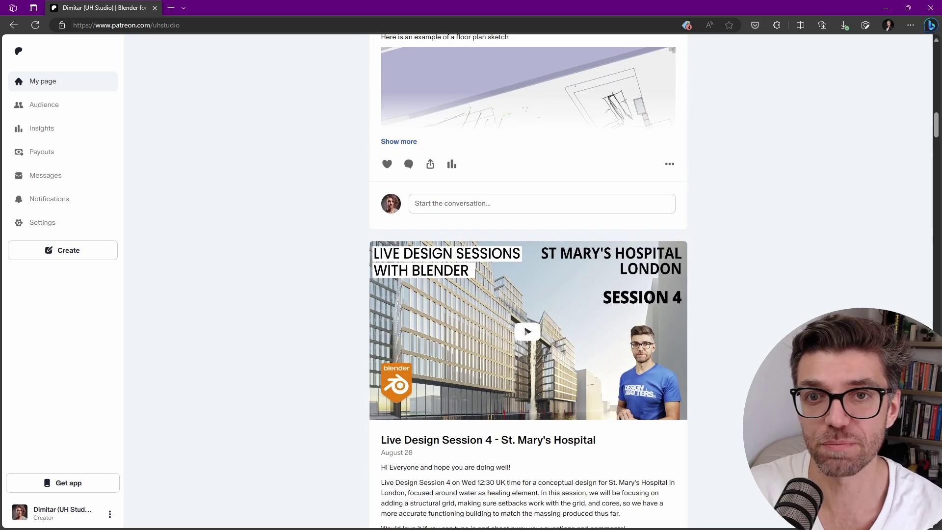